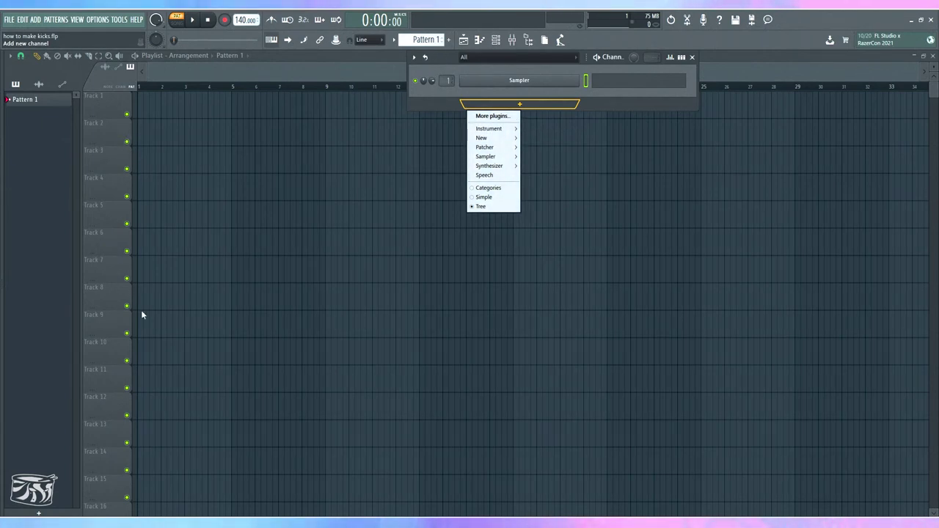
# - Add a Phase Plant synthesizer channel and reposition its plugin window so that the whole interface is visible
pyautogui.moveTo(503, 128)
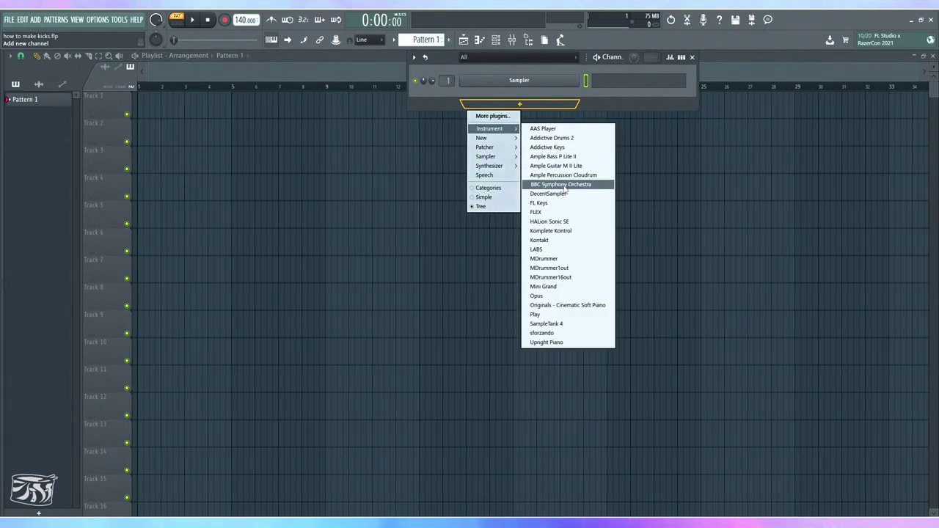
pyautogui.moveTo(497, 170)
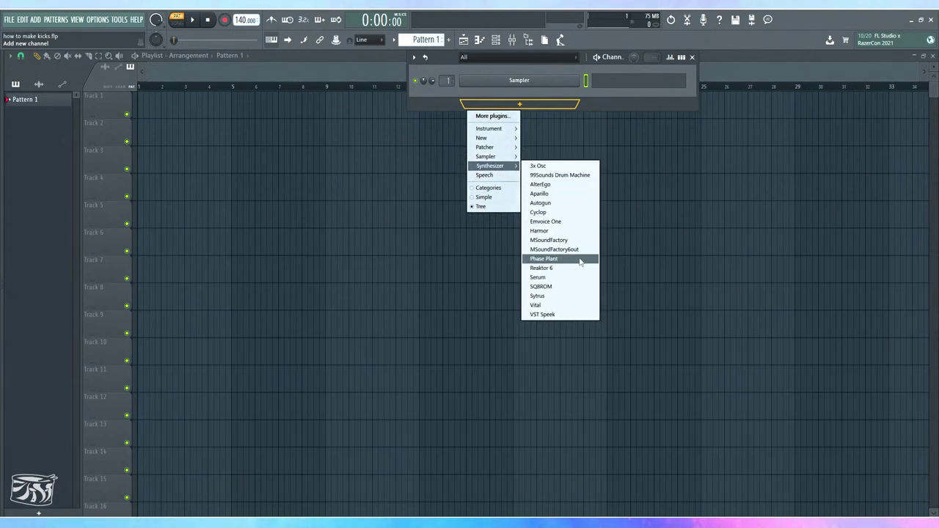
pyautogui.click(547, 259)
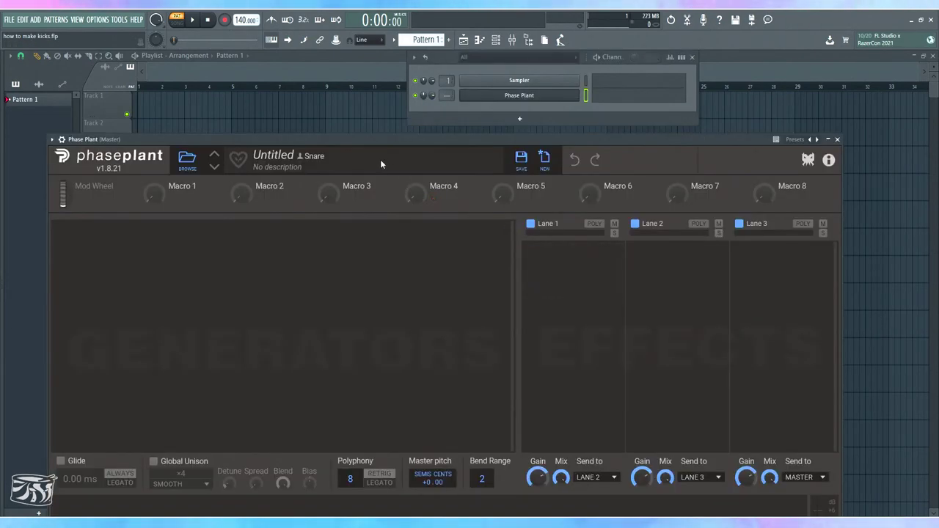
pyautogui.moveTo(380, 147); pyautogui.dragTo(389, 62)
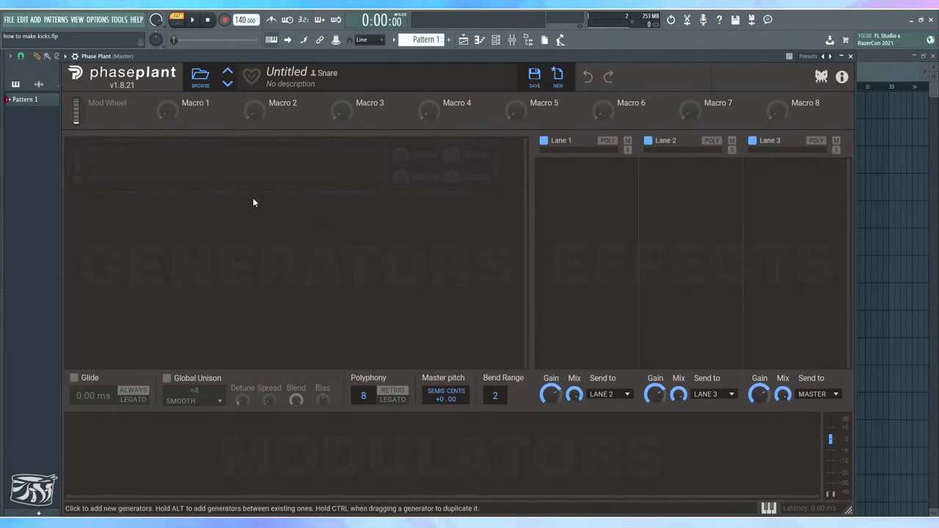
# - Delete the Sampler channel from the channel rack and return to the Phase Plant window
pyautogui.click(497, 42)
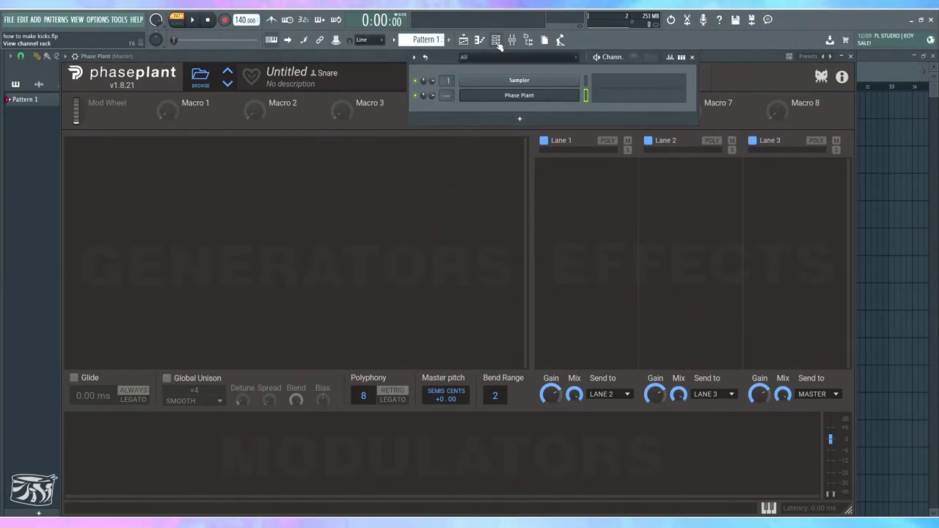
pyautogui.rightClick(514, 86)
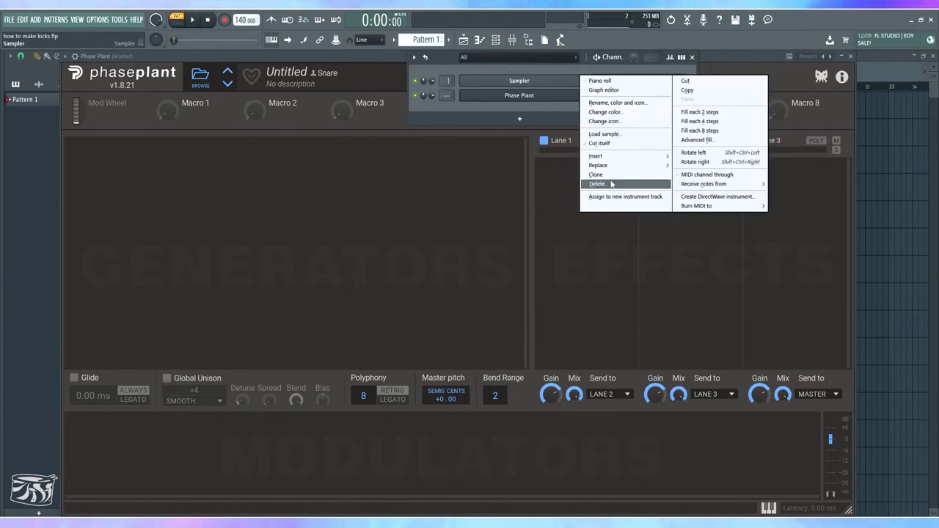
pyautogui.click(609, 184)
pyautogui.click(505, 300)
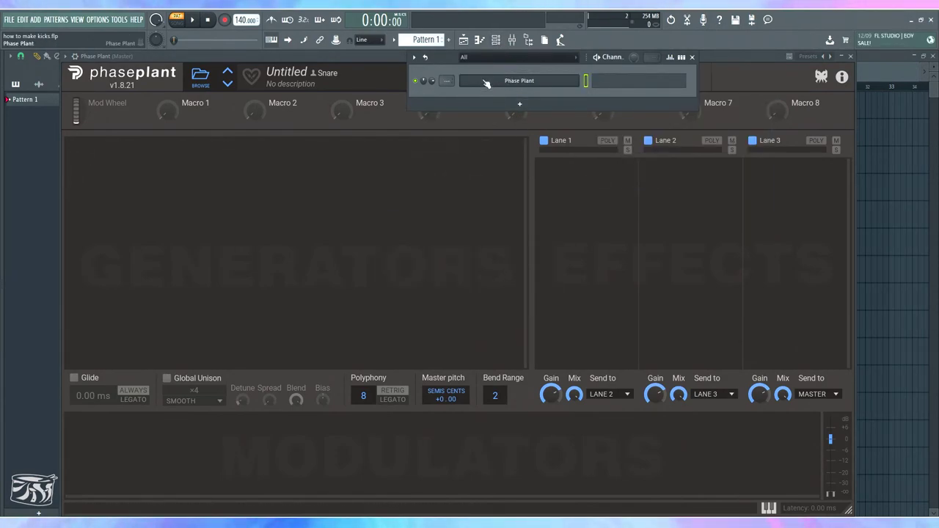
pyautogui.click(244, 246)
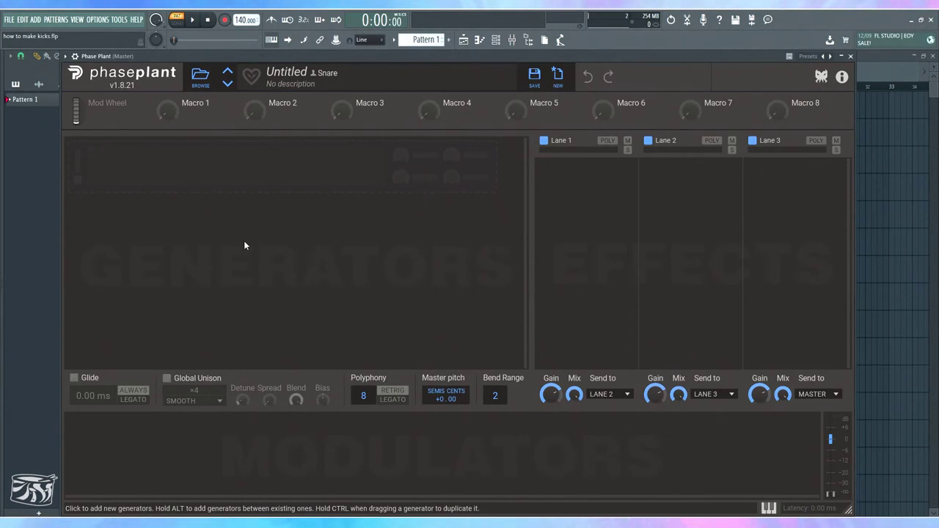
pyautogui.click(496, 40)
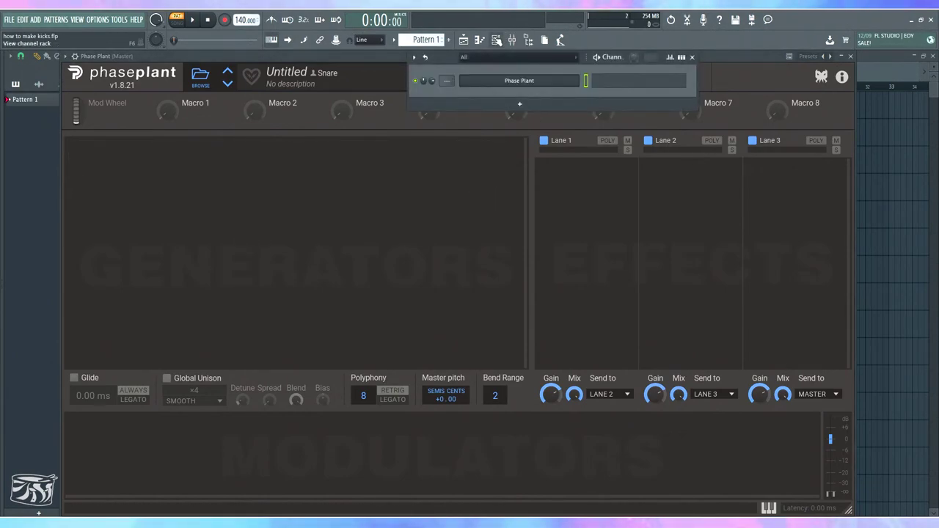
pyautogui.click(519, 104)
pyautogui.moveTo(489, 165)
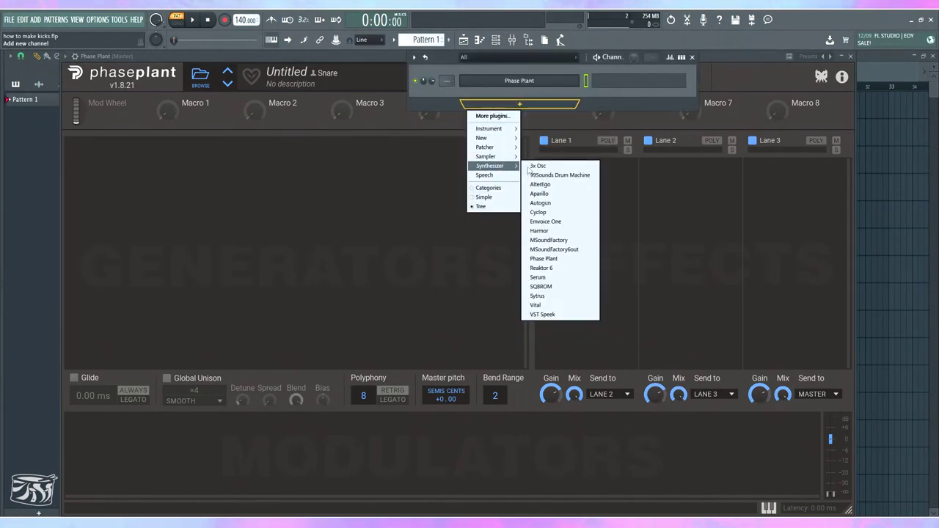
pyautogui.click(552, 306)
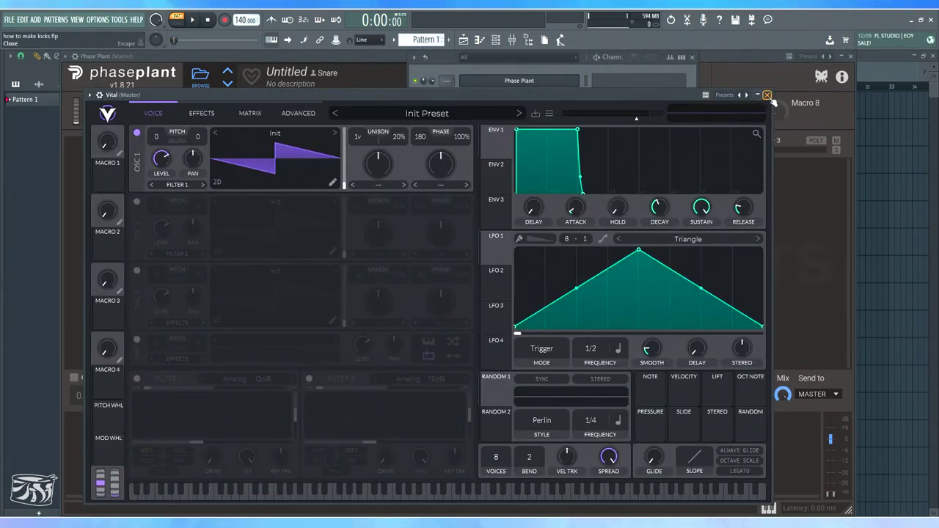
pyautogui.click(768, 95)
pyautogui.rightClick(578, 91)
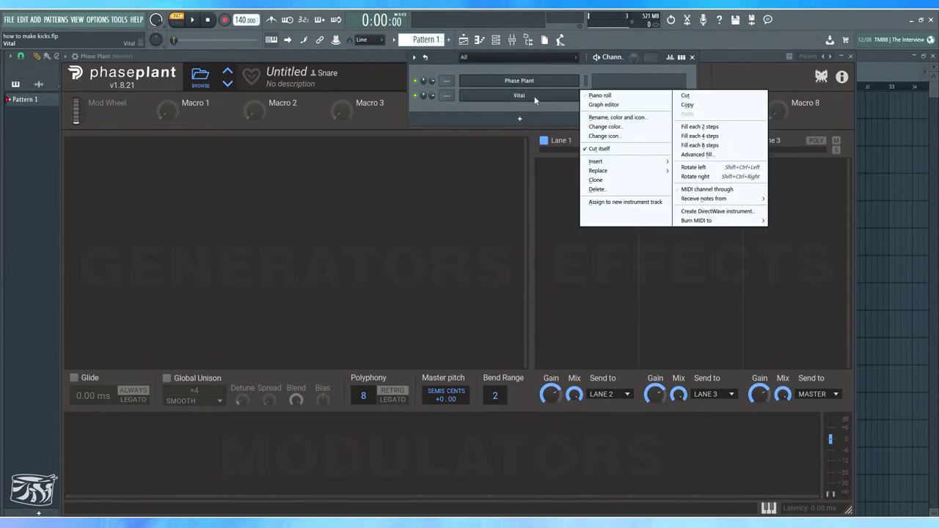
pyautogui.click(602, 189)
pyautogui.click(504, 301)
pyautogui.click(513, 40)
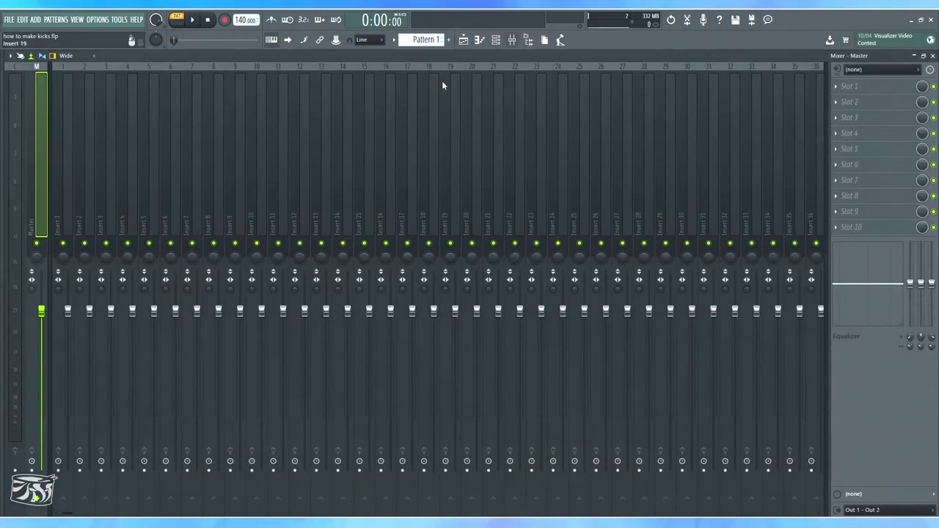
pyautogui.scroll(-8, 684, 155)
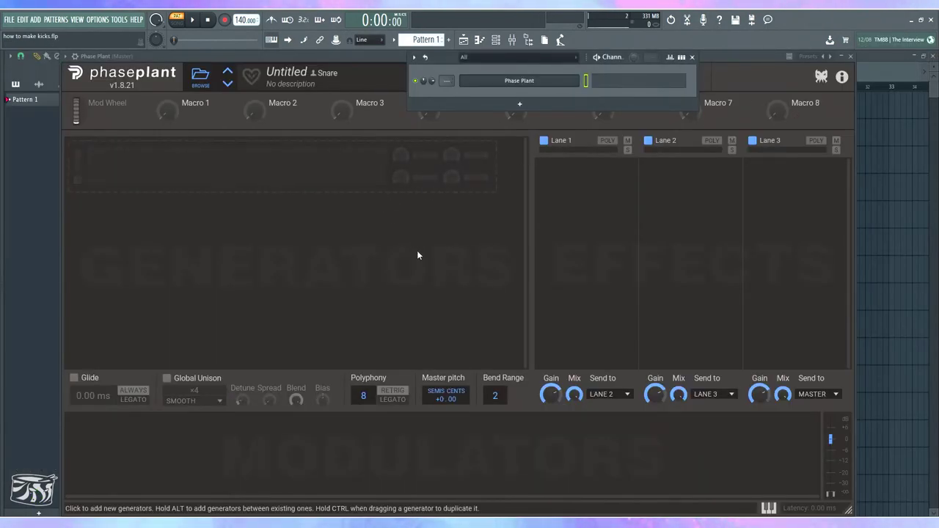
pyautogui.click(417, 252)
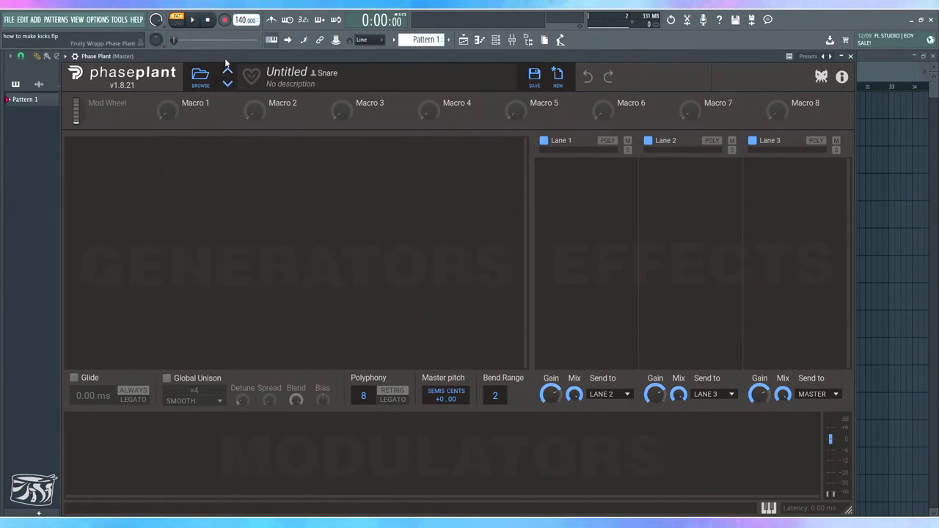
# - Add an Analog generator with a sine waveform and tune it to -24 semitones
pyautogui.click(220, 163)
pyautogui.click(237, 202)
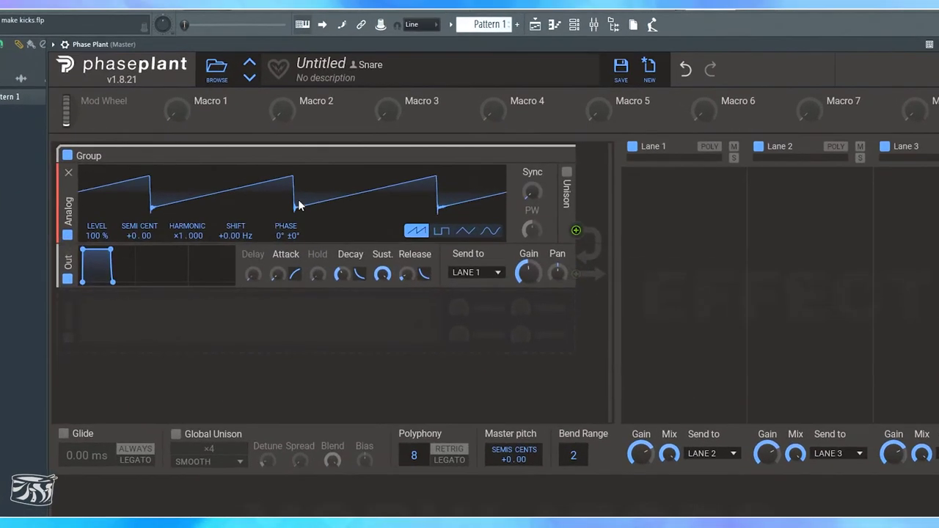
pyautogui.click(427, 210)
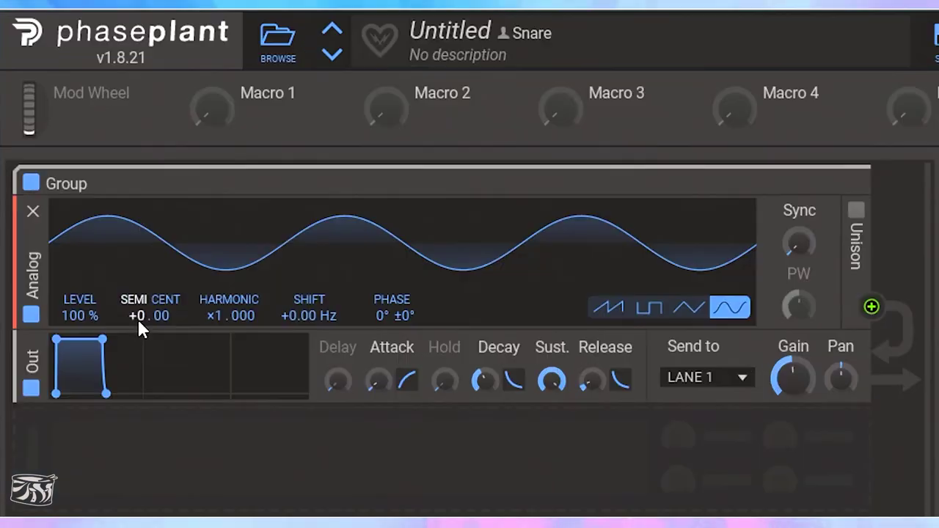
pyautogui.moveTo(133, 214); pyautogui.dragTo(132, 251)
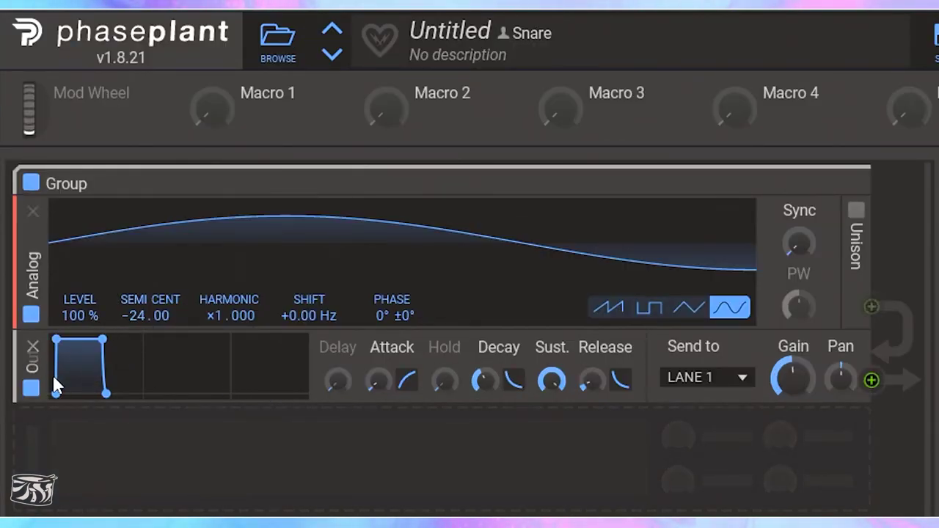
# - Shape the generator's Out envelope with zero sustain, a raised hold and a longer decay with an adjusted curve, auditioning the sound
pyautogui.moveTo(487, 380); pyautogui.dragTo(487, 360)
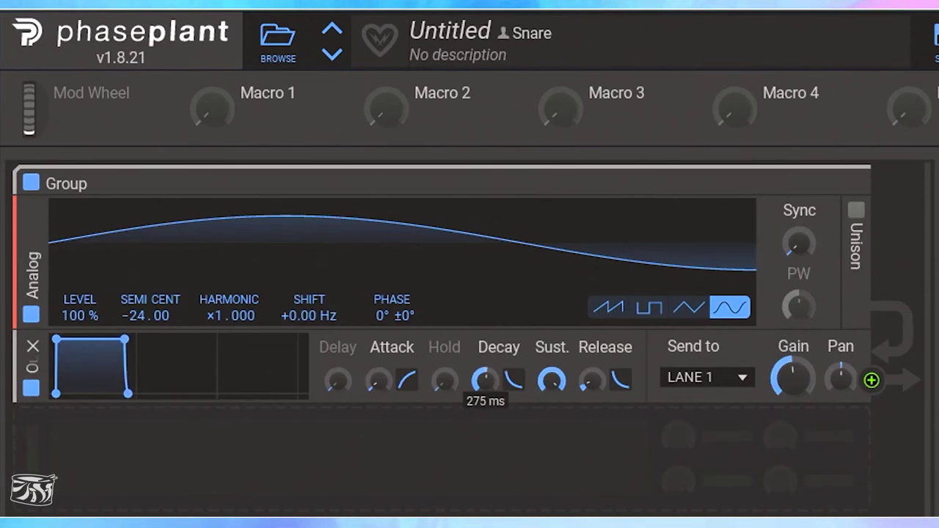
pyautogui.moveTo(551, 379); pyautogui.dragTo(552, 426)
pyautogui.moveTo(438, 378); pyautogui.dragTo(437, 341)
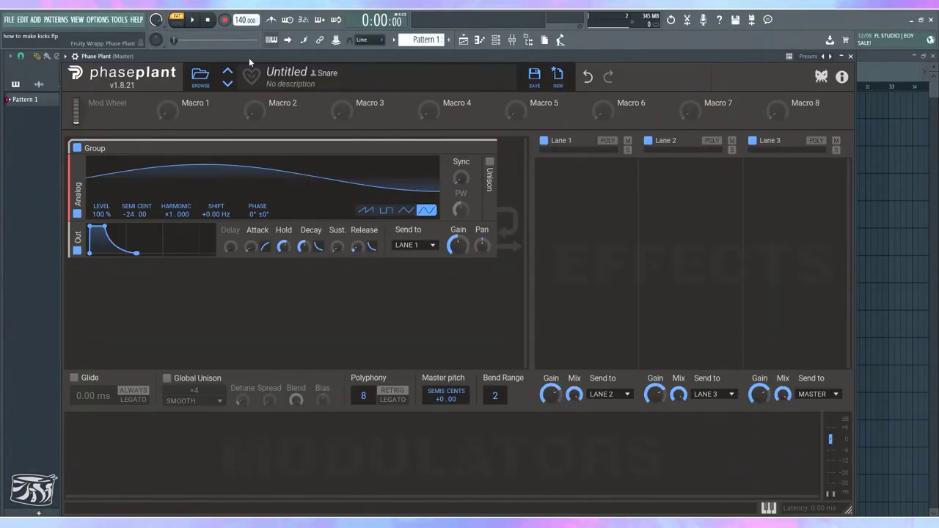
pyautogui.press('z')
pyautogui.press('z')
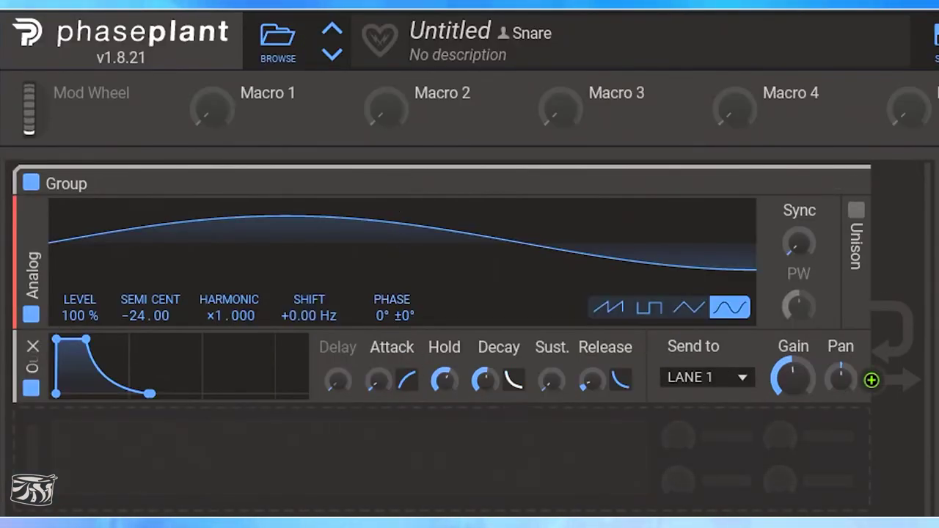
pyautogui.moveTo(318, 247); pyautogui.dragTo(318, 252)
pyautogui.moveTo(514, 378); pyautogui.dragTo(514, 370)
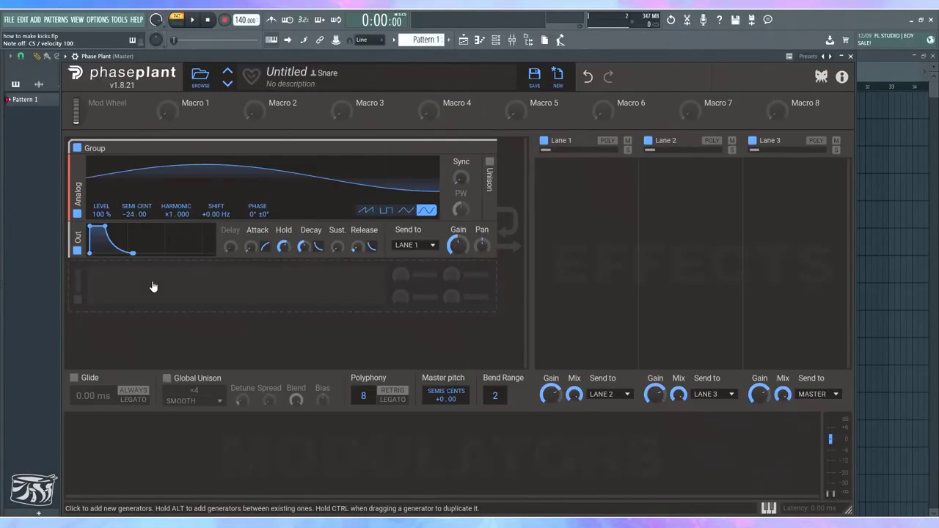
# - Add an Envelope modulator with minimum attack, zero sustain and a steeply curved decay
pyautogui.click(117, 449)
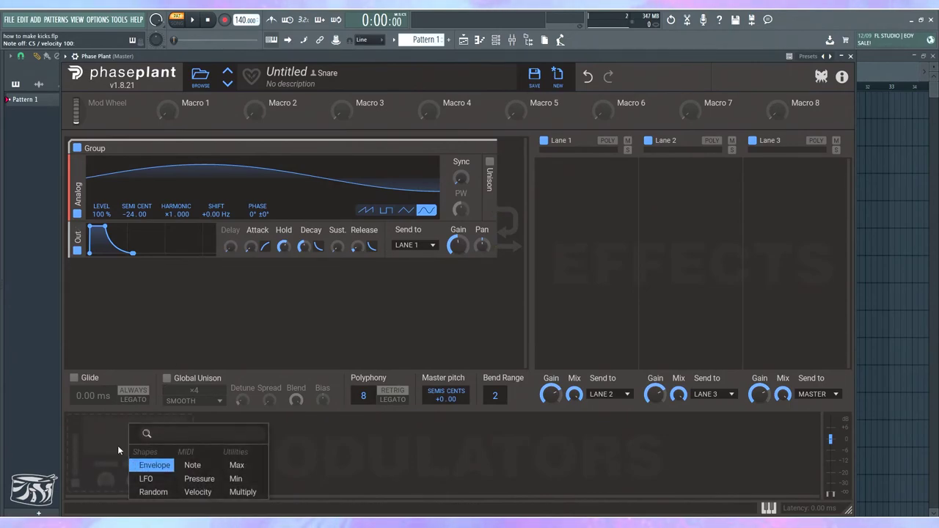
pyautogui.click(152, 465)
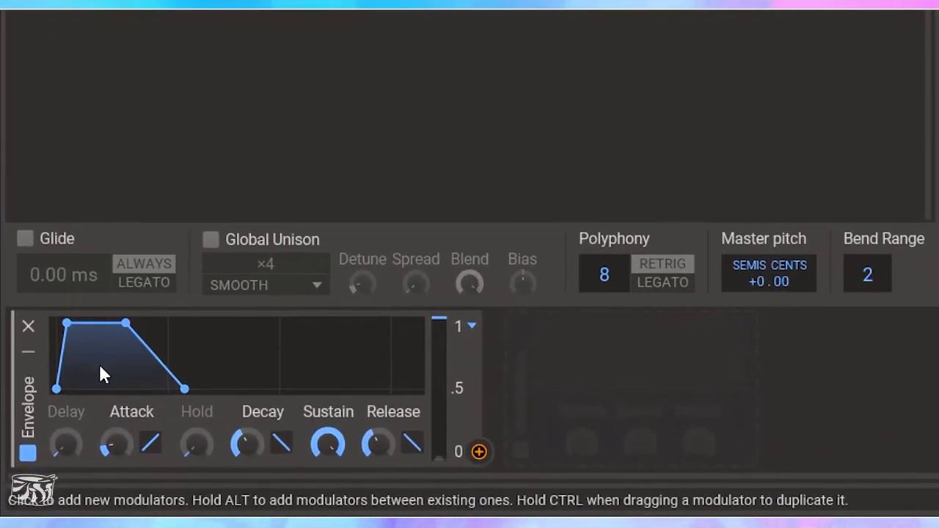
pyautogui.moveTo(114, 444); pyautogui.dragTo(115, 455)
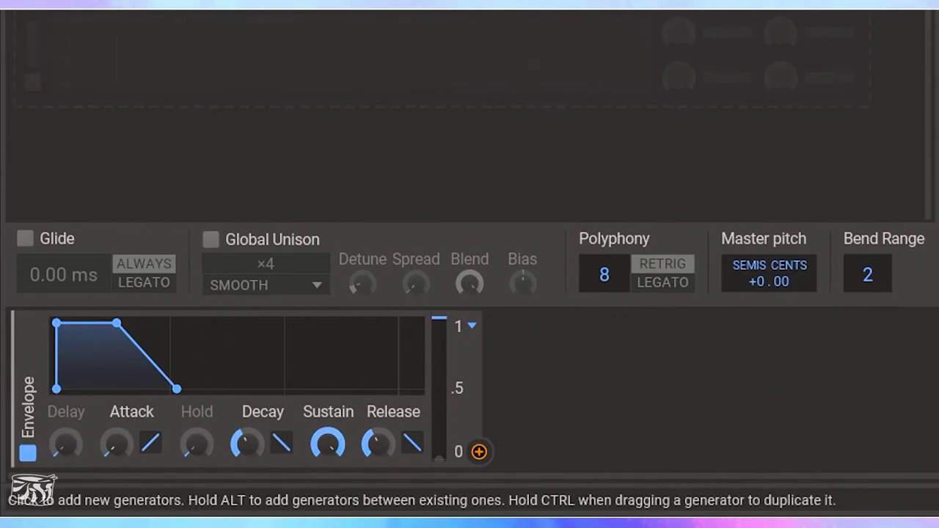
pyautogui.moveTo(335, 445); pyautogui.dragTo(335, 484)
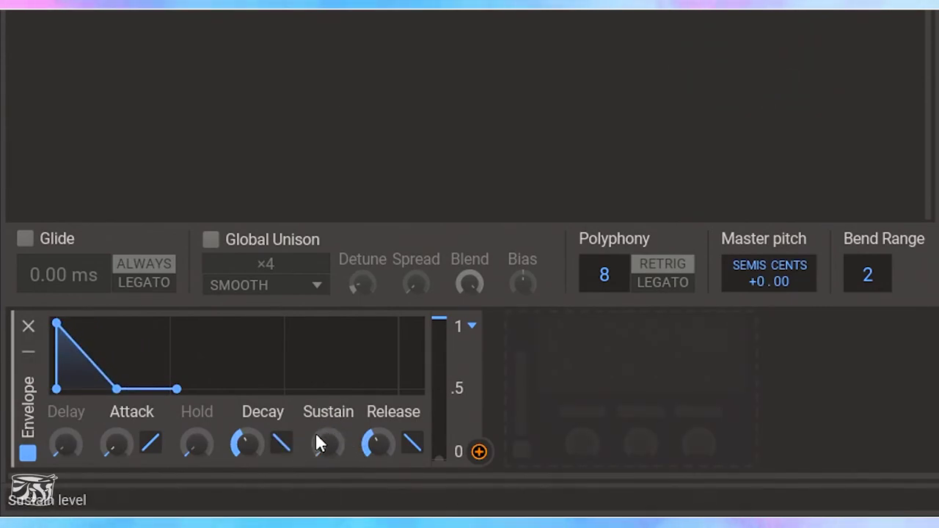
pyautogui.moveTo(281, 443)
pyautogui.mouseDown()
pyautogui.moveTo(281, 428)
pyautogui.moveTo(287, 441)
pyautogui.mouseUp()
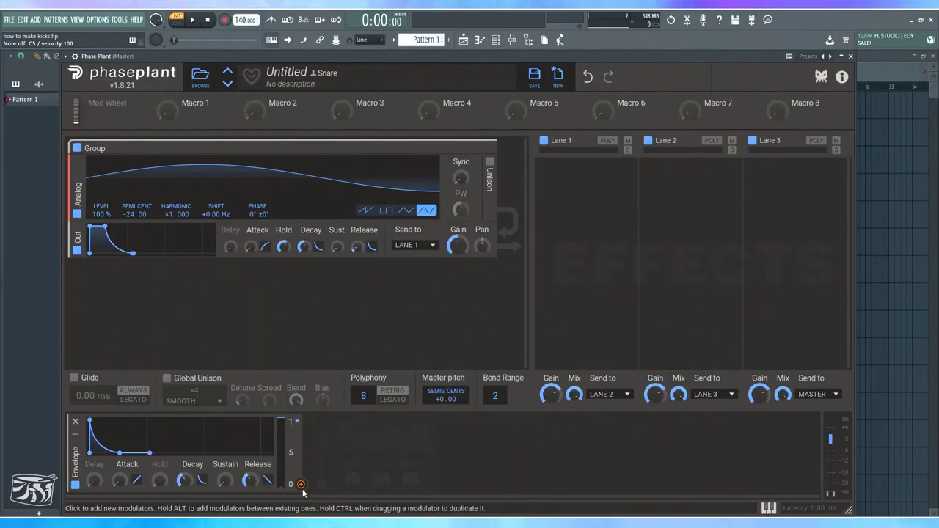
# - Route the Envelope modulator to the Analog generator's semitone pitch and audition the kick
pyautogui.moveTo(301, 484); pyautogui.dragTo(136, 222)
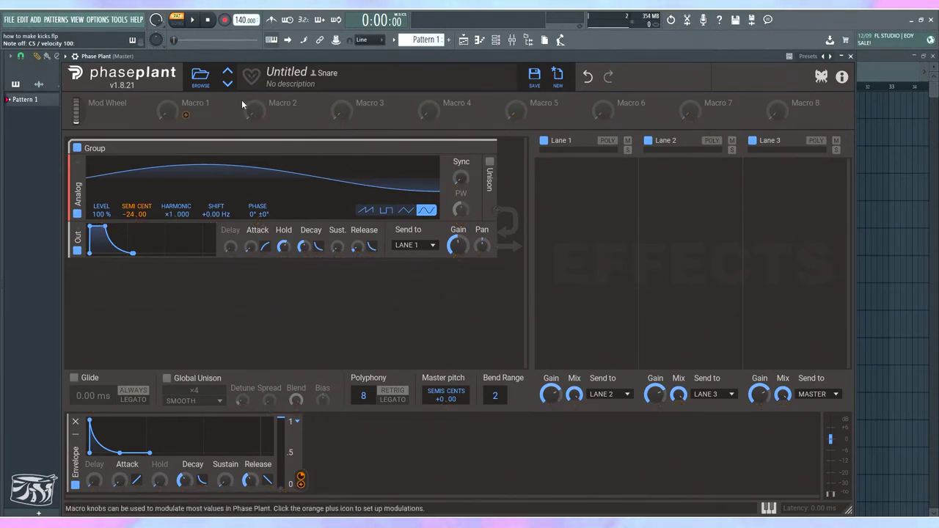
pyautogui.press('z')
pyautogui.press('z')
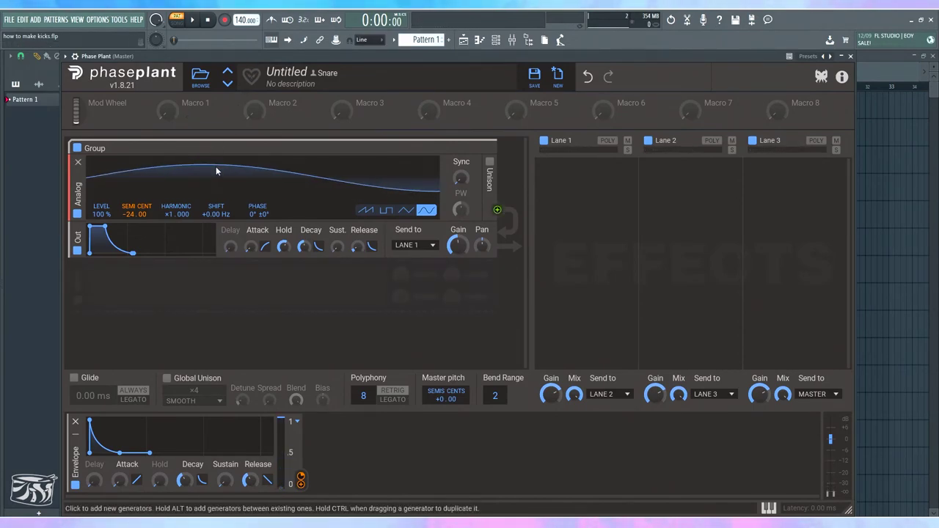
pyautogui.press('z')
pyautogui.press('z')
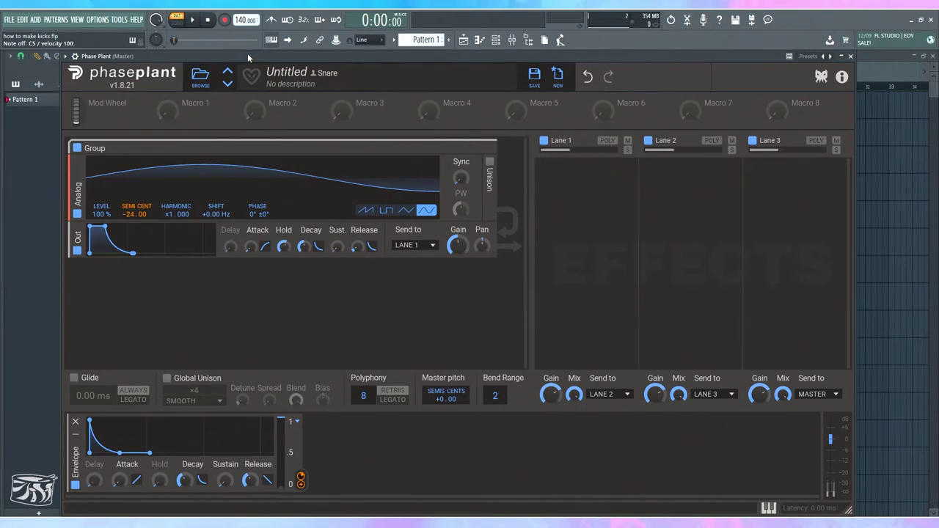
# - Audition the kick and set the envelope's pitch modulation amount to about +25.84
pyautogui.moveTo(301, 477)
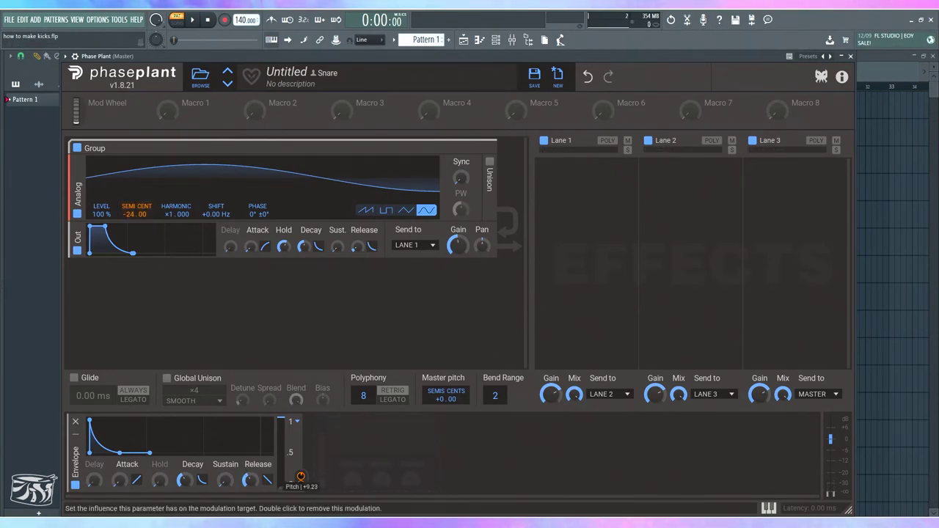
pyautogui.press('z')
pyautogui.press('z')
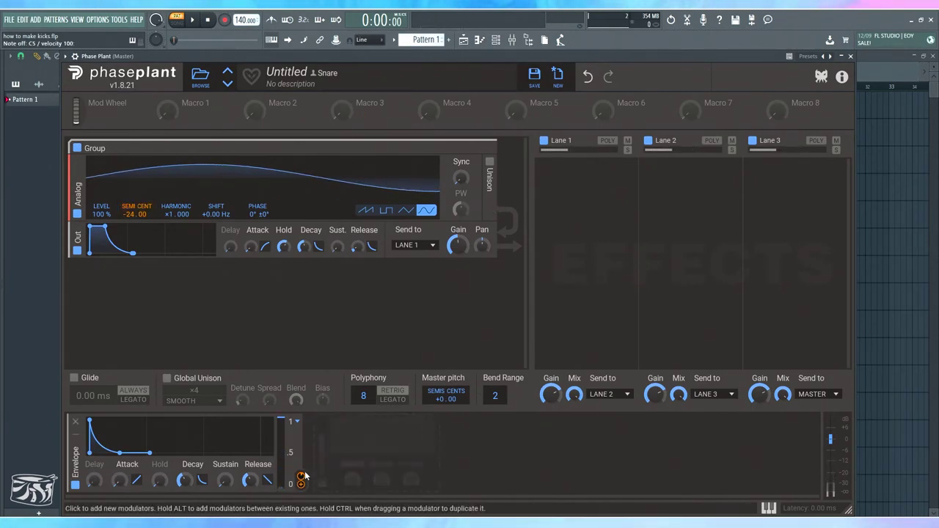
pyautogui.moveTo(302, 477); pyautogui.dragTo(302, 473)
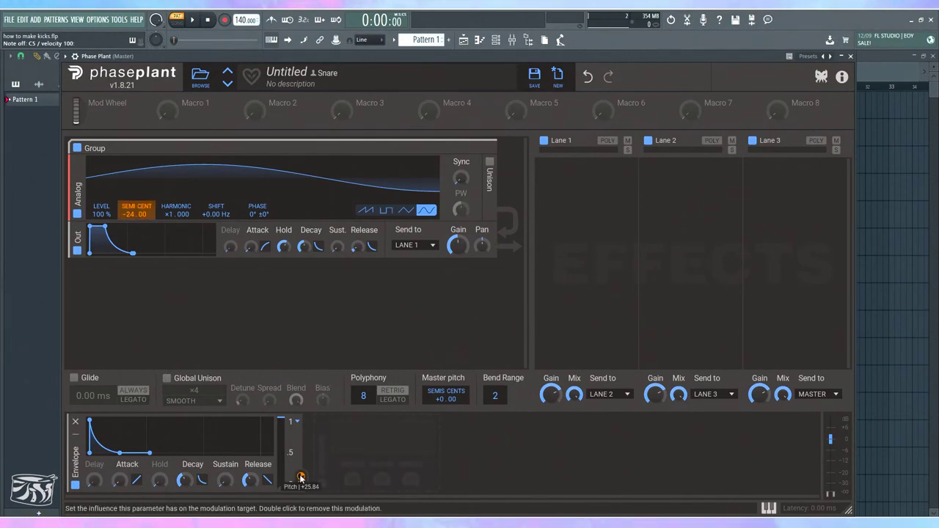
# - Shorten the release of the pitch Envelope modulator, keeping the generator tuned to -24 semitones
pyautogui.moveTo(150, 452); pyautogui.dragTo(126, 453)
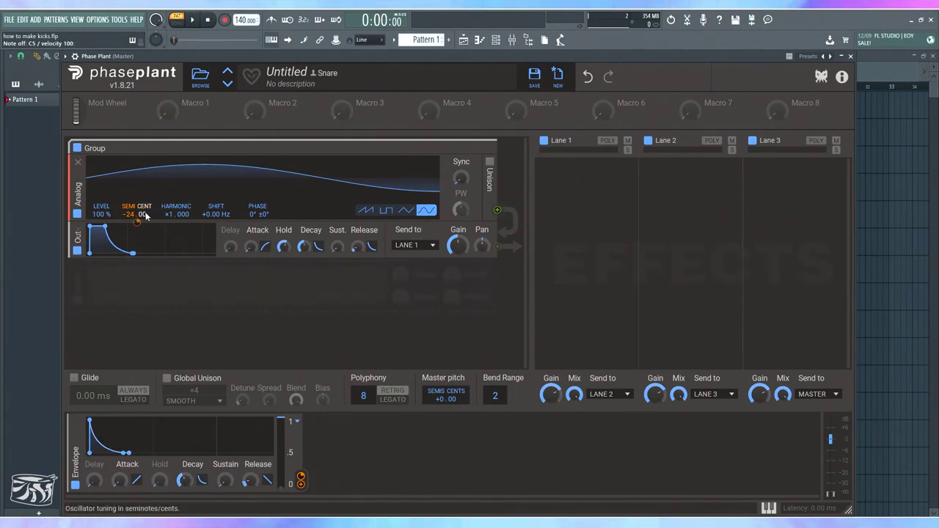
pyautogui.moveTo(146, 215); pyautogui.dragTo(143, 214)
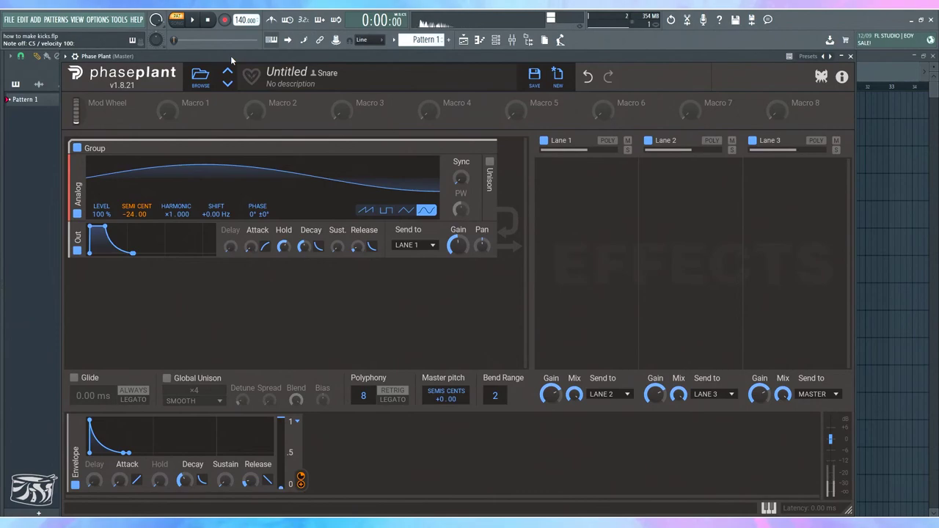
# - Add a second generator group below the sine group, containing a Noise generator and an Output
pyautogui.click(198, 290)
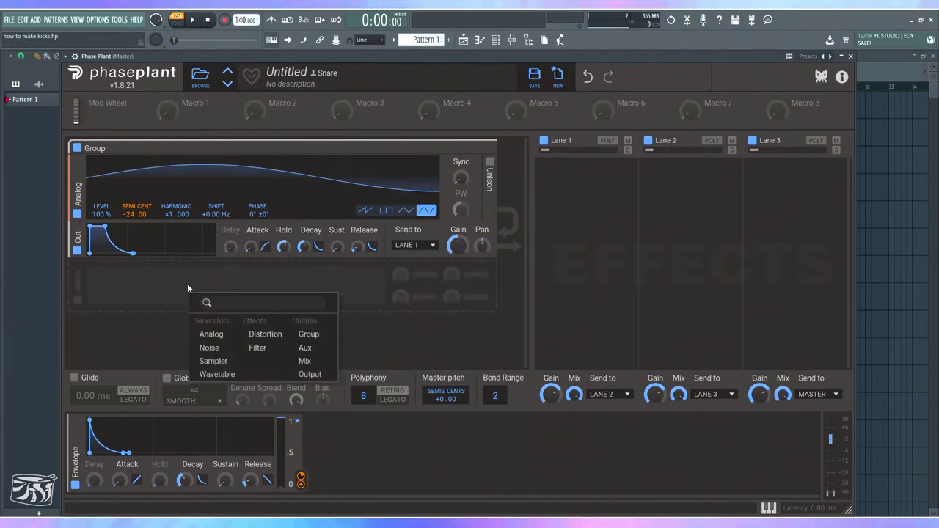
pyautogui.click(306, 337)
pyautogui.click(272, 326)
pyautogui.click(285, 378)
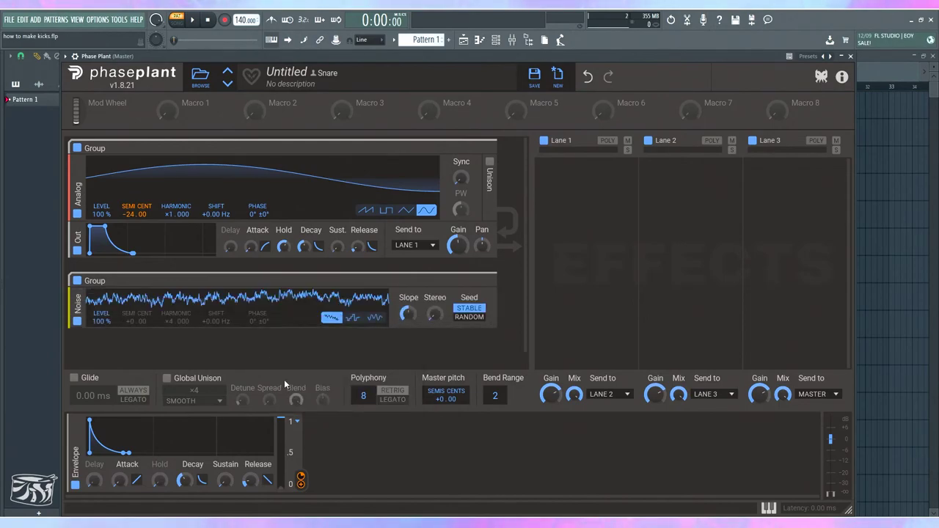
pyautogui.click(296, 361)
pyautogui.click(413, 438)
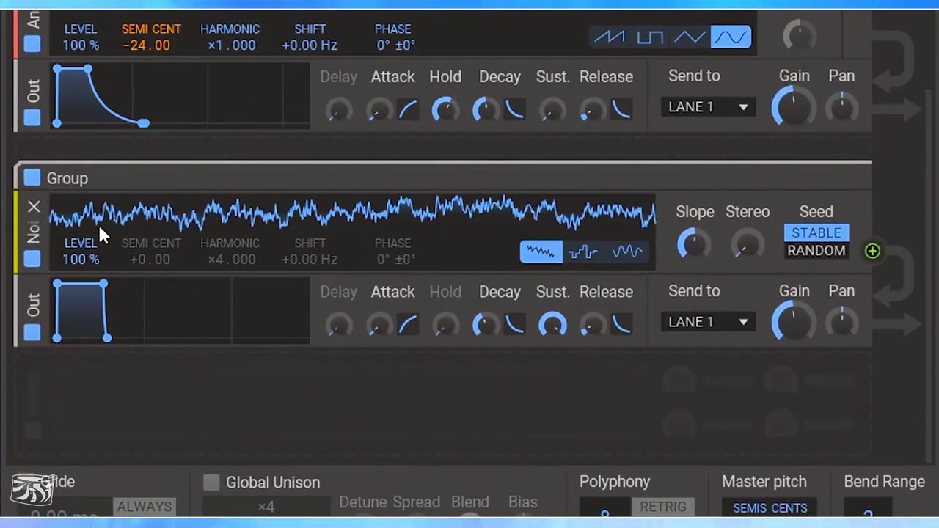
# - Shape the noise group's output envelope into a short transient with zero sustain and about 4.55 ms decay, auditioning the kick
pyautogui.moveTo(552, 325); pyautogui.dragTo(509, 362)
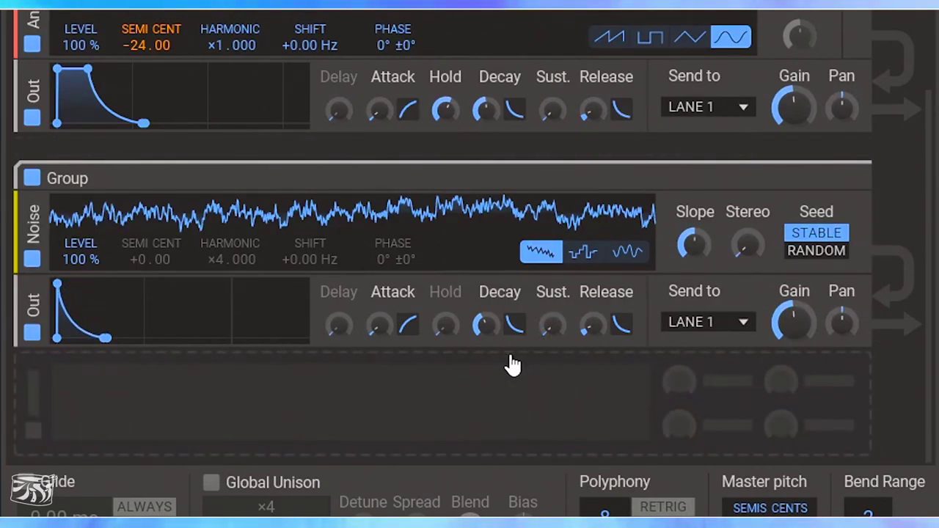
pyautogui.moveTo(484, 325); pyautogui.dragTo(484, 363)
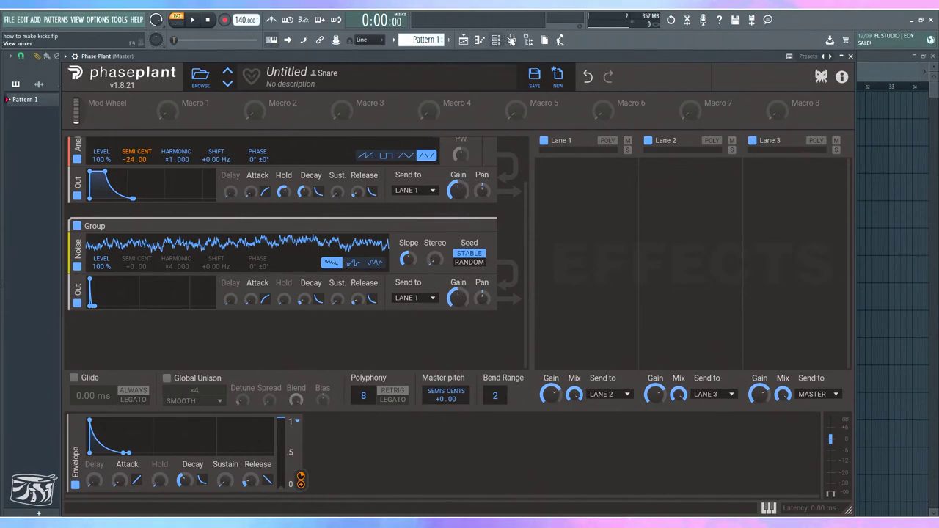
pyautogui.press('z')
pyautogui.press('z')
pyautogui.press('z')
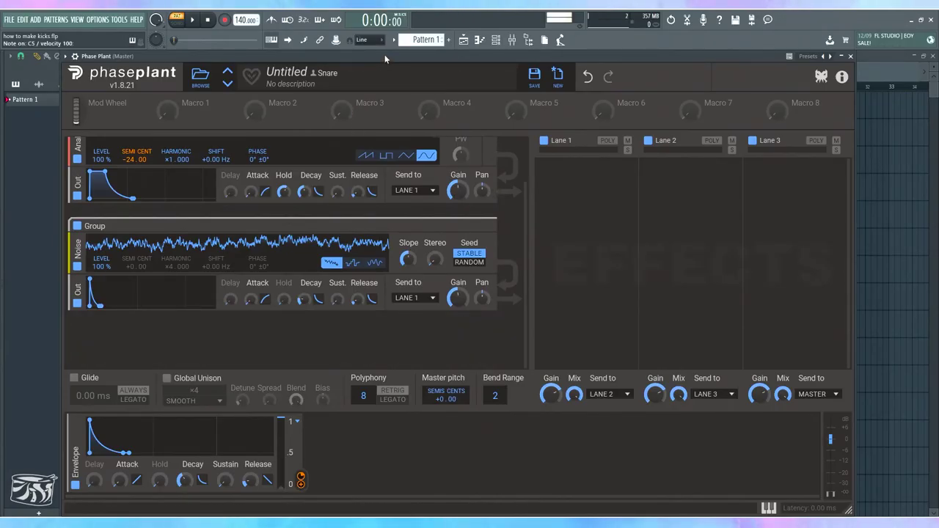
pyautogui.moveTo(306, 300); pyautogui.dragTo(306, 317)
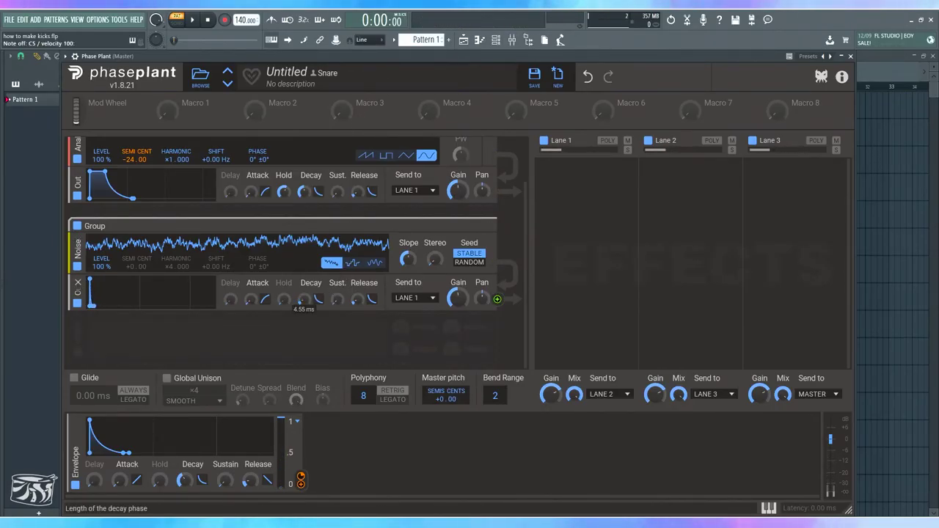
# - Add a third generator group below the noise transient, containing another Noise generator and an Output
pyautogui.click(298, 334)
pyautogui.click(261, 343)
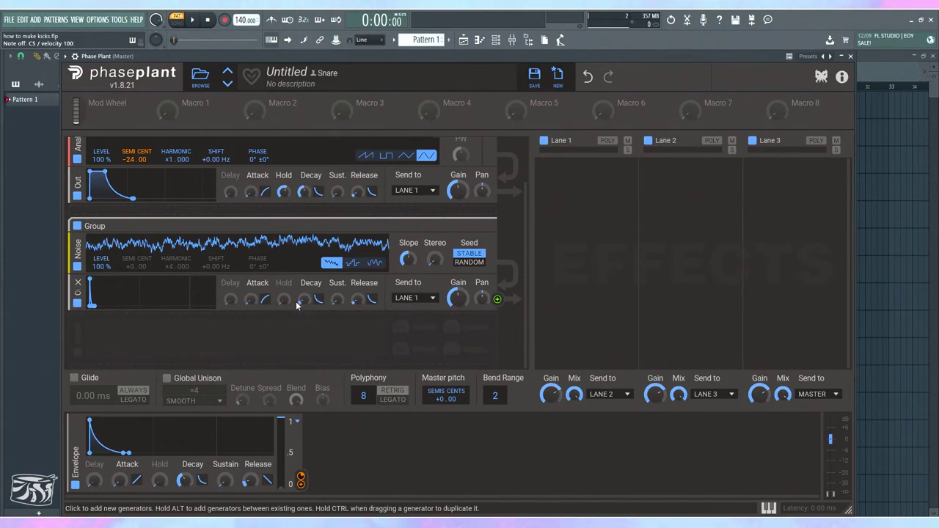
pyautogui.click(280, 335)
pyautogui.click(396, 377)
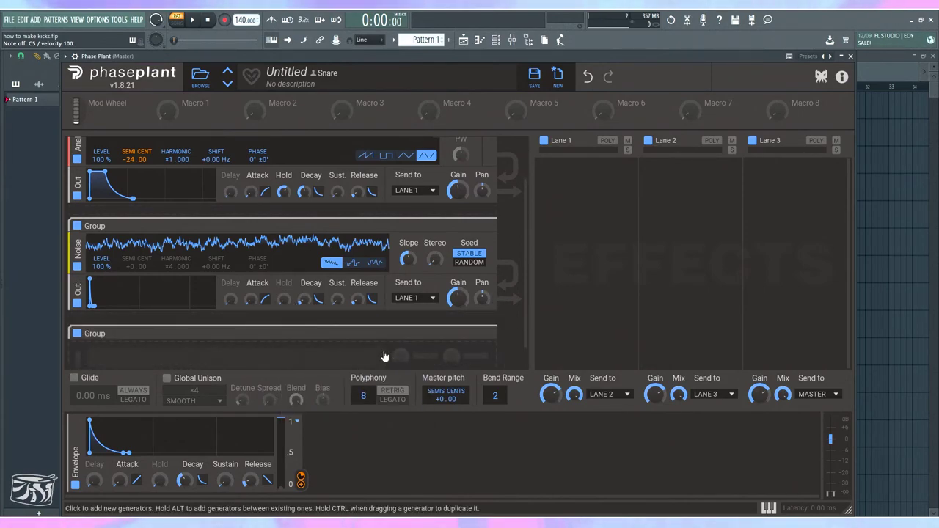
pyautogui.click(359, 343)
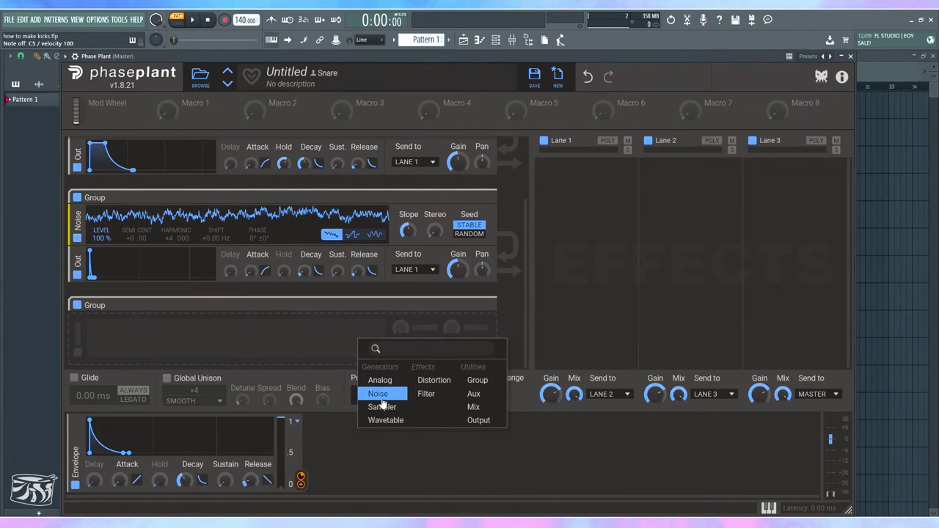
pyautogui.click(381, 398)
pyautogui.click(360, 352)
pyautogui.click(489, 430)
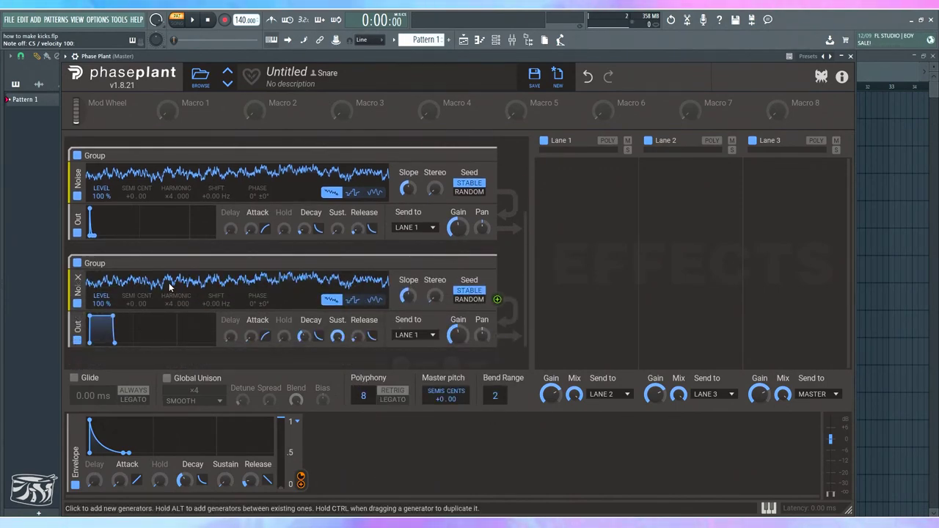
# - Give the third group's output envelope zero sustain and a decay clearly longer than the noise transient's
pyautogui.scroll(3, 168, 286)
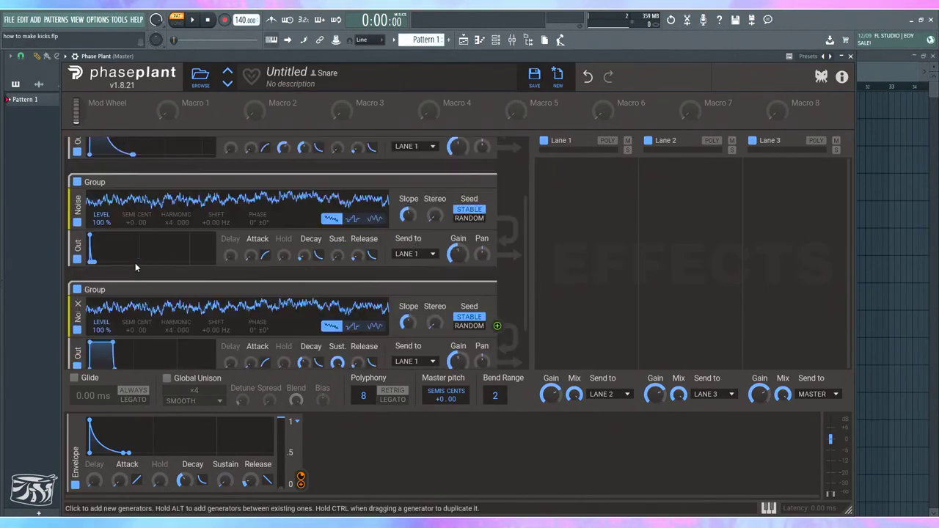
pyautogui.scroll(1, 123, 157)
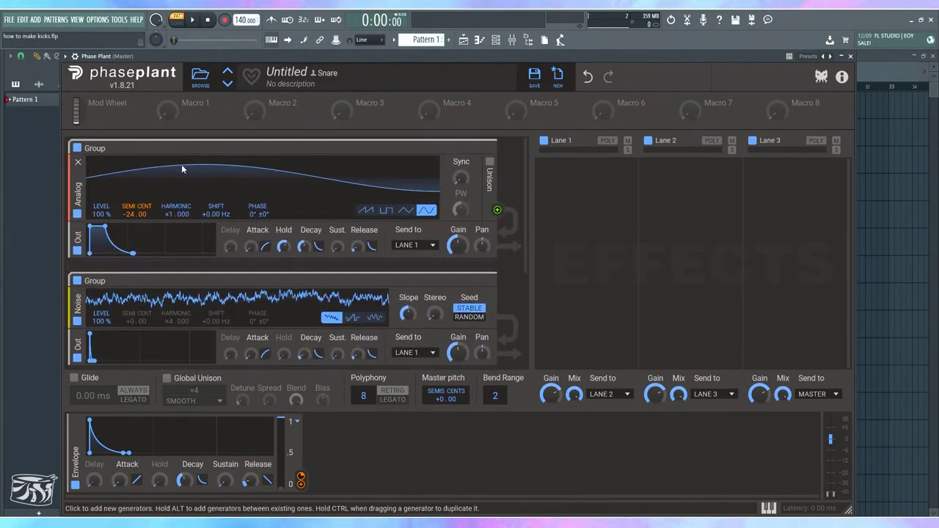
pyautogui.scroll(-4, 169, 249)
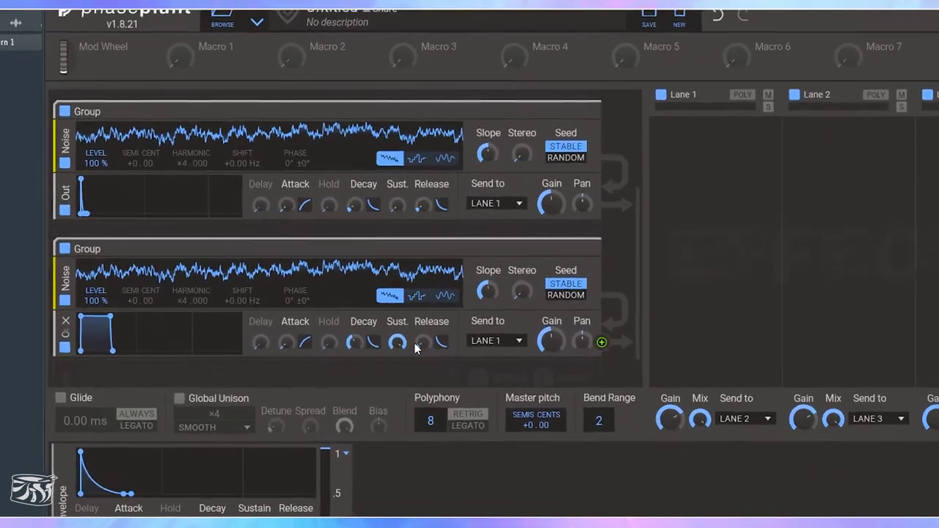
pyautogui.moveTo(337, 334); pyautogui.dragTo(338, 386)
pyautogui.moveTo(552, 361); pyautogui.dragTo(552, 389)
pyautogui.moveTo(486, 361)
pyautogui.mouseDown()
pyautogui.moveTo(486, 345)
pyautogui.moveTo(482, 361)
pyautogui.mouseUp()
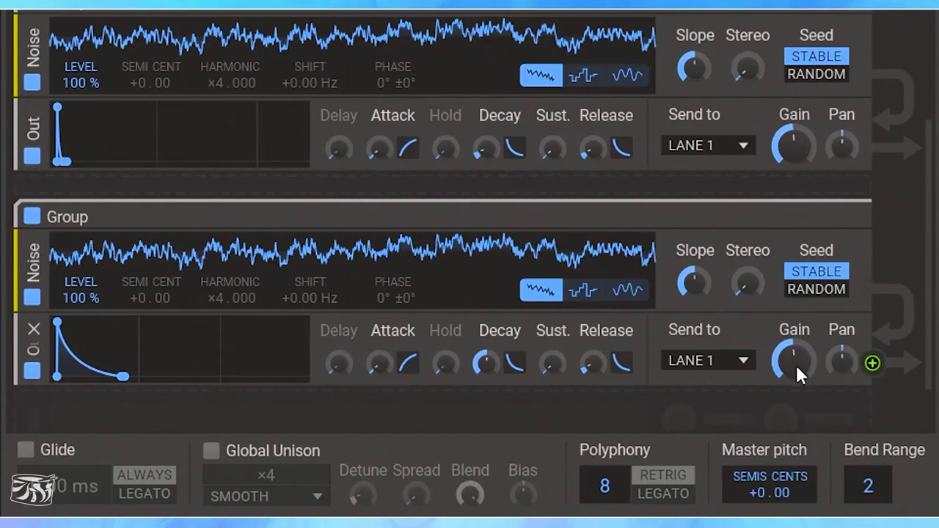
# - Lower the third group's output gain to near minimum while auditioning, keeping the noise body very quiet
pyautogui.moveTo(796, 365); pyautogui.dragTo(796, 395)
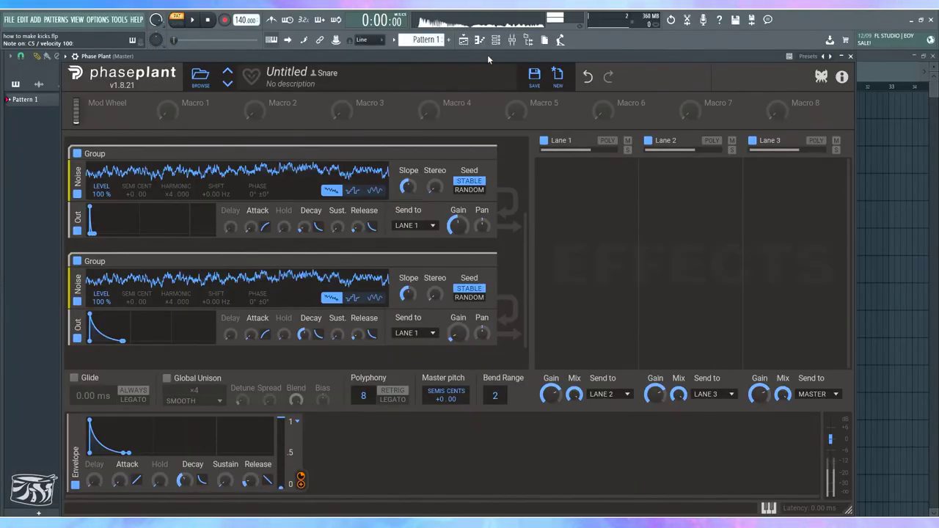
pyautogui.moveTo(456, 334); pyautogui.dragTo(456, 340)
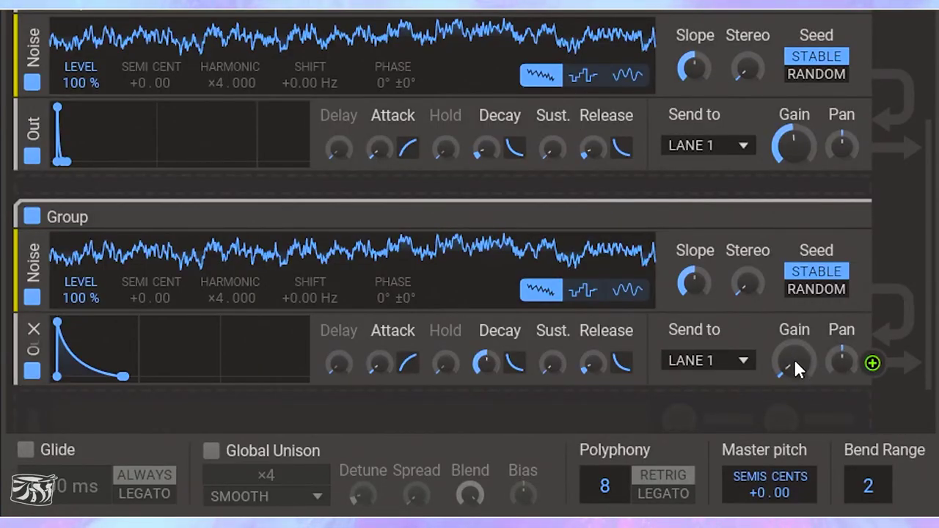
pyautogui.moveTo(794, 359); pyautogui.dragTo(794, 363)
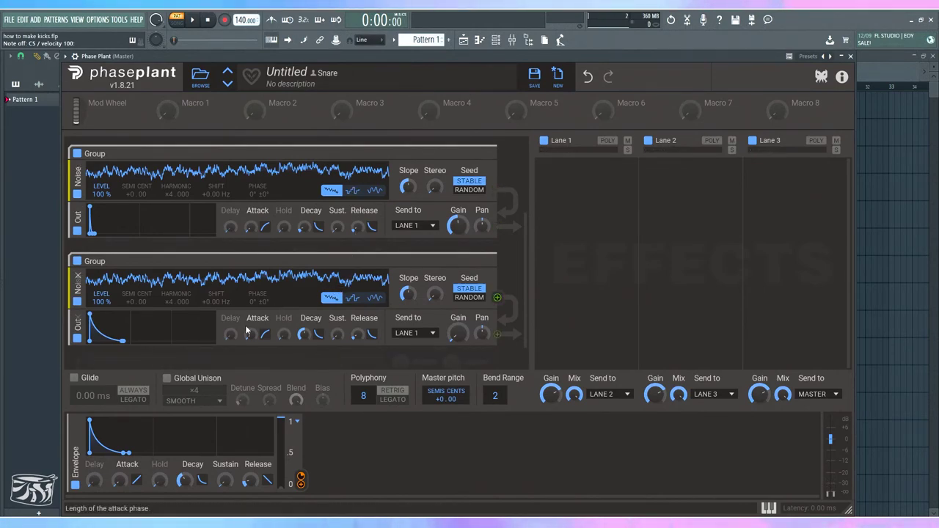
# - Review the sine and noise generator groups, check the available Lane 1 effects, and audition the layered kick
pyautogui.scroll(3, 211, 276)
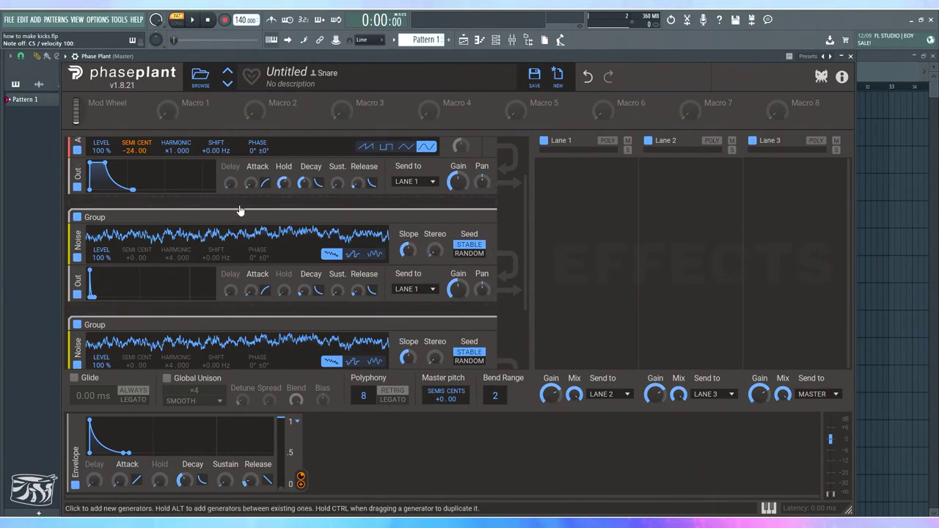
pyautogui.scroll(2, 230, 229)
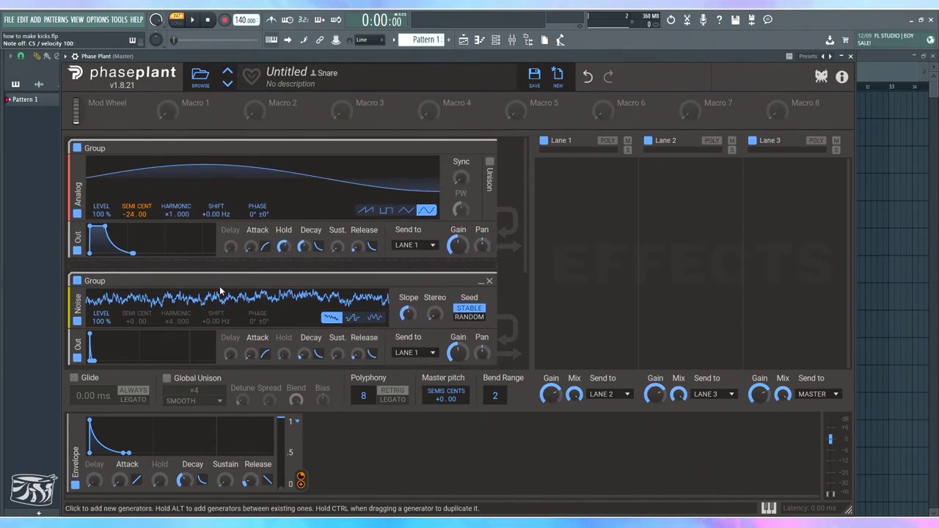
pyautogui.scroll(-2, 220, 283)
pyautogui.scroll(2, 220, 283)
pyautogui.click(581, 183)
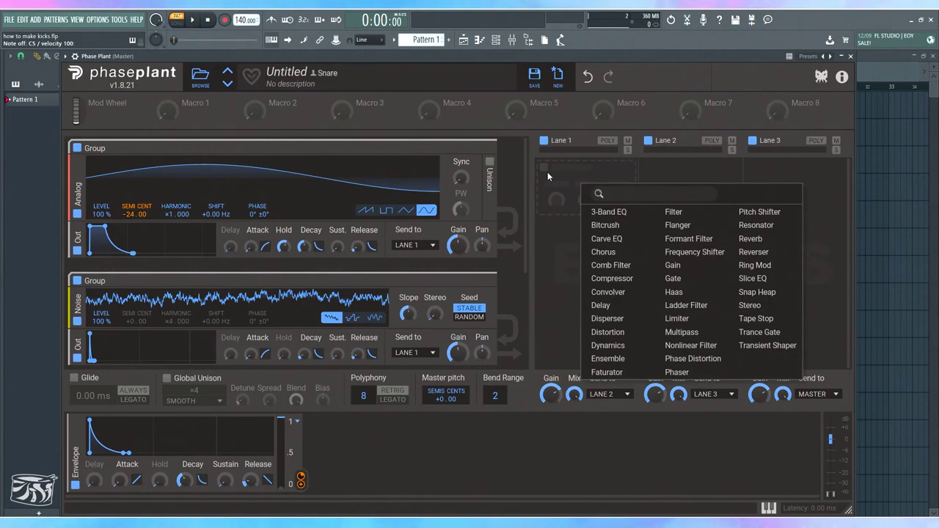
pyautogui.click(545, 232)
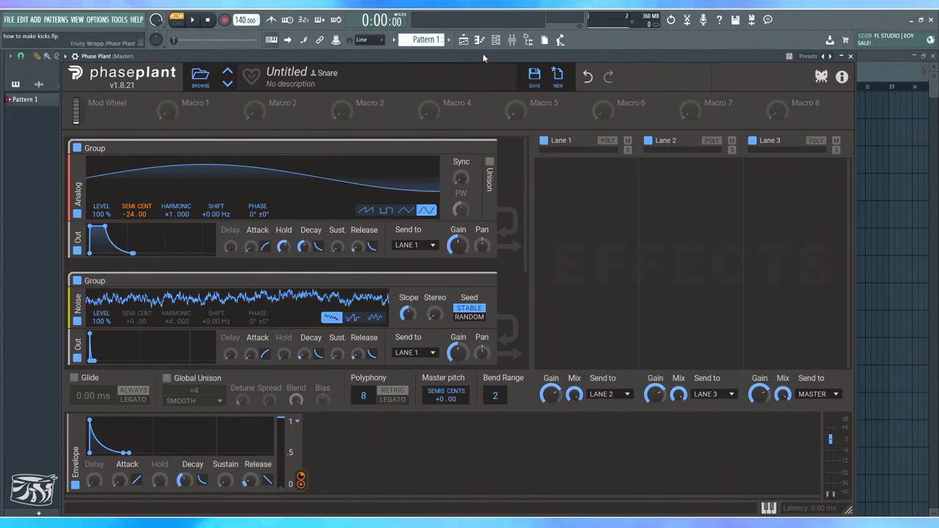
pyautogui.press('q')
pyautogui.press('q')
pyautogui.press('q')
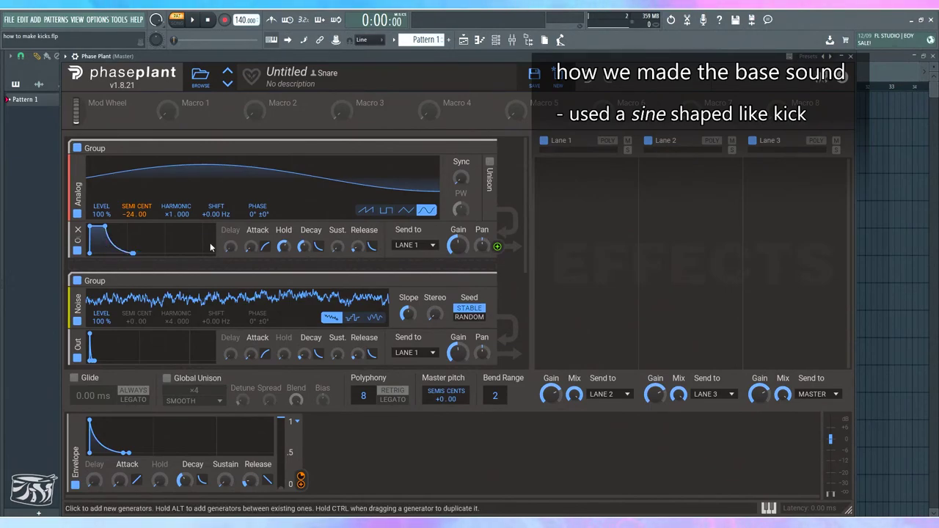
# - Try a shorter decay on the sine group's output envelope and audition the kick
pyautogui.moveTo(303, 247)
pyautogui.mouseDown()
pyautogui.moveTo(303, 235)
pyautogui.moveTo(303, 254)
pyautogui.moveTo(287, 254)
pyautogui.mouseUp()
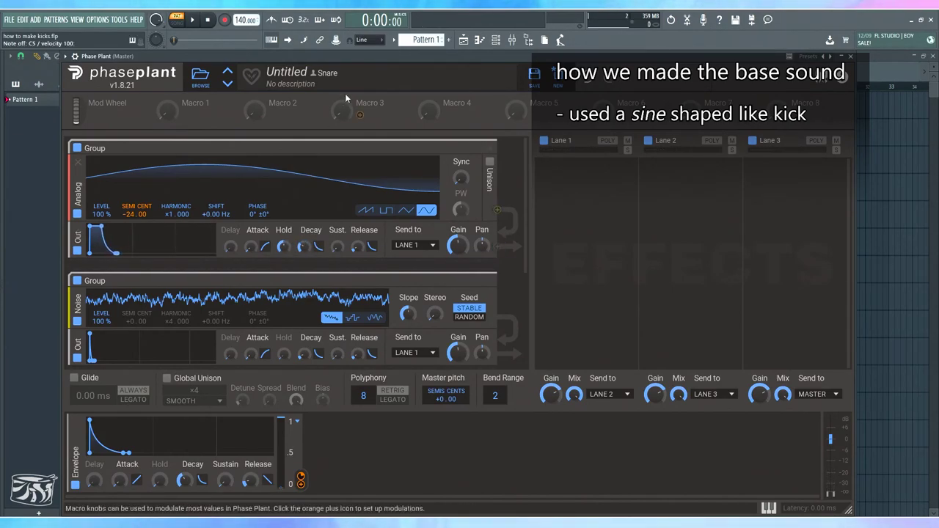
pyautogui.press('z')
pyautogui.press('z')
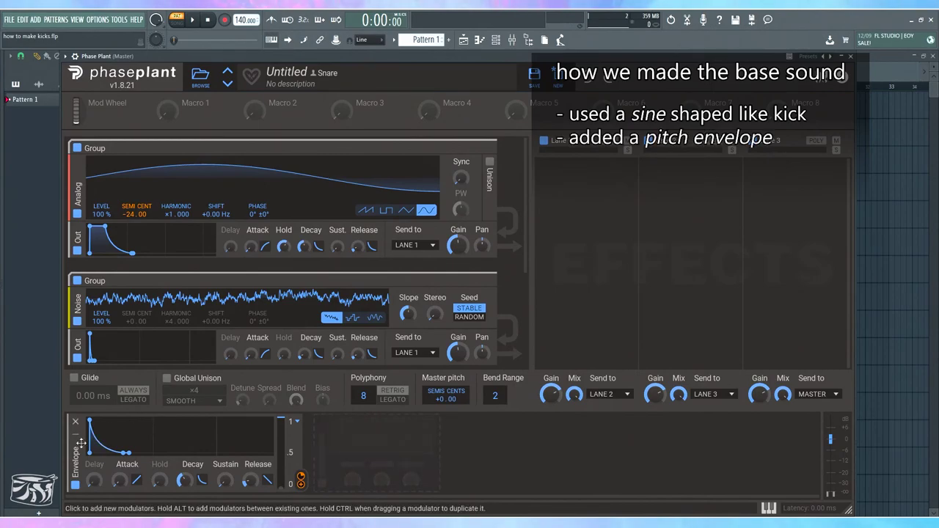
# - Try different pitch modulation amounts and pitch envelope decay lengths while auditioning the kick, and undo the decay changes
pyautogui.moveTo(300, 477)
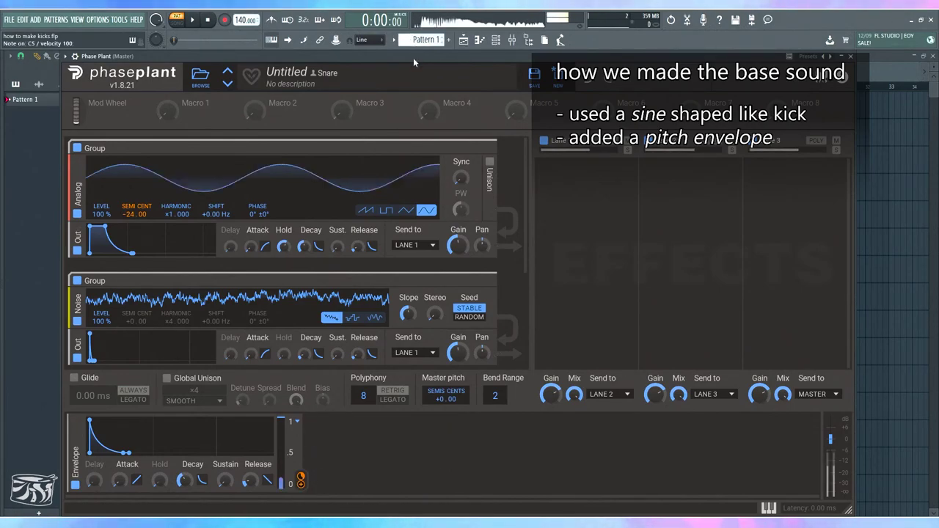
pyautogui.press('q')
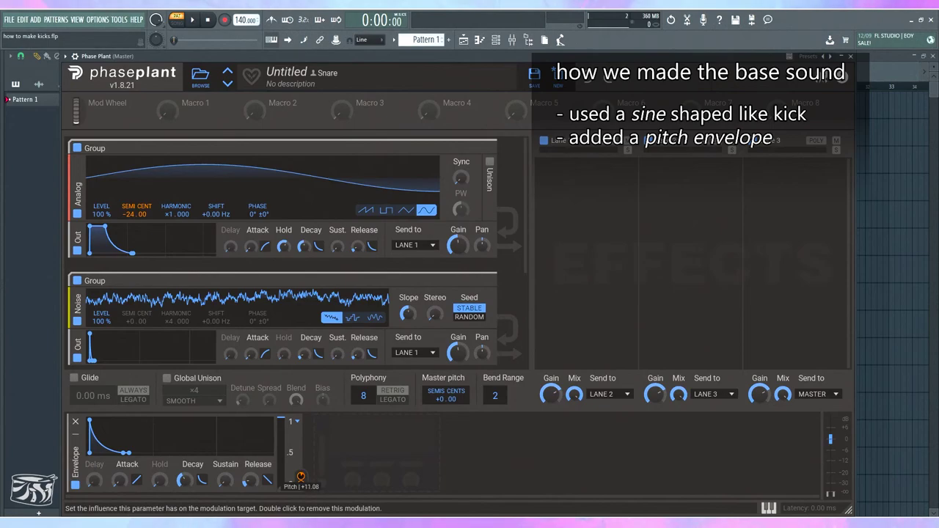
pyautogui.press('z')
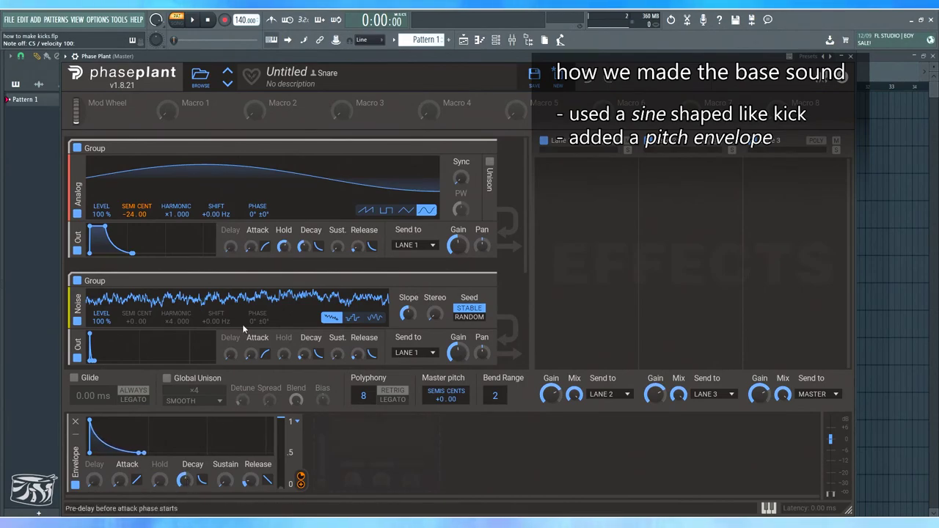
pyautogui.press('z')
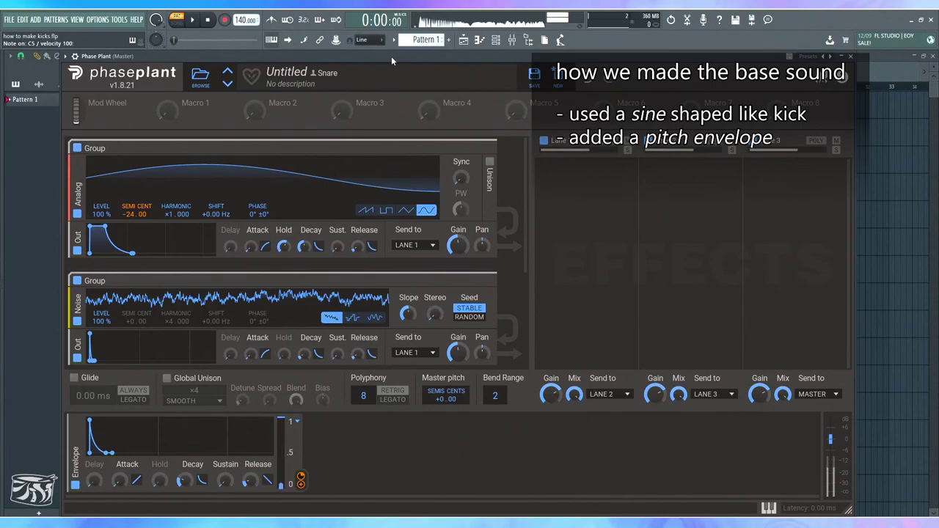
pyautogui.click(587, 84)
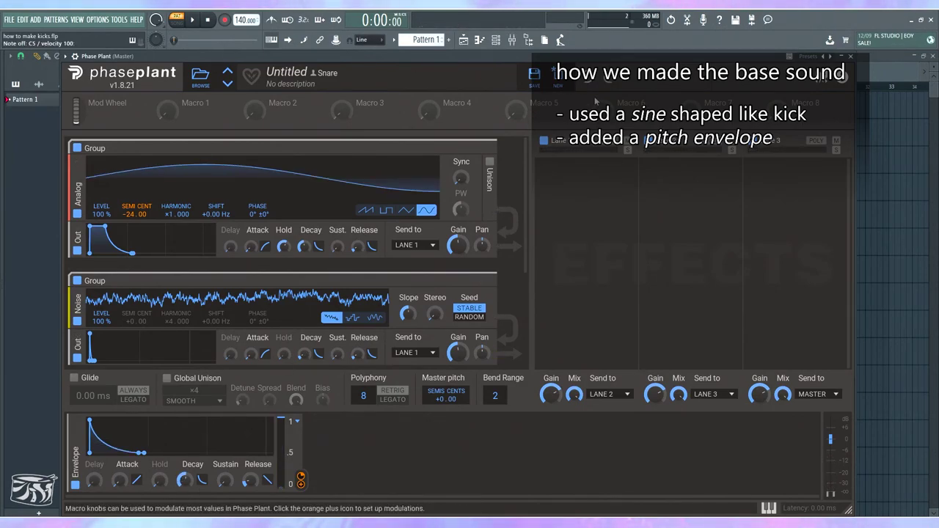
pyautogui.click(587, 81)
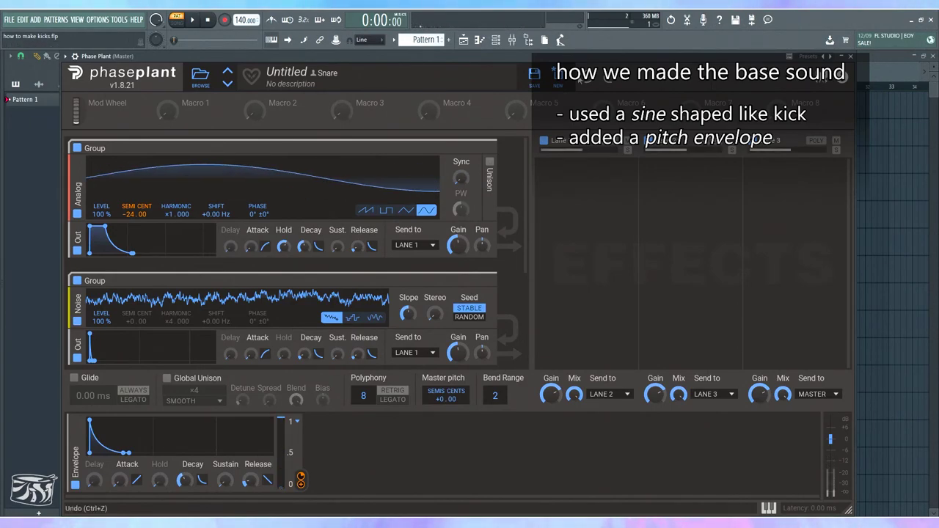
pyautogui.scroll(-2, 245, 230)
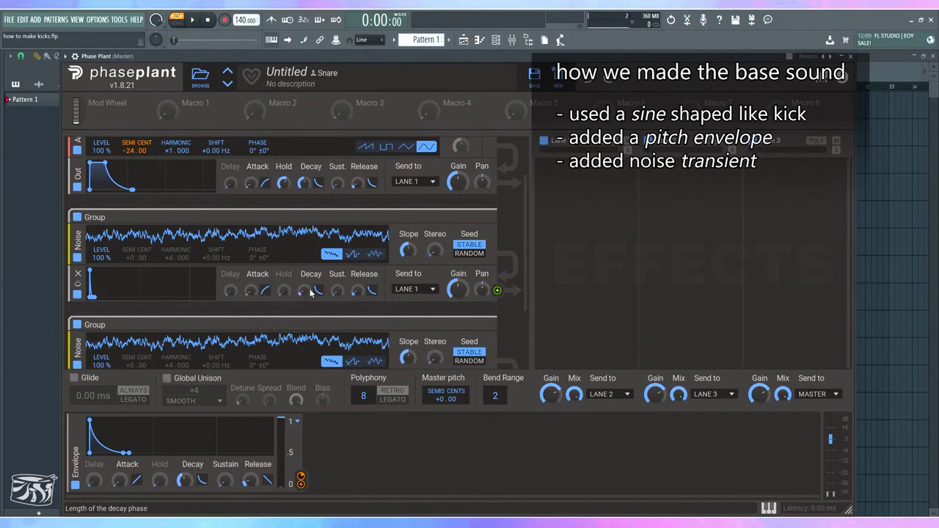
pyautogui.scroll(-2, 117, 253)
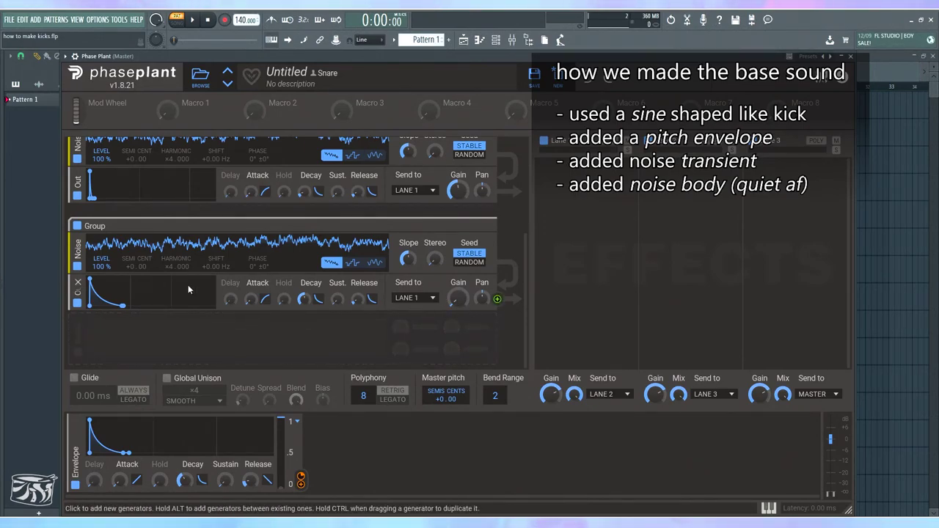
pyautogui.scroll(3, 157, 279)
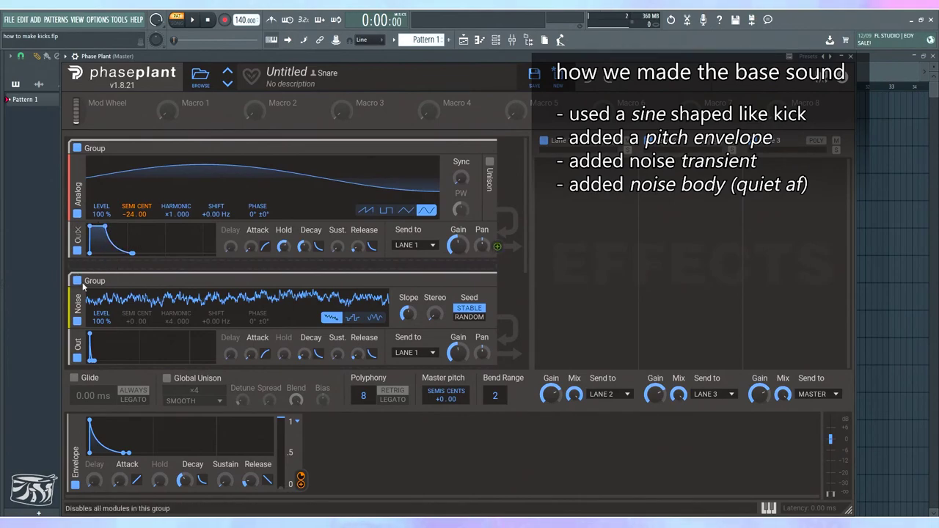
pyautogui.scroll(-3, 96, 282)
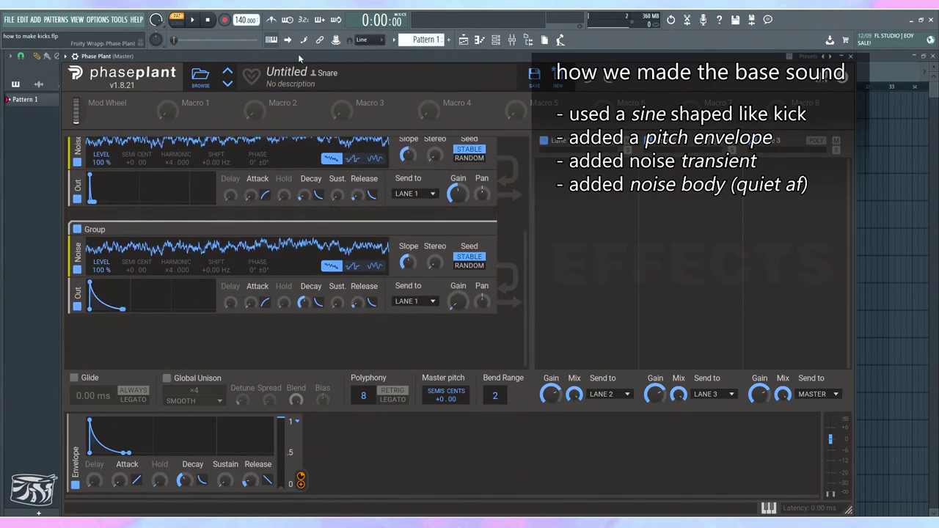
# - Add a Distortion effect to Lane 1 and review the generator groups feeding it
pyautogui.press('z')
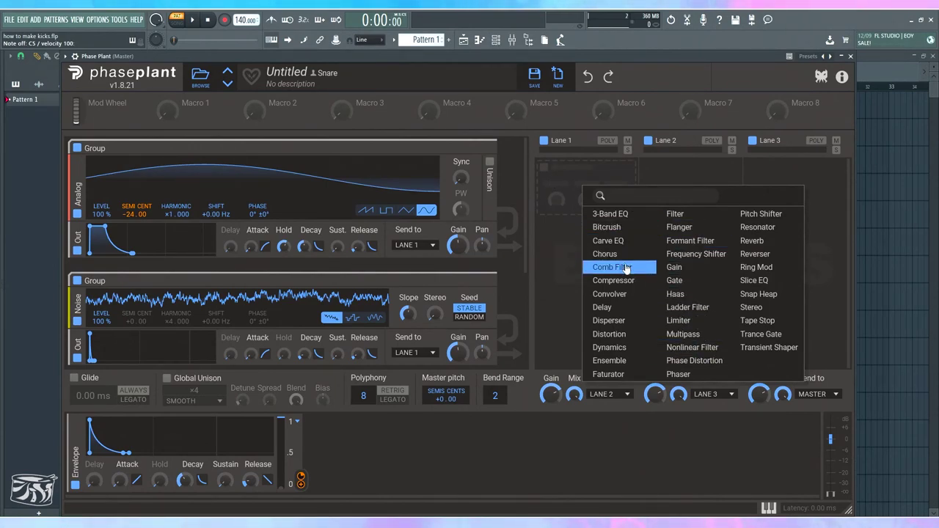
pyautogui.click(609, 334)
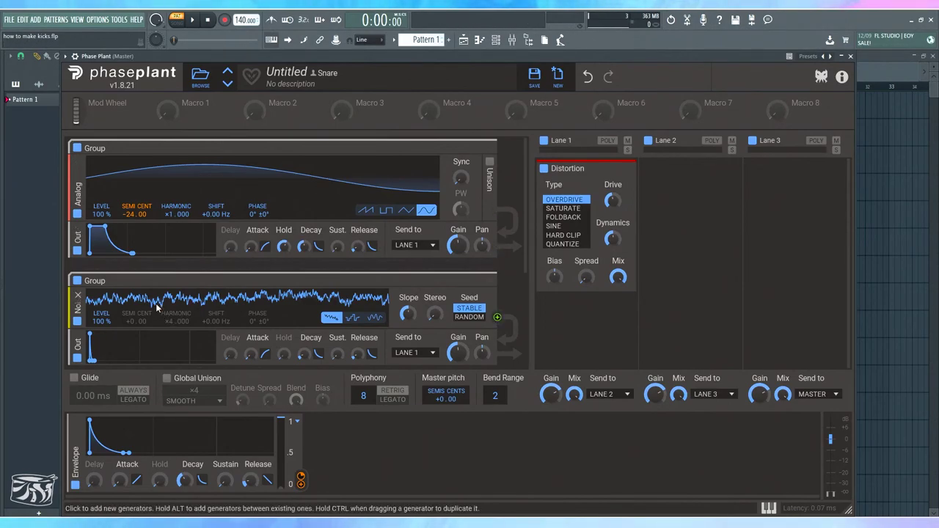
pyautogui.scroll(-1, 155, 297)
pyautogui.scroll(-2, 116, 229)
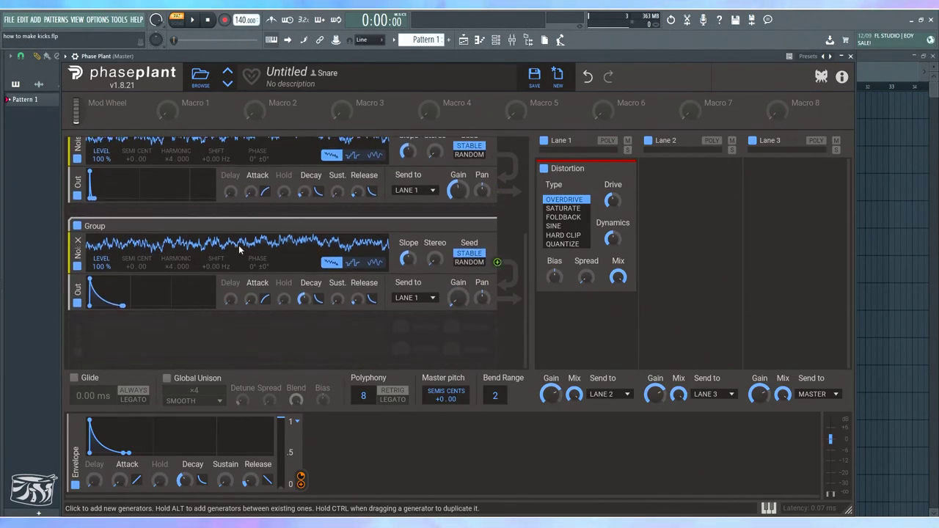
pyautogui.scroll(1, 194, 255)
pyautogui.scroll(2, 192, 255)
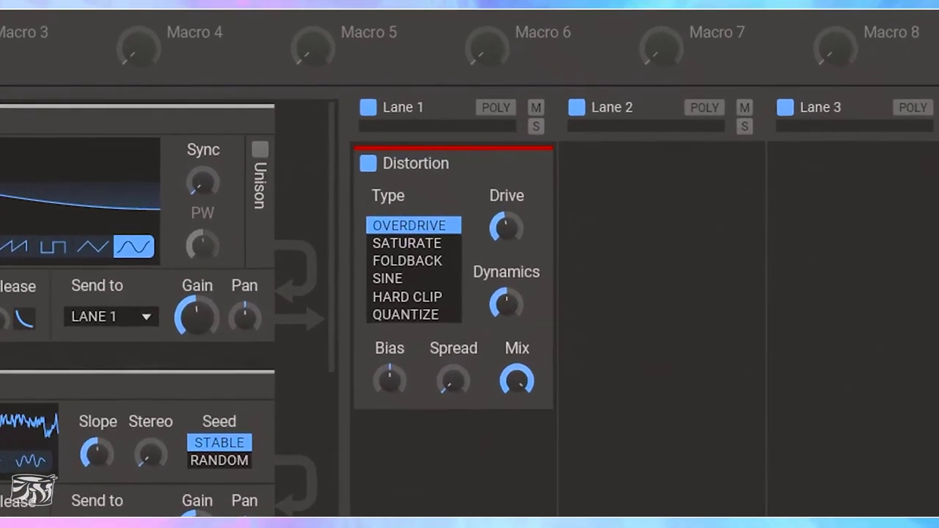
# - Audition the Lane 1 Distortion's drive, lower its mix to a partial blend, and set its type to Saturate
pyautogui.moveTo(527, 216); pyautogui.dragTo(527, 206)
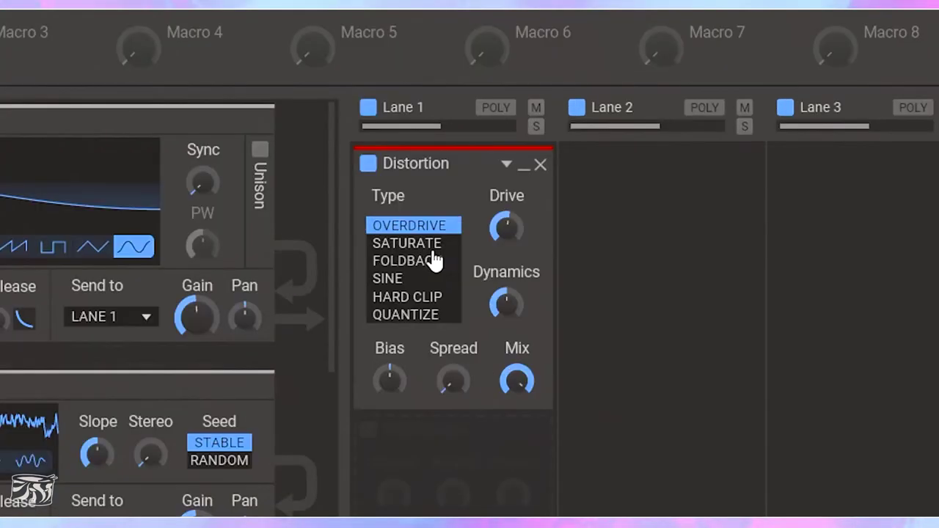
pyautogui.moveTo(517, 379); pyautogui.dragTo(517, 402)
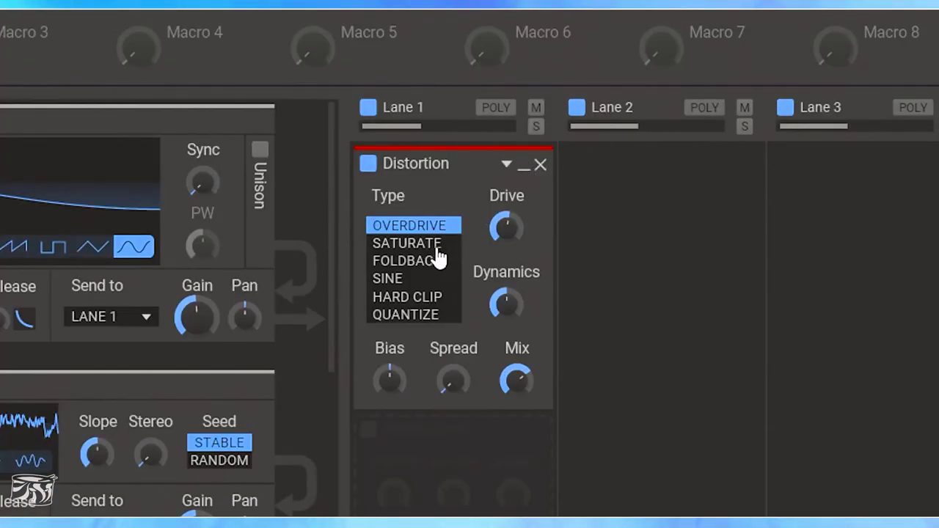
pyautogui.click(437, 247)
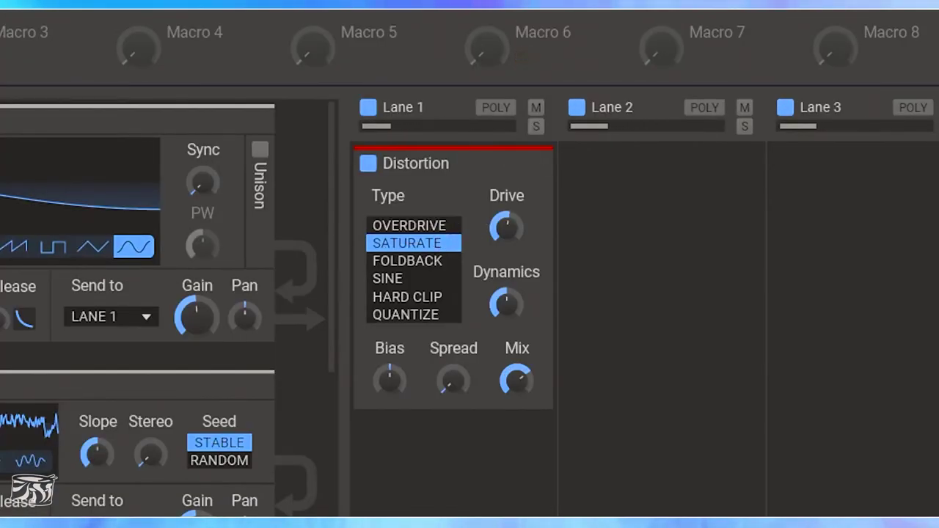
# - Add a Compressor after the Distortion in Lane 1, lowering its threshold and raising its ratio
pyautogui.click(565, 213)
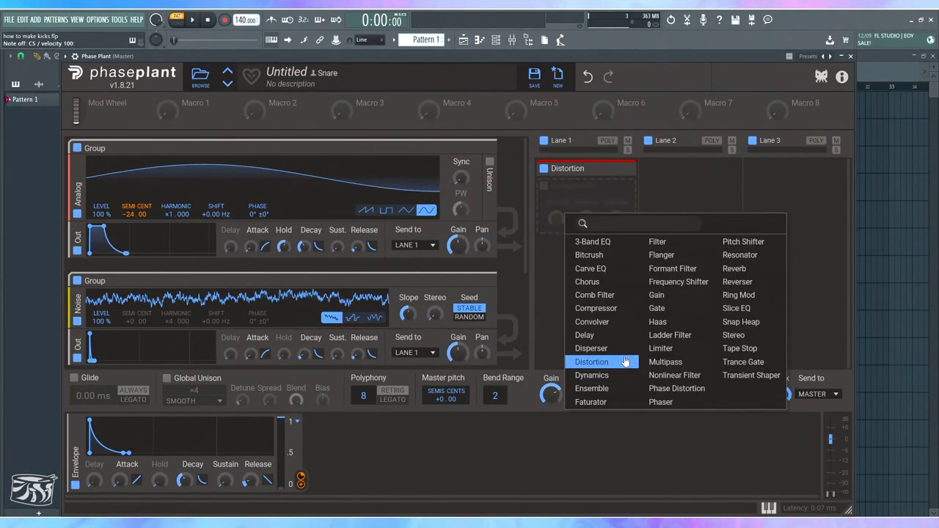
pyautogui.click(595, 308)
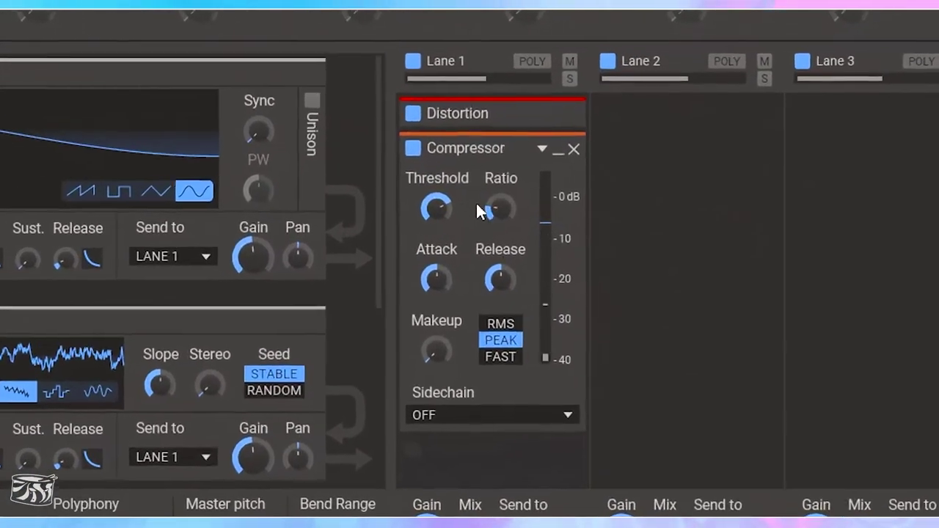
pyautogui.moveTo(556, 219); pyautogui.dragTo(556, 219)
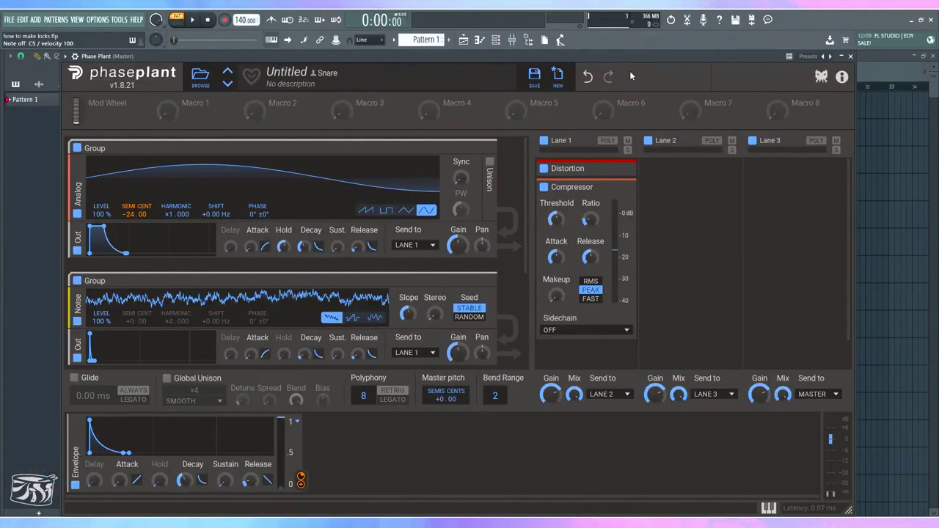
pyautogui.moveTo(590, 219)
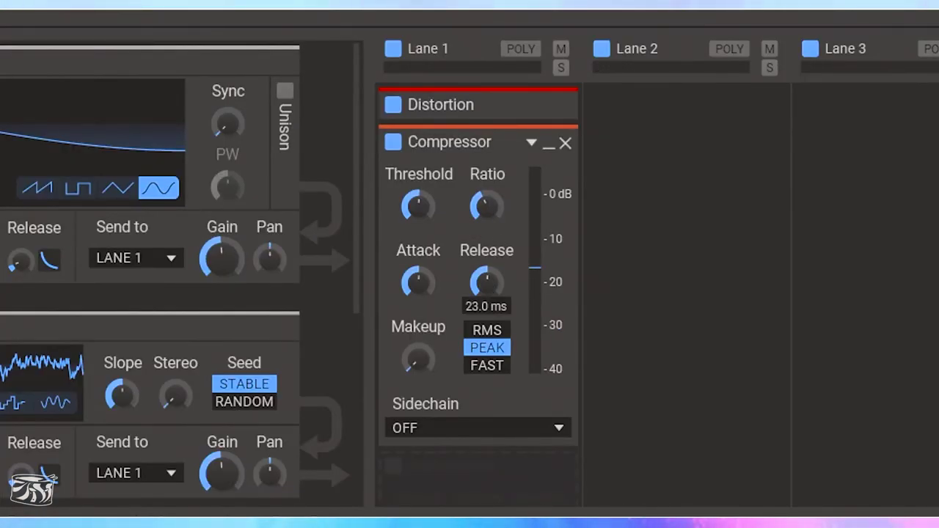
# - Shorten the Compressor's release and attack below 23 ms and raise its makeup gain
pyautogui.moveTo(486, 282); pyautogui.dragTo(486, 315)
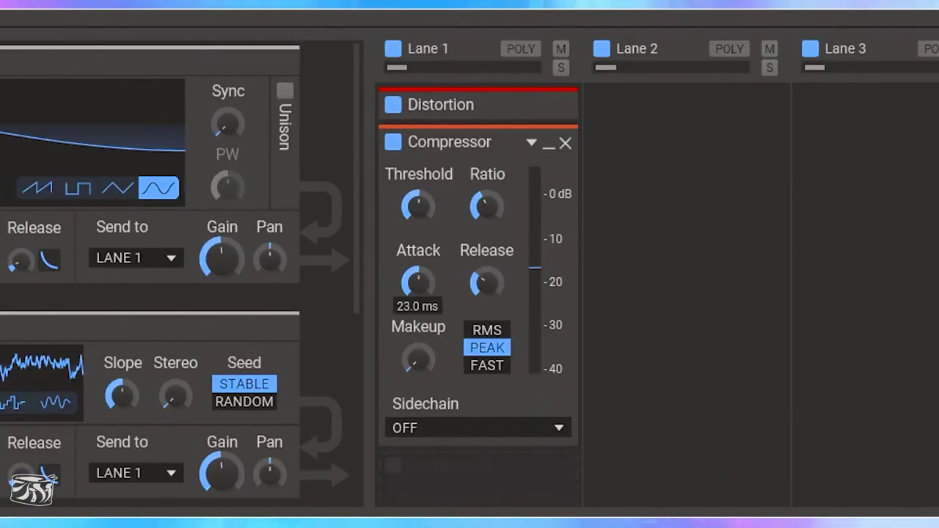
pyautogui.moveTo(417, 282)
pyautogui.mouseDown()
pyautogui.moveTo(417, 272)
pyautogui.moveTo(418, 291)
pyautogui.mouseUp()
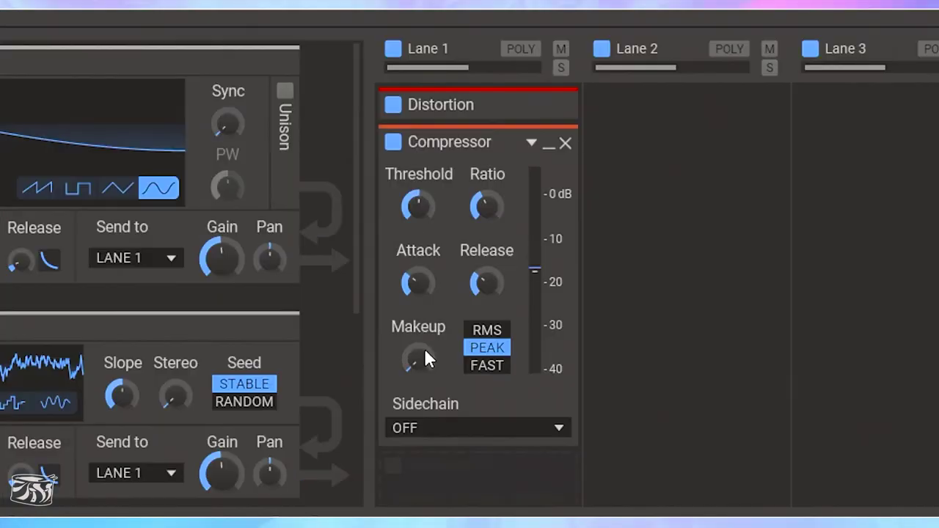
pyautogui.moveTo(425, 352); pyautogui.dragTo(426, 308)
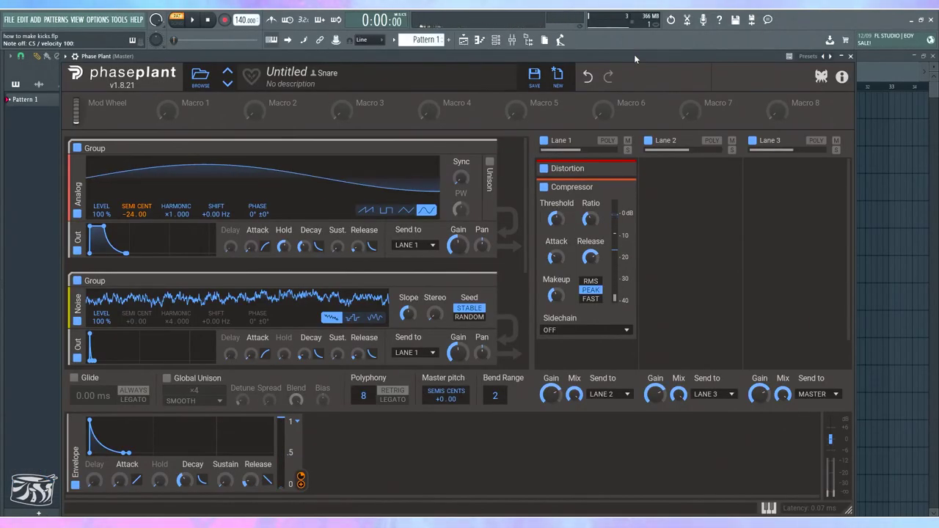
# - Try longer and very short Compressor release times while auditioning the kick
pyautogui.moveTo(594, 261); pyautogui.dragTo(593, 305)
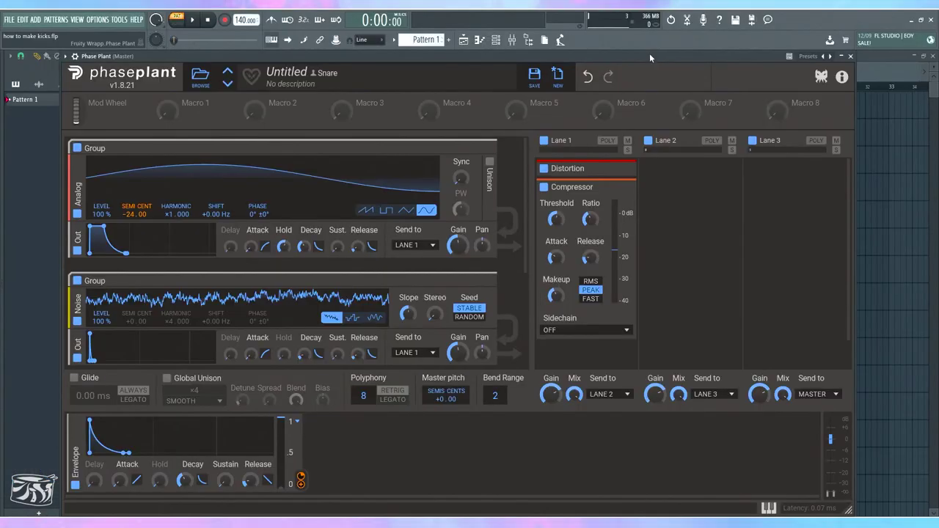
pyautogui.moveTo(487, 284); pyautogui.dragTo(487, 320)
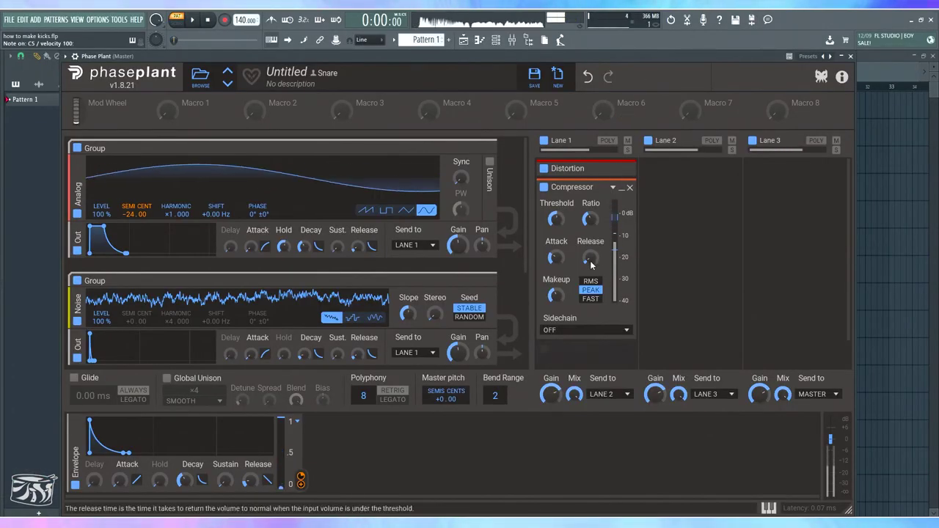
pyautogui.moveTo(486, 284); pyautogui.dragTo(487, 238)
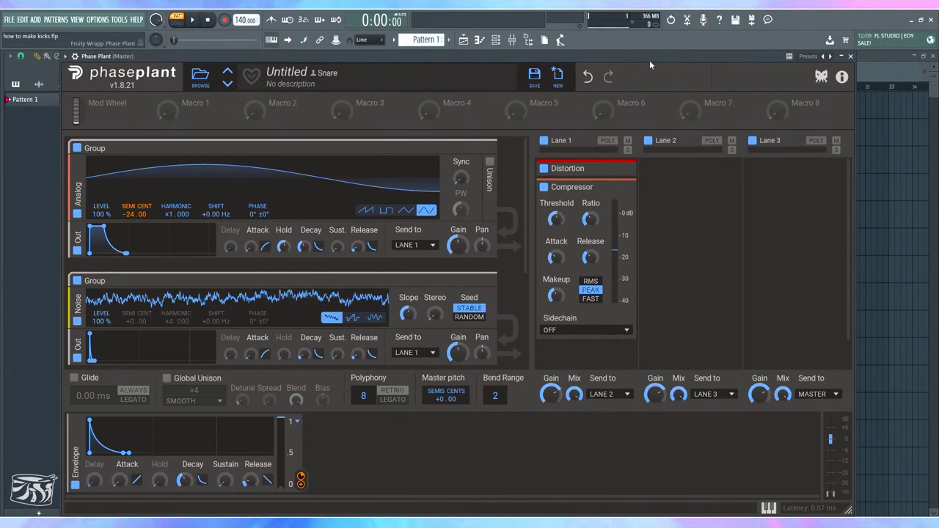
pyautogui.press('z')
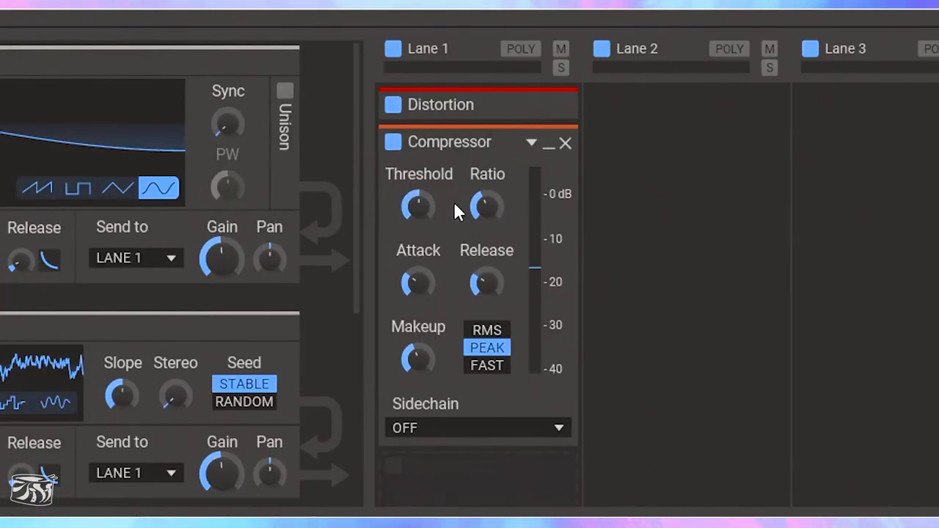
pyautogui.click(482, 210)
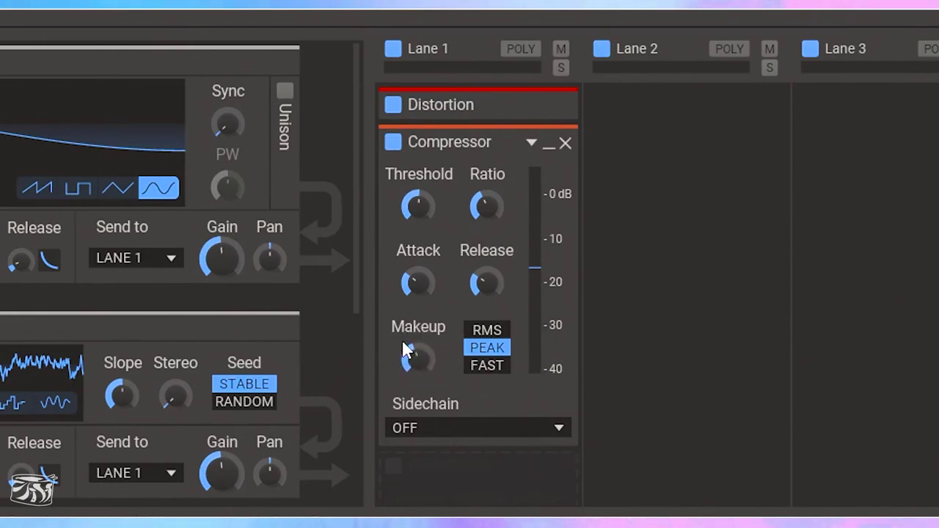
# - Collapse the Compressor and add a second Distortion after it, using Overdrive with reduced drive and a 63% mix
pyautogui.click(549, 147)
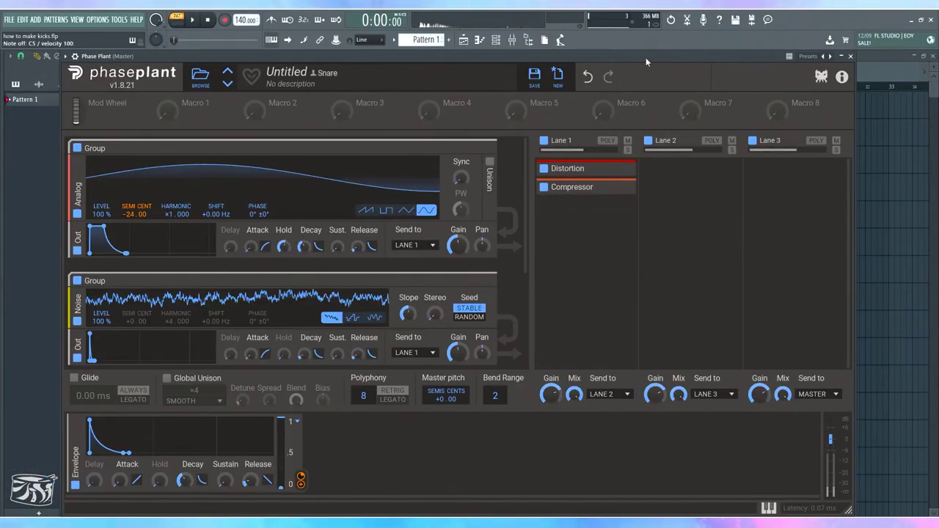
pyautogui.click(562, 233)
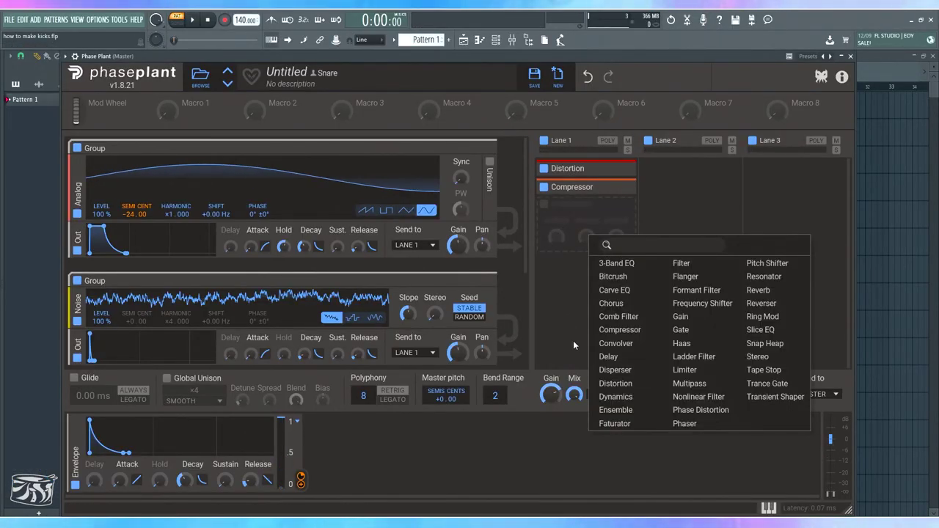
pyautogui.click(604, 384)
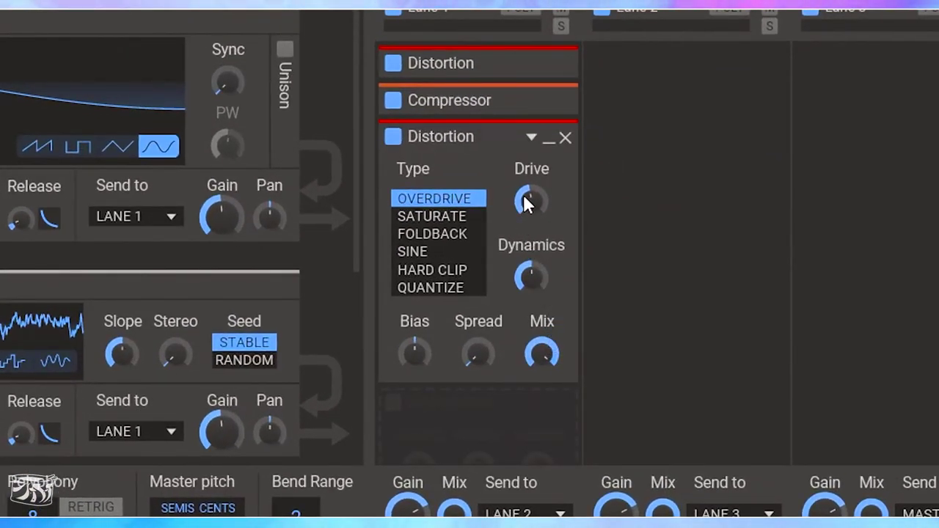
pyautogui.moveTo(541, 355); pyautogui.dragTo(541, 369)
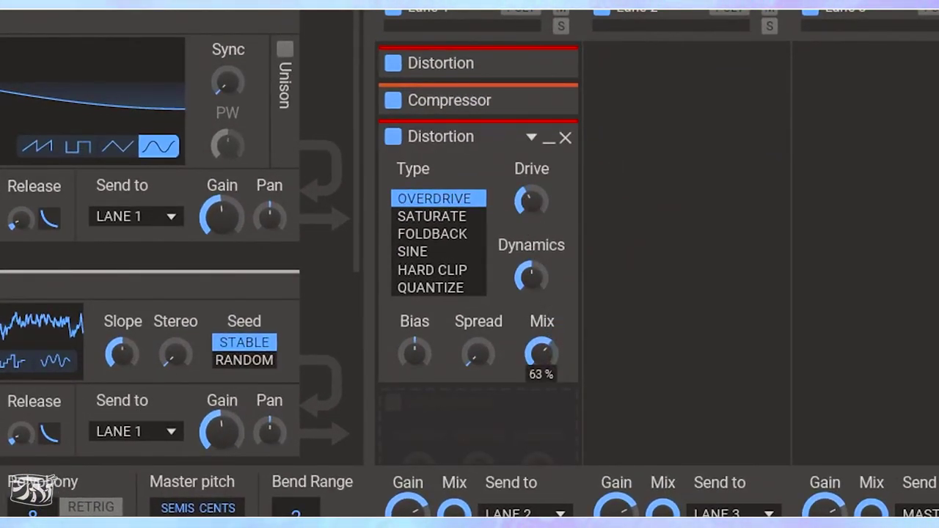
# - Add a Transient Shaper after the second Distortion, raise its attack to about 36%, increase its speed, and collapse it
pyautogui.click(582, 236)
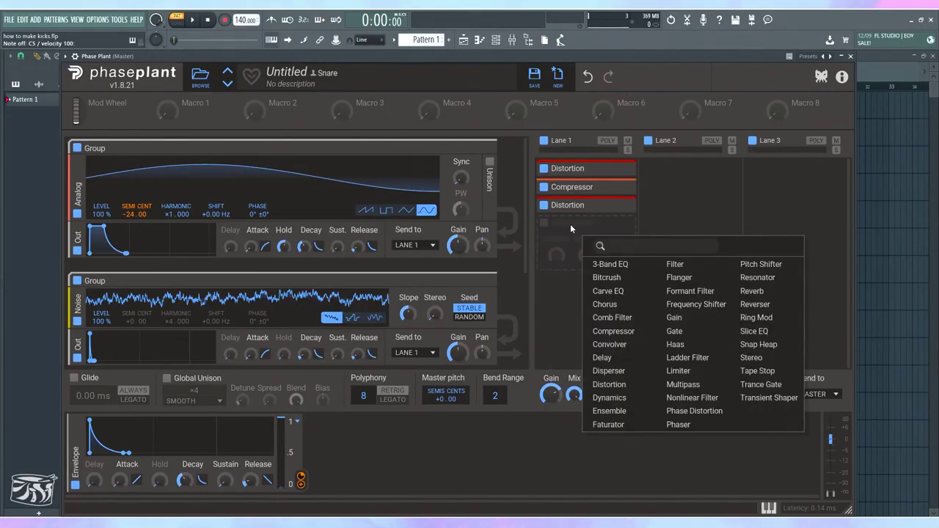
pyautogui.click(747, 402)
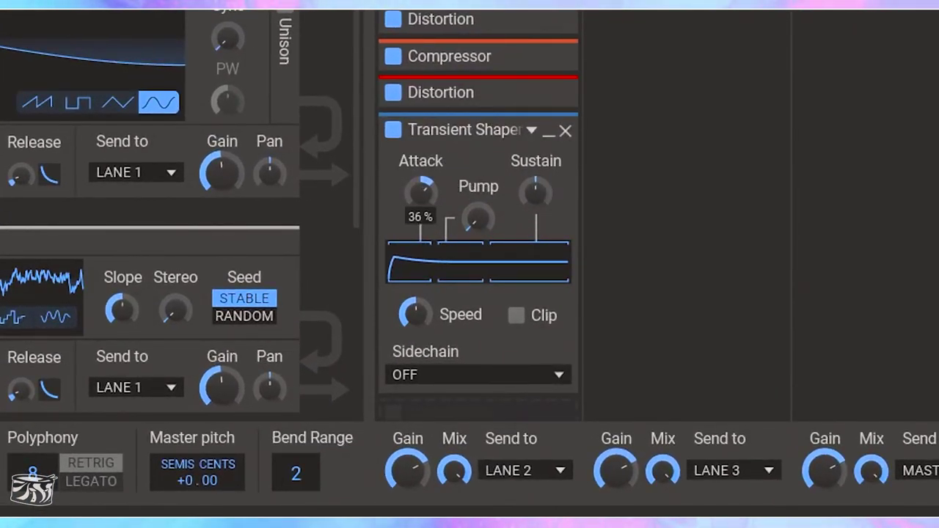
pyautogui.moveTo(414, 314); pyautogui.dragTo(415, 290)
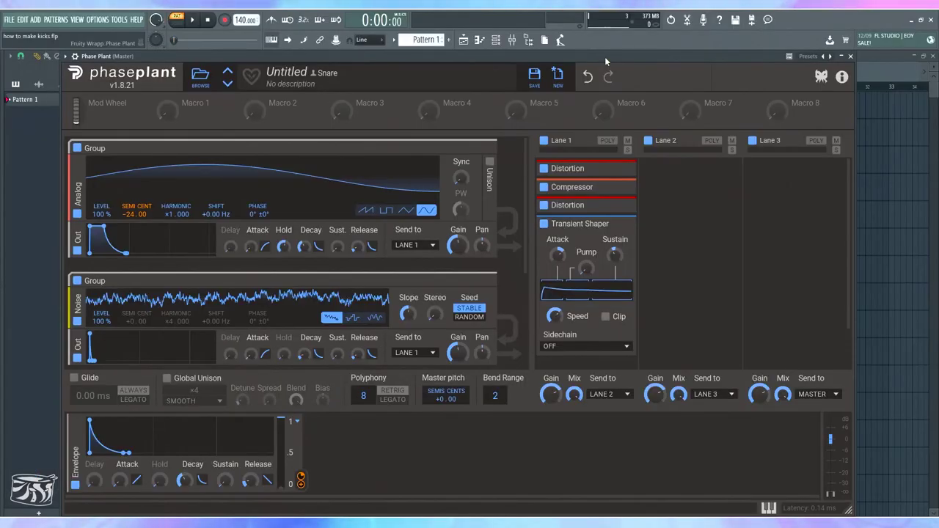
pyautogui.click(622, 224)
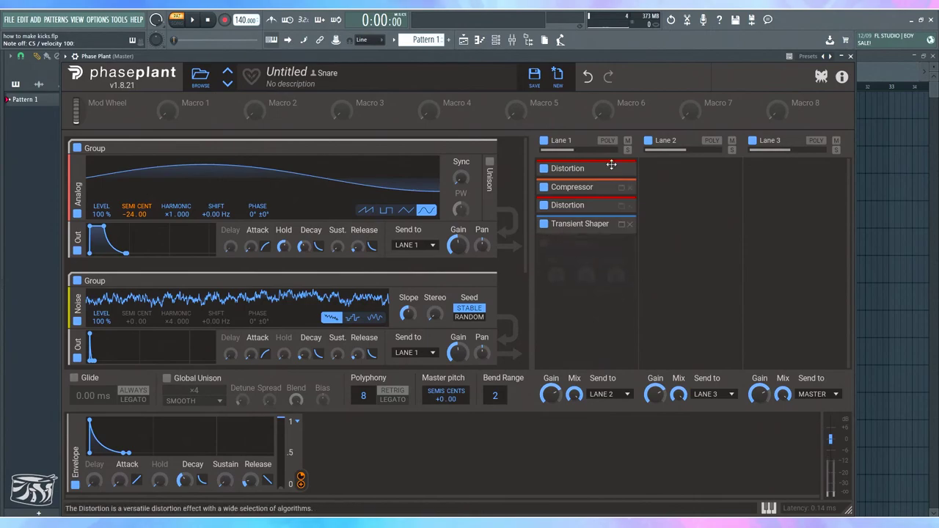
# - Add a third Distortion set to Hard Clip with reduced drive, checking the master level in the mixer
pyautogui.click(511, 41)
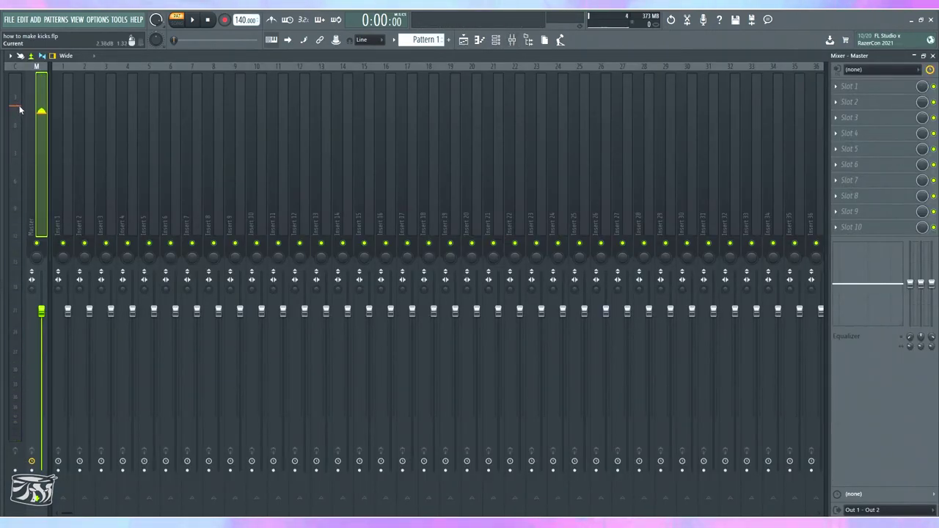
pyautogui.click(933, 56)
pyautogui.click(585, 256)
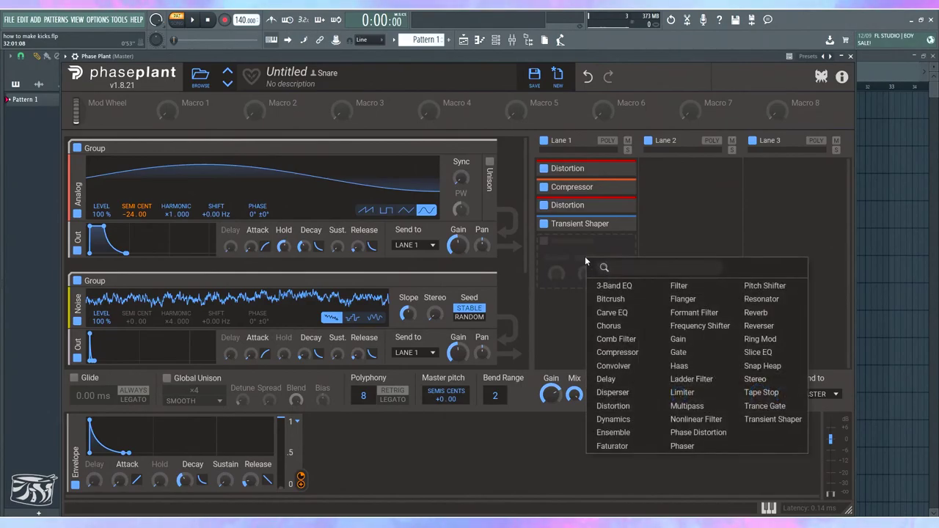
pyautogui.click(610, 406)
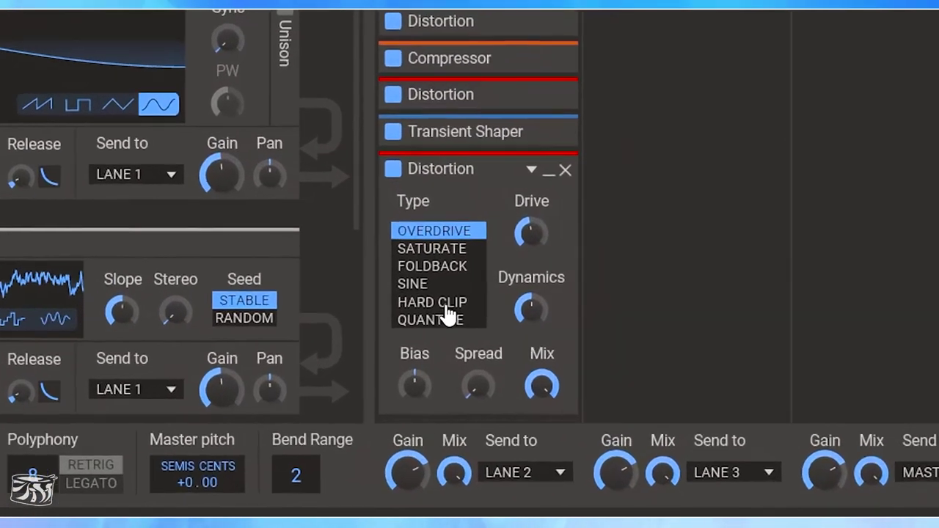
pyautogui.click(446, 307)
pyautogui.scroll(-1, 540, 176)
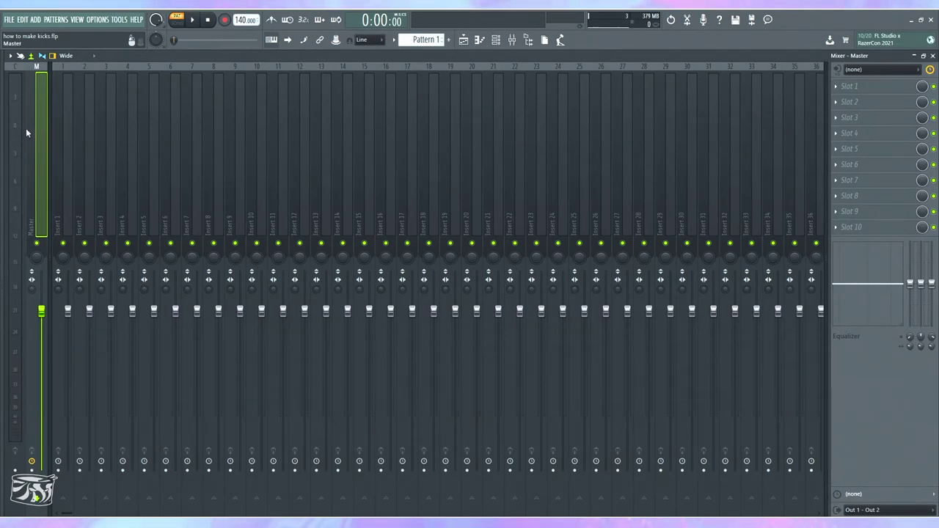
pyautogui.click(932, 56)
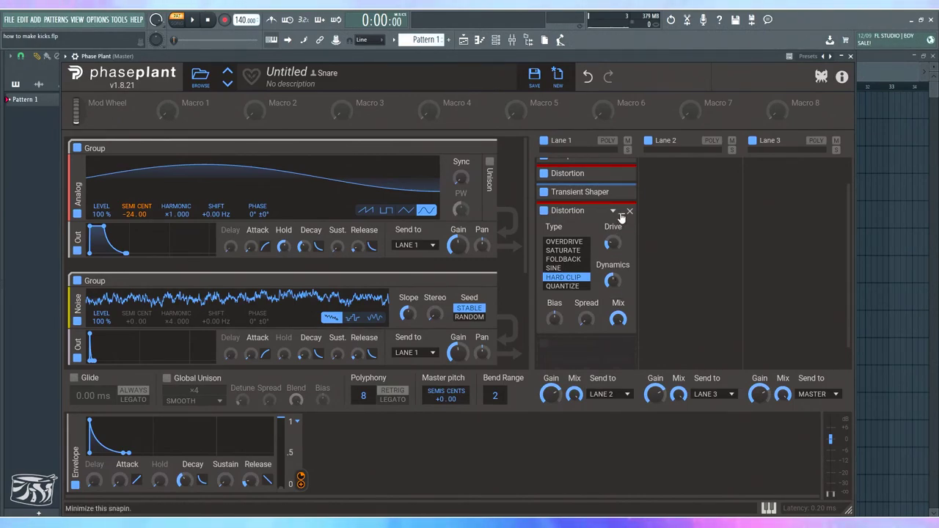
pyautogui.click(621, 214)
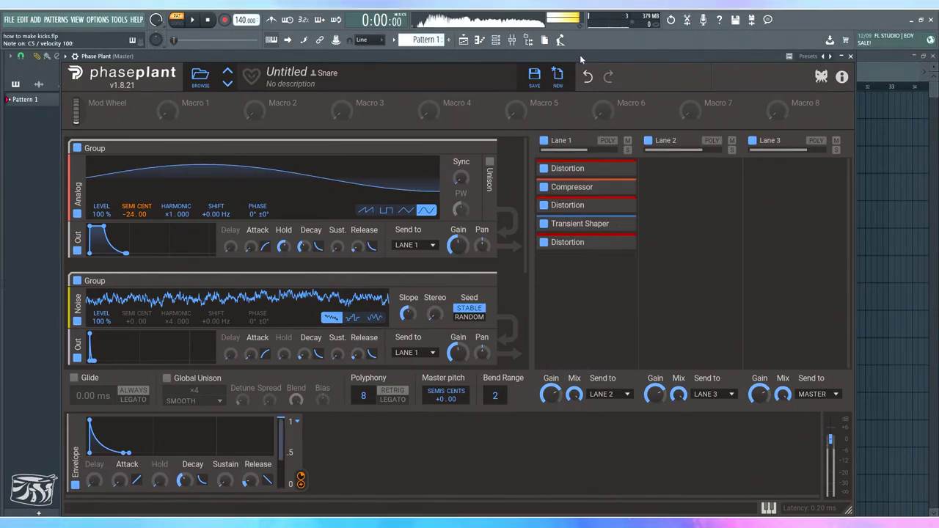
# - Add a Snap Heap effect at the end of the Lane 1 chain
pyautogui.click(589, 273)
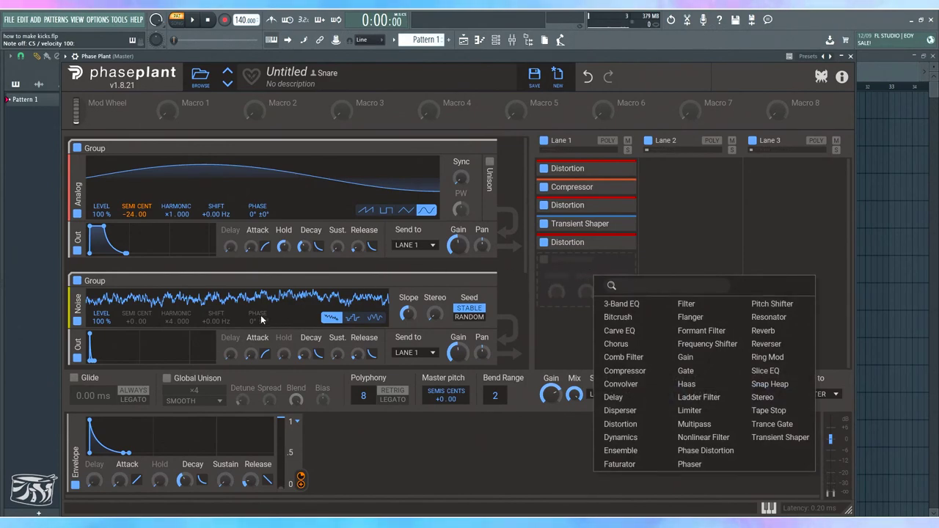
pyautogui.click(784, 391)
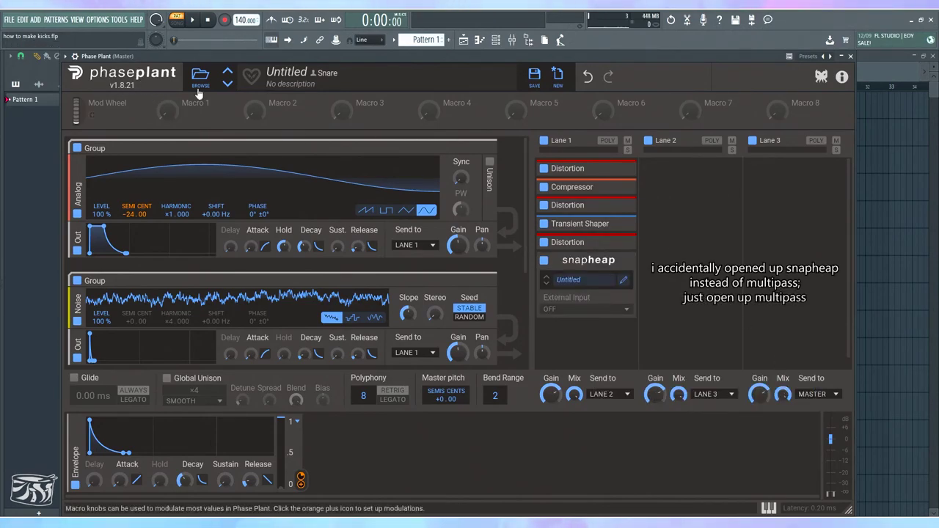
# - Use Multipass instead of Snap Heap at the end of Lane 1 and load its factory Dynamics preset N.O.T.T
pyautogui.click(623, 280)
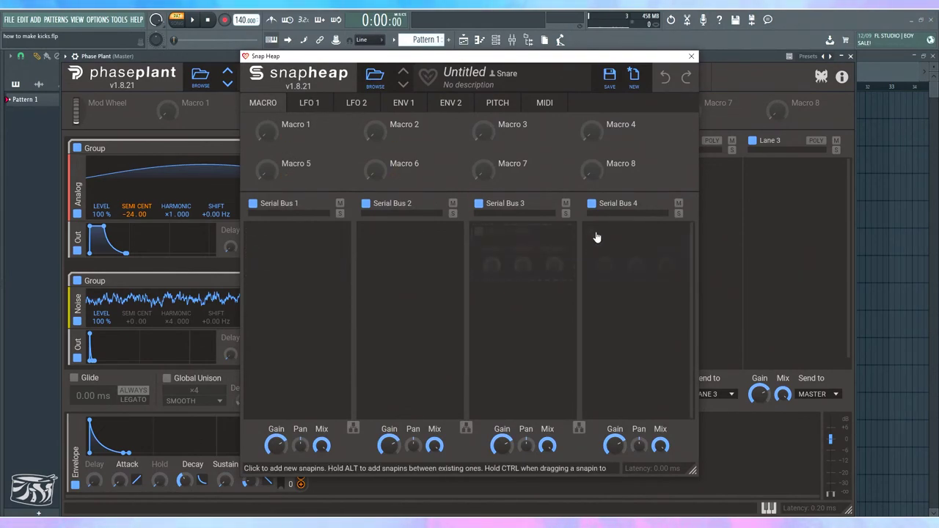
pyautogui.click(374, 75)
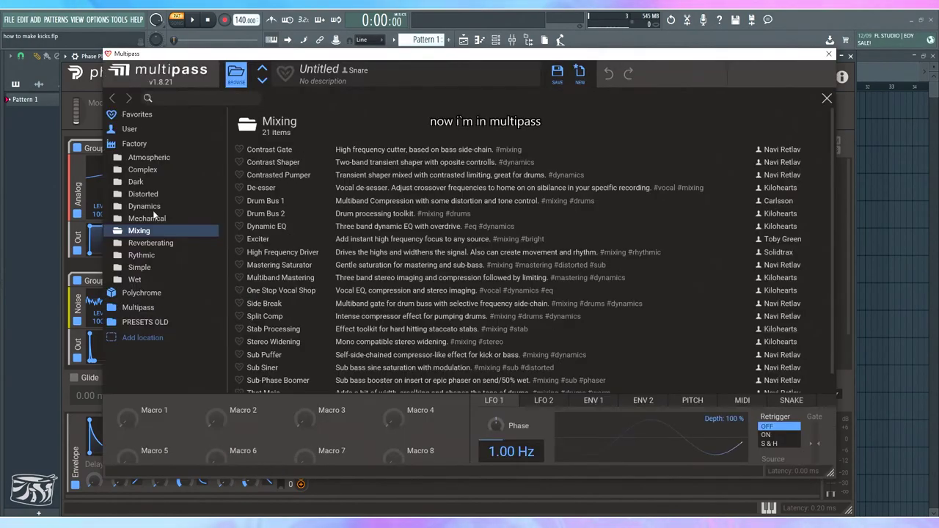
pyautogui.click(146, 206)
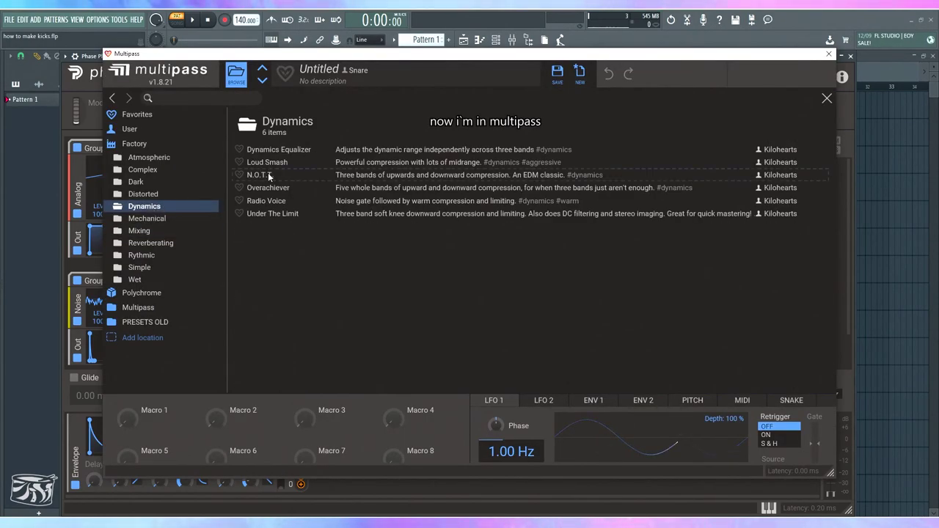
pyautogui.click(268, 174)
pyautogui.click(827, 99)
pyautogui.click(829, 54)
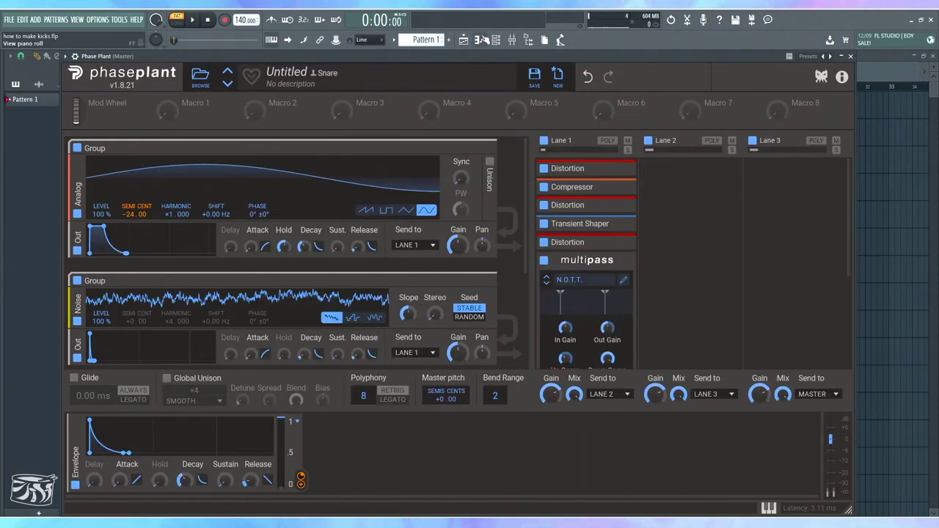
# - Raise the lower crossover of Multipass slightly, set its mix to about 52%, and collapse it, checking the level in the mixer
pyautogui.scroll(-2, 692, 297)
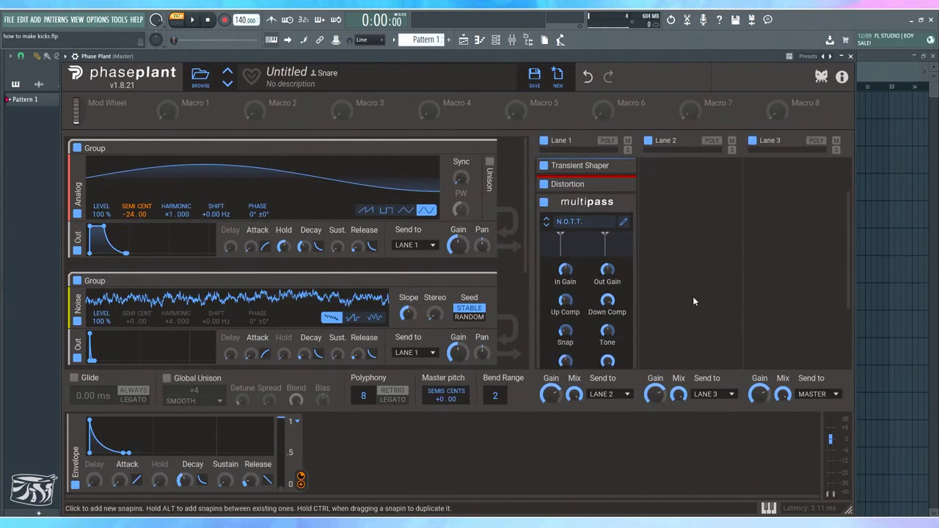
pyautogui.scroll(-5, 518, 262)
pyautogui.moveTo(562, 245); pyautogui.dragTo(575, 247)
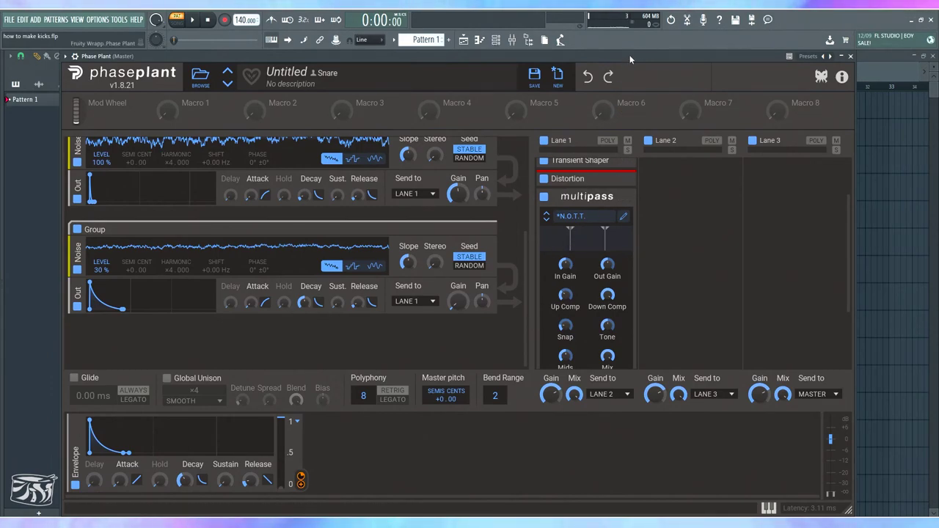
pyautogui.scroll(-2, 607, 297)
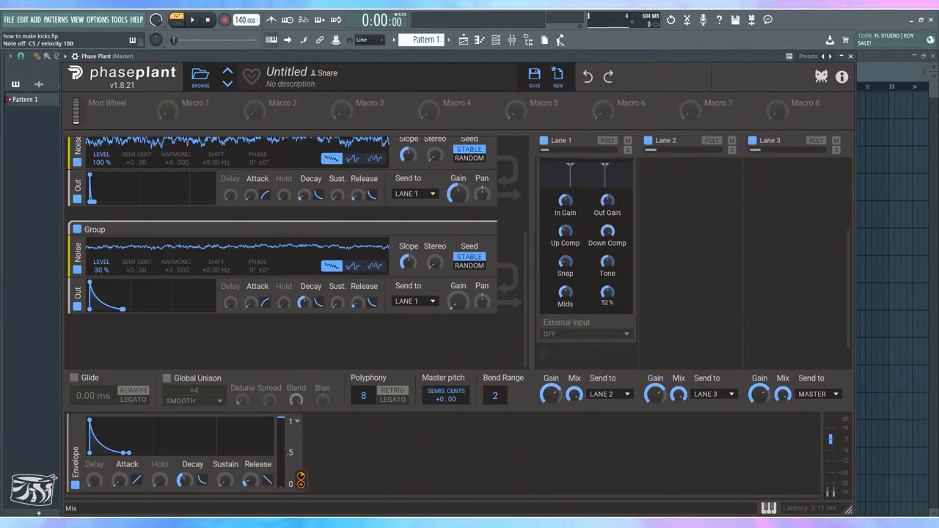
pyautogui.doubleClick(579, 293)
pyautogui.click(579, 294)
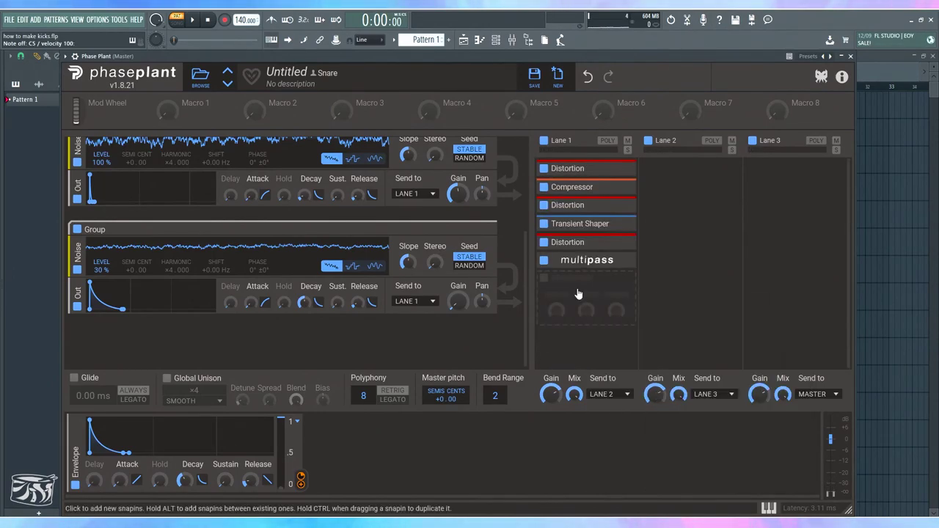
pyautogui.click(513, 41)
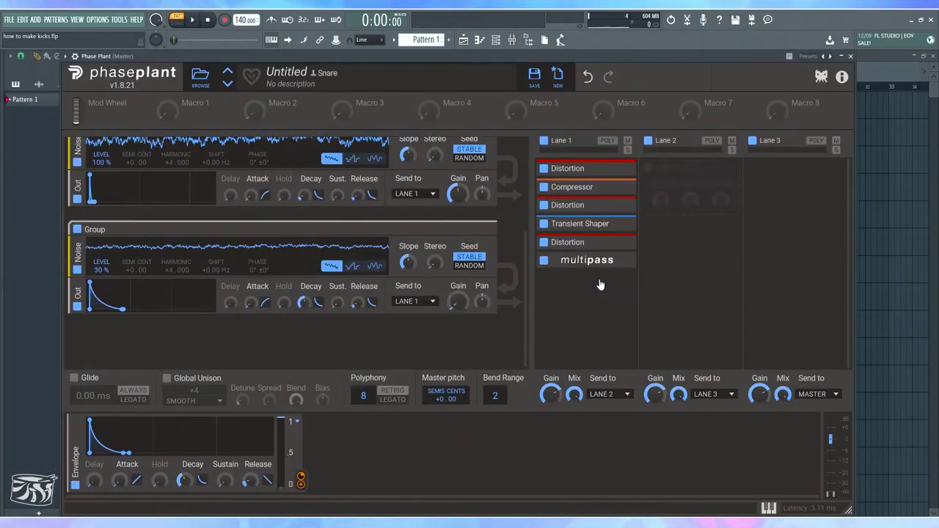
# - Duplicate the pitch envelope, lengthen the copy's decay, and assign it to the Analog oscillator's semitone pitch at about +2
pyautogui.scroll(4, 524, 271)
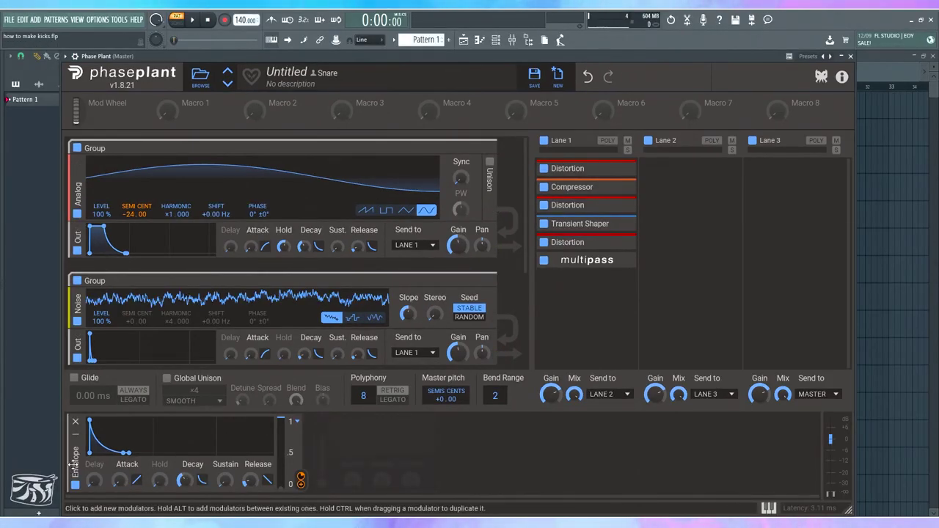
pyautogui.moveTo(75, 464); pyautogui.dragTo(348, 475)
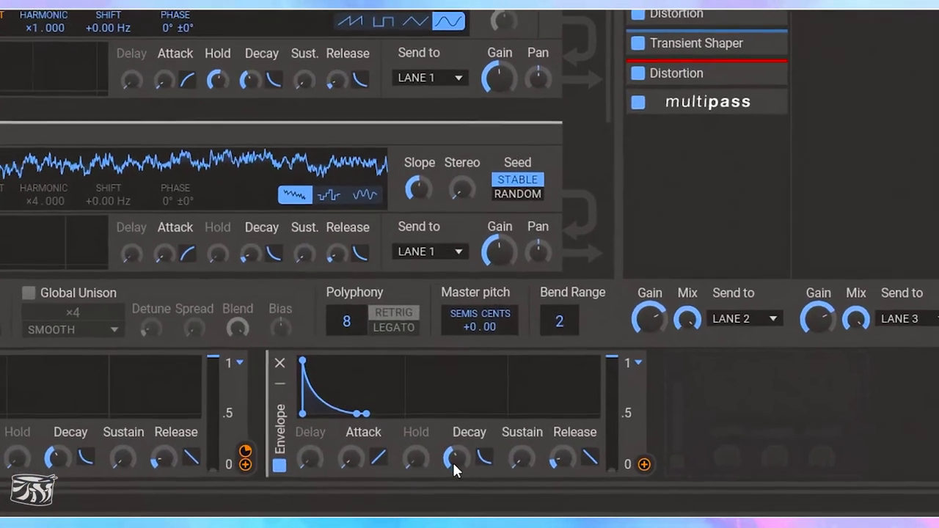
pyautogui.moveTo(454, 463); pyautogui.dragTo(472, 421)
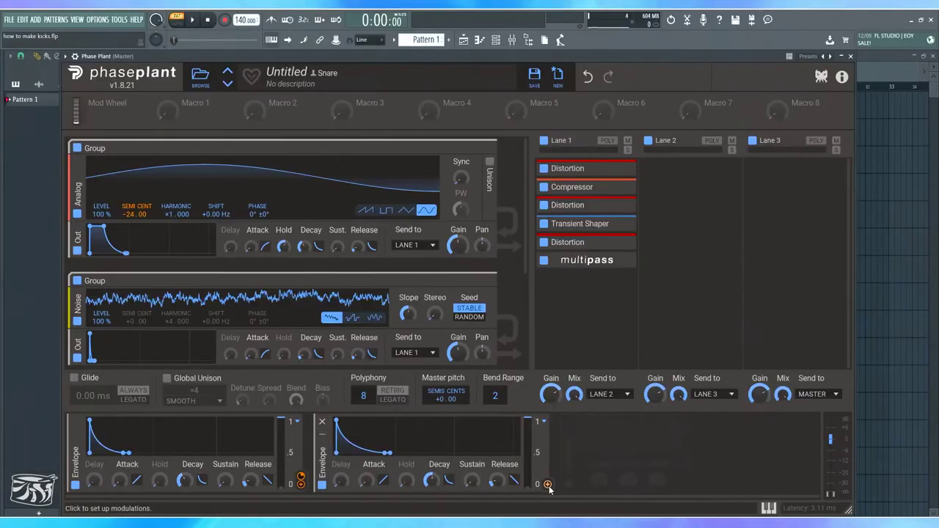
pyautogui.click(705, 452)
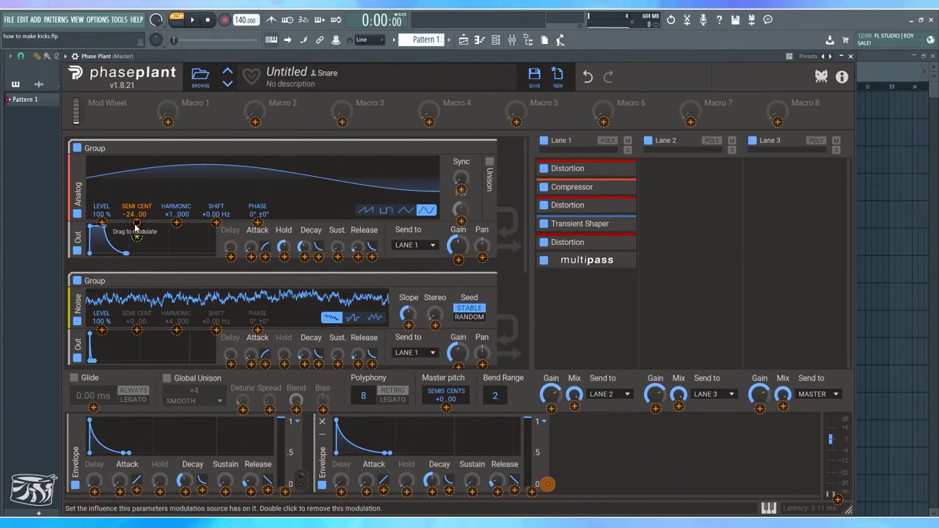
pyautogui.moveTo(136, 233); pyautogui.dragTo(137, 234)
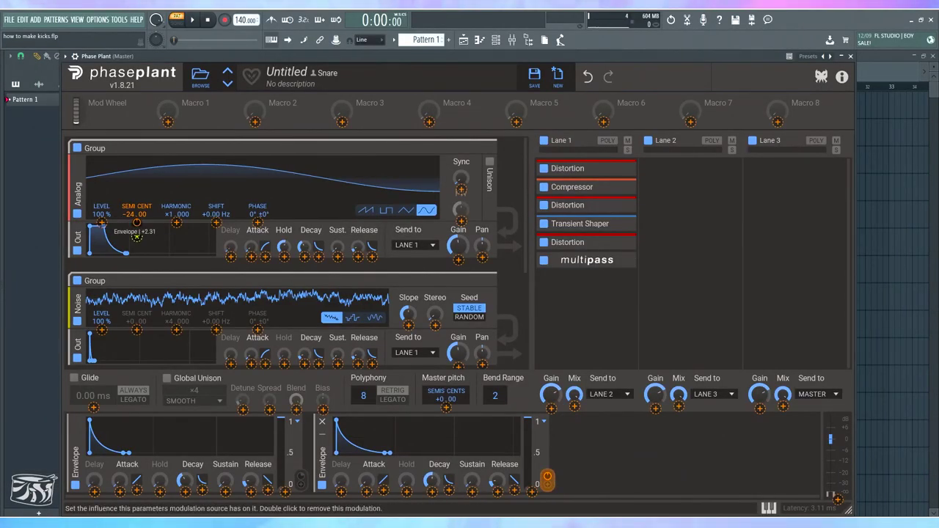
pyautogui.click(317, 56)
# - Audition the kick with the second envelope bypassed and enabled to compare the pitch movement
pyautogui.press('z')
pyautogui.press('z')
pyautogui.press('z')
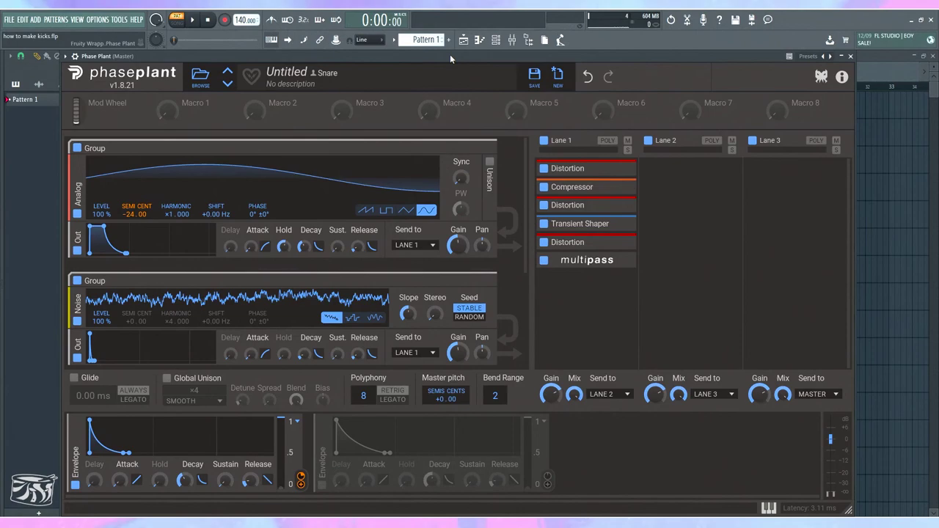
pyautogui.press('z')
pyautogui.click(322, 484)
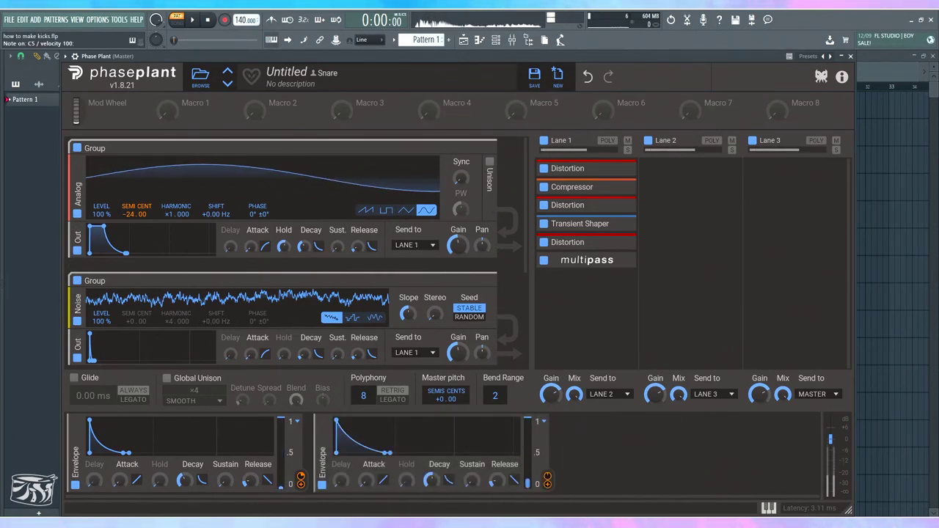
pyautogui.moveTo(525, 220); pyautogui.dragTo(531, 186)
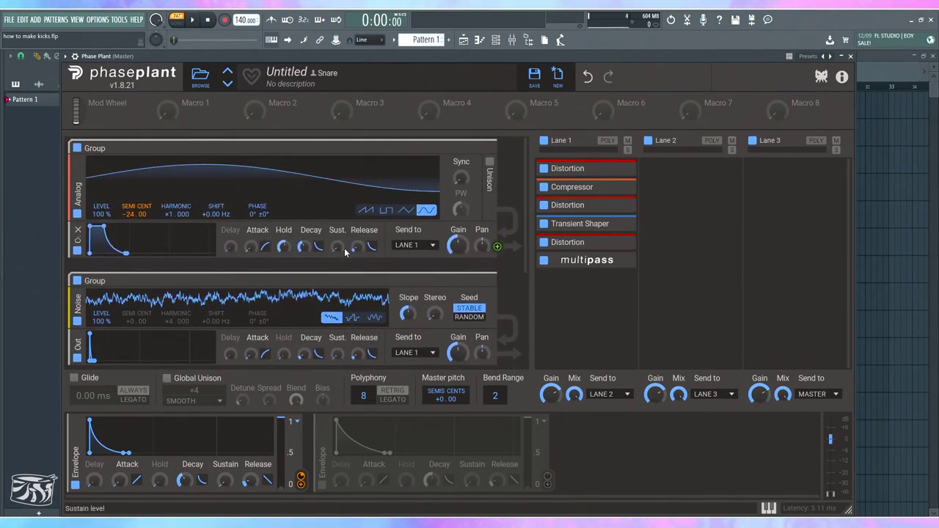
pyautogui.click(321, 485)
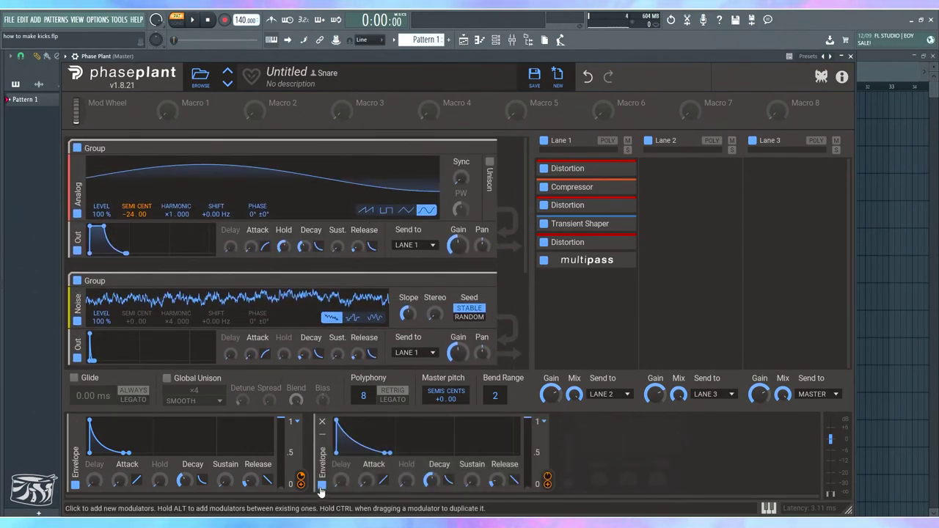
# - Try shorter decays on the first and second envelopes, and undo the envelope changes
pyautogui.moveTo(181, 486); pyautogui.dragTo(180, 500)
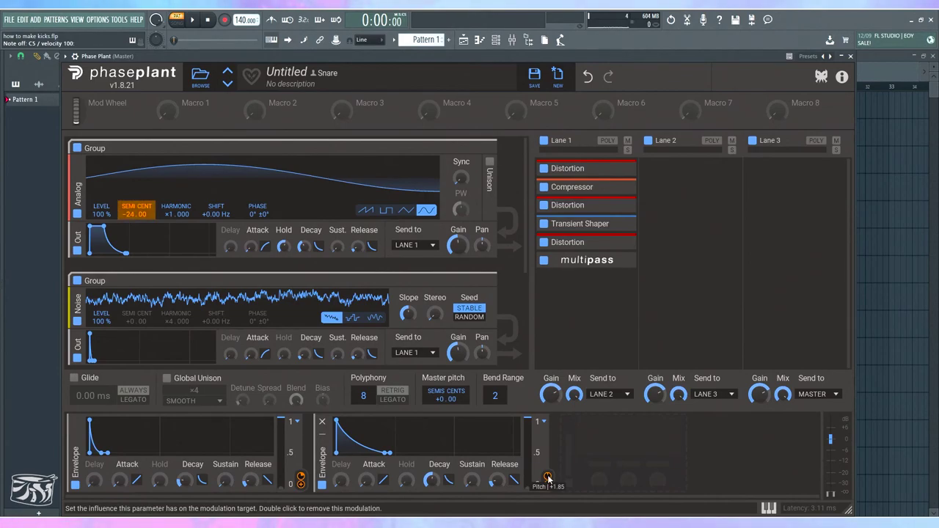
pyautogui.moveTo(431, 481); pyautogui.dragTo(432, 474)
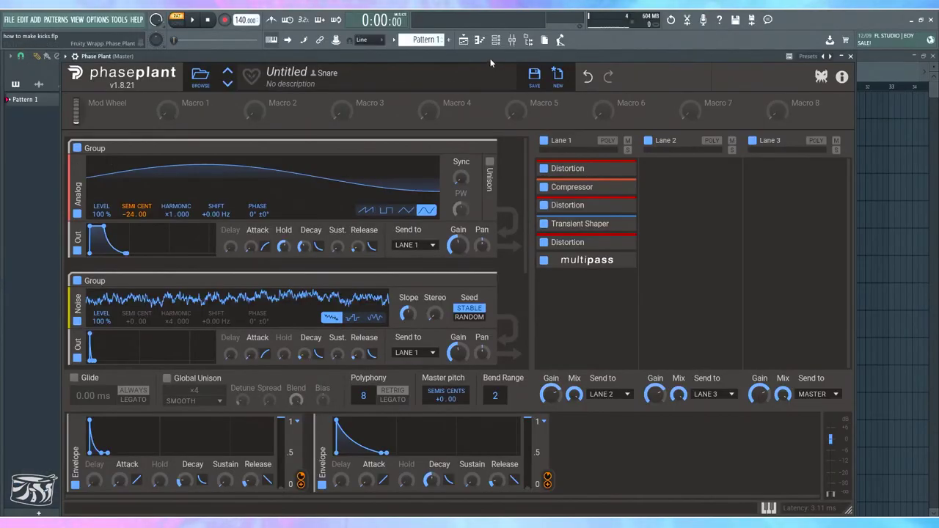
pyautogui.click(587, 79)
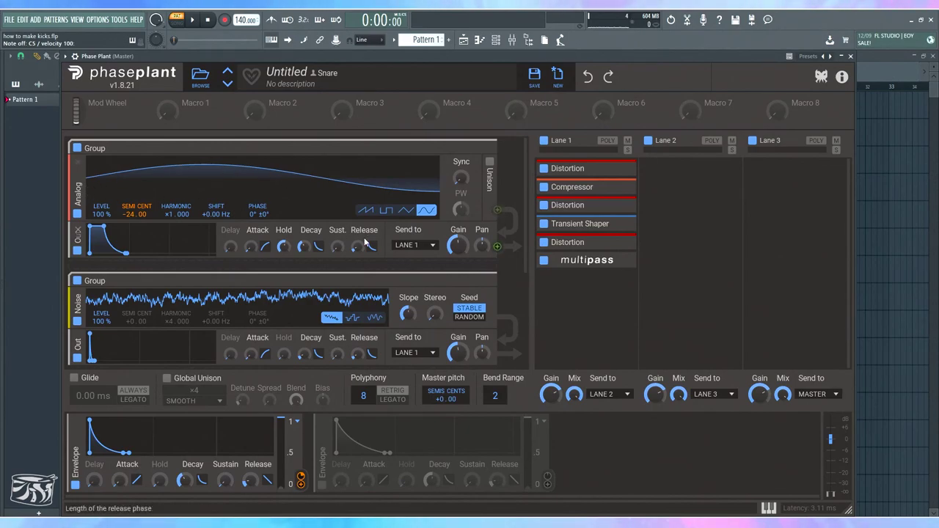
# - Try the triangle, saw and square waveforms on the Analog oscillator and return it to sine
pyautogui.click(406, 210)
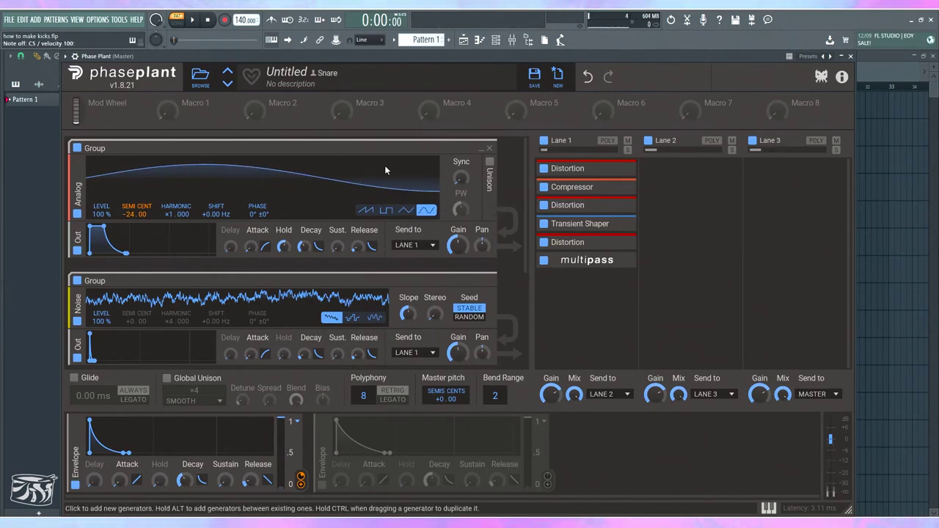
pyautogui.click(365, 210)
pyautogui.click(385, 211)
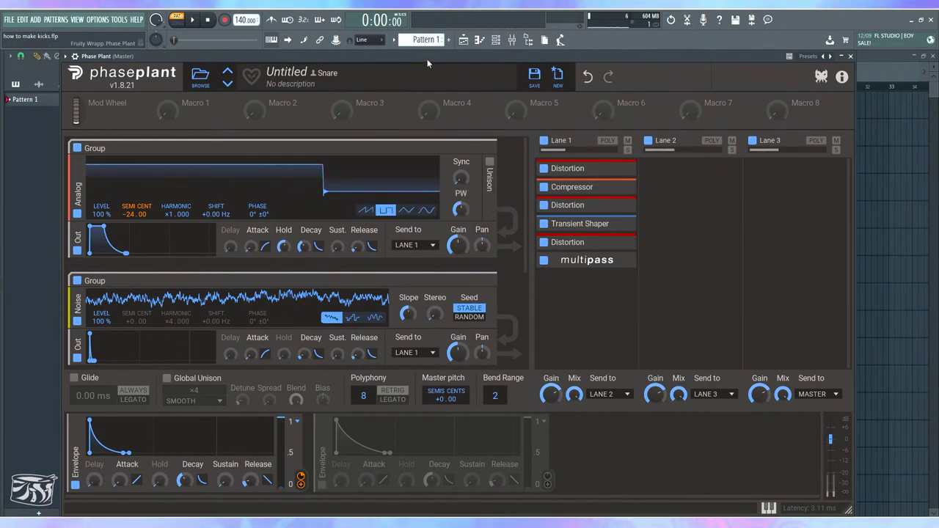
pyautogui.click(426, 210)
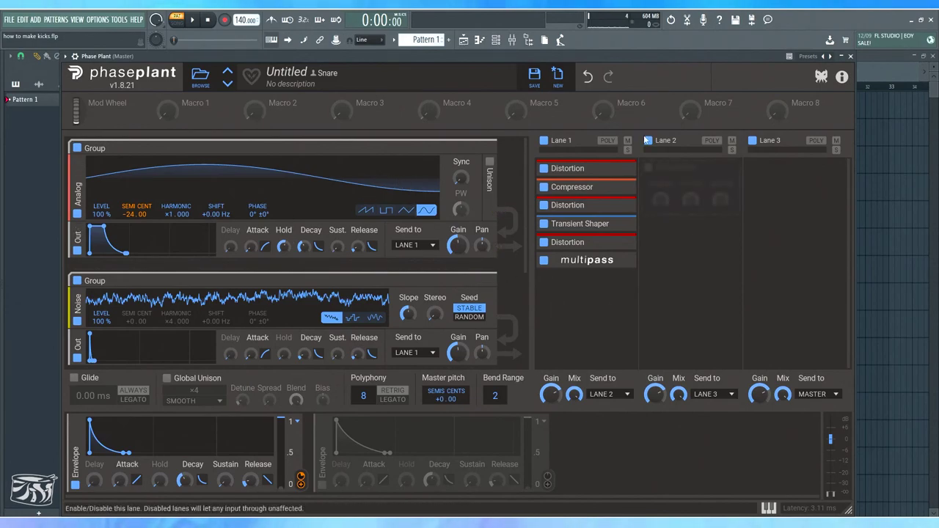
pyautogui.click(565, 296)
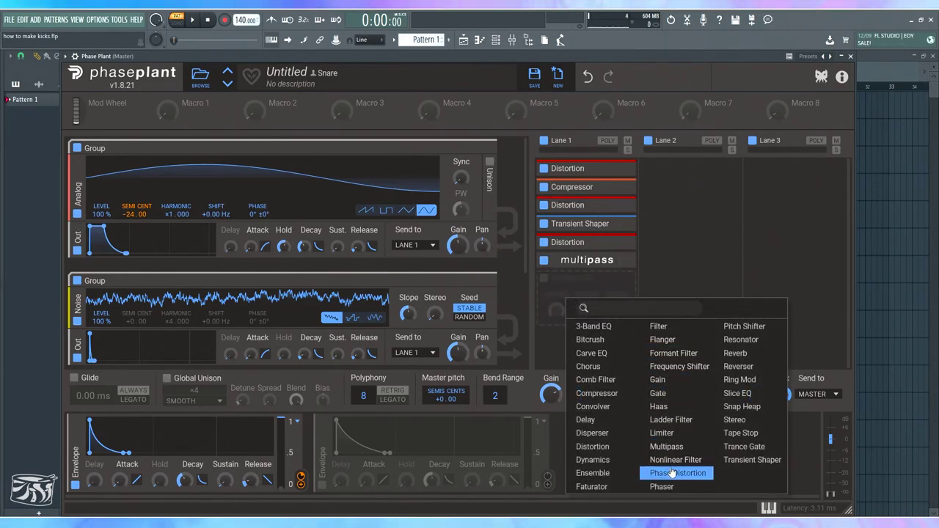
pyautogui.click(705, 253)
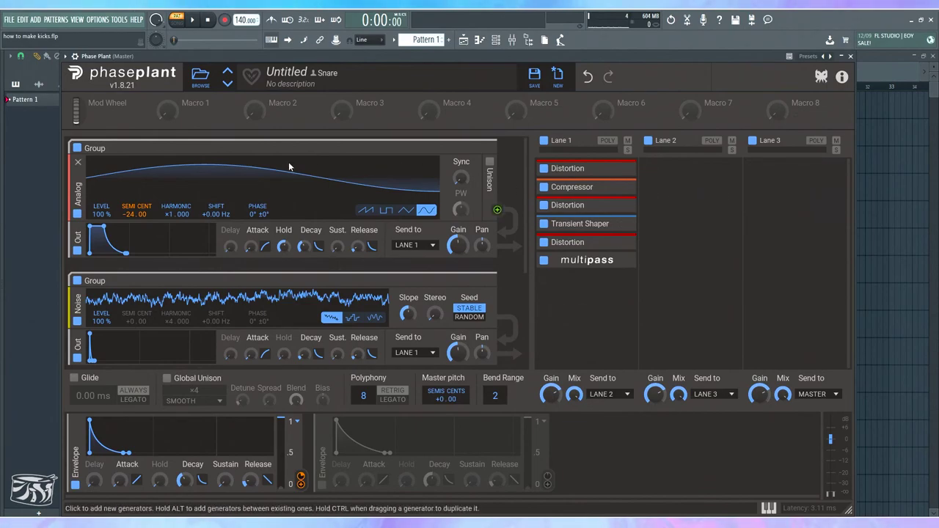
pyautogui.scroll(-3, 169, 287)
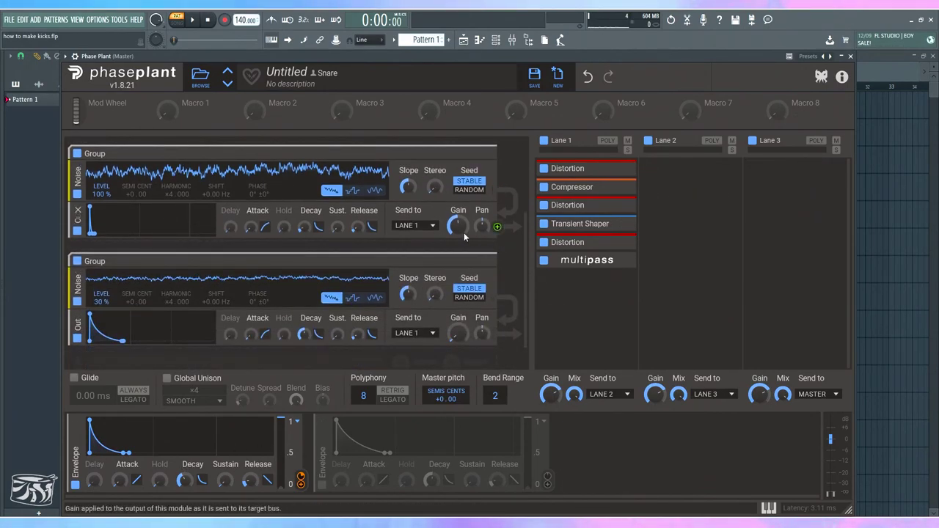
pyautogui.scroll(3, 210, 147)
pyautogui.scroll(-3, 184, 319)
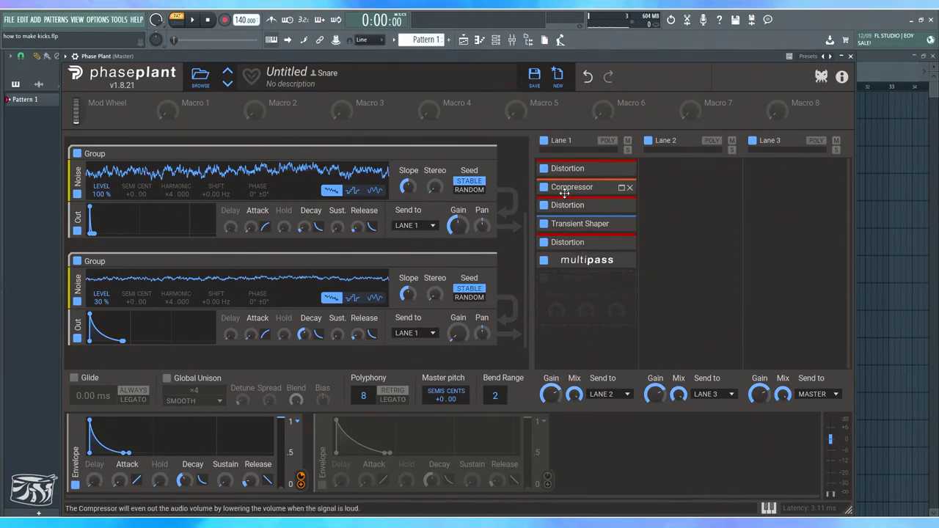
# - Route the Phase Plant channel to mixer insert 1 and close the plugin window
pyautogui.click(851, 56)
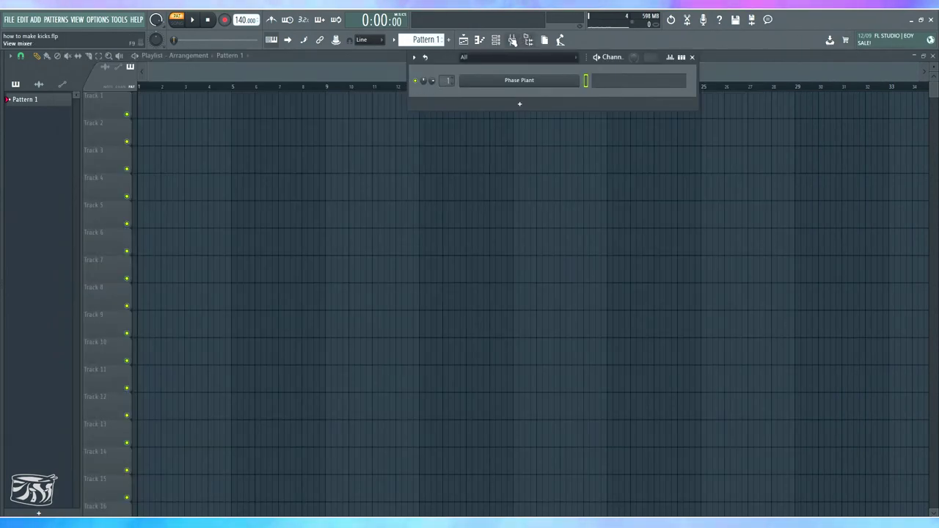
pyautogui.click(522, 82)
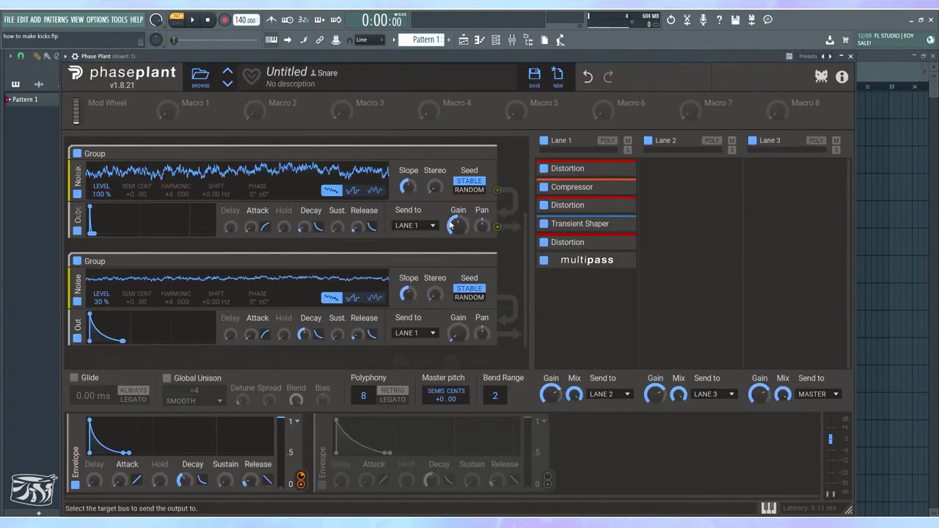
pyautogui.click(852, 58)
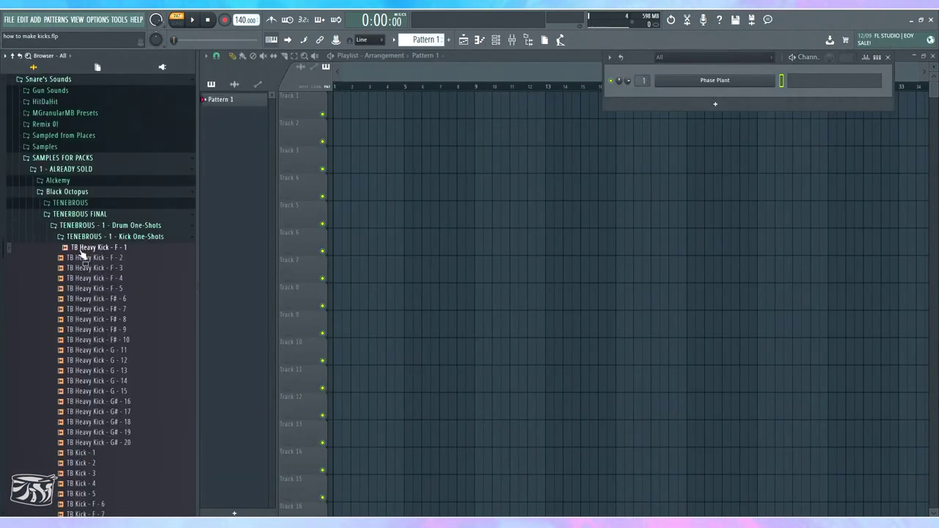
# - Place the TB Heavy Kick - F - 1 sample on playlist Track 1 at bar 3
pyautogui.click(85, 248)
pyautogui.moveTo(85, 254); pyautogui.dragTo(187, 106)
pyautogui.scroll(5, 189, 88)
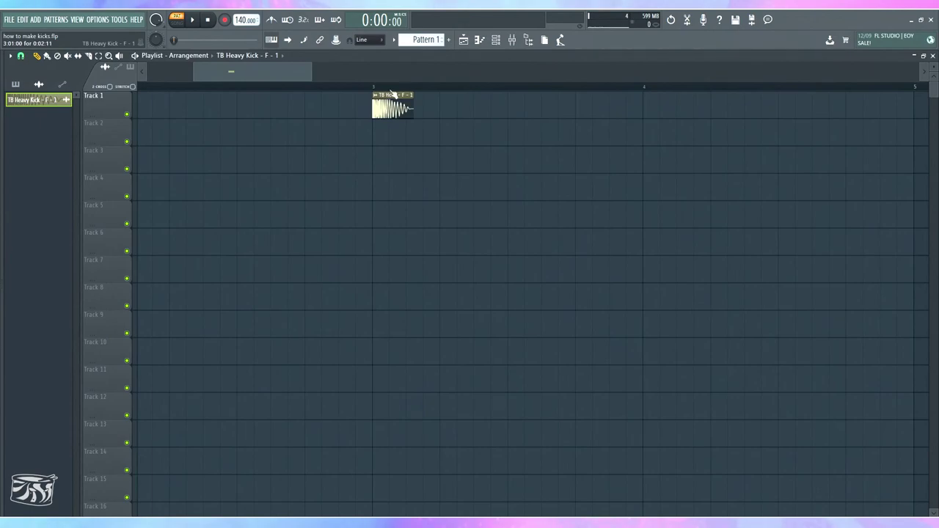
# - Place TB Heavy Kick F-2 and G-11, Kick 1 and G-19, and Short Kick F-1 on Tracks 2 to 6 at bar 3
pyautogui.moveTo(72, 212)
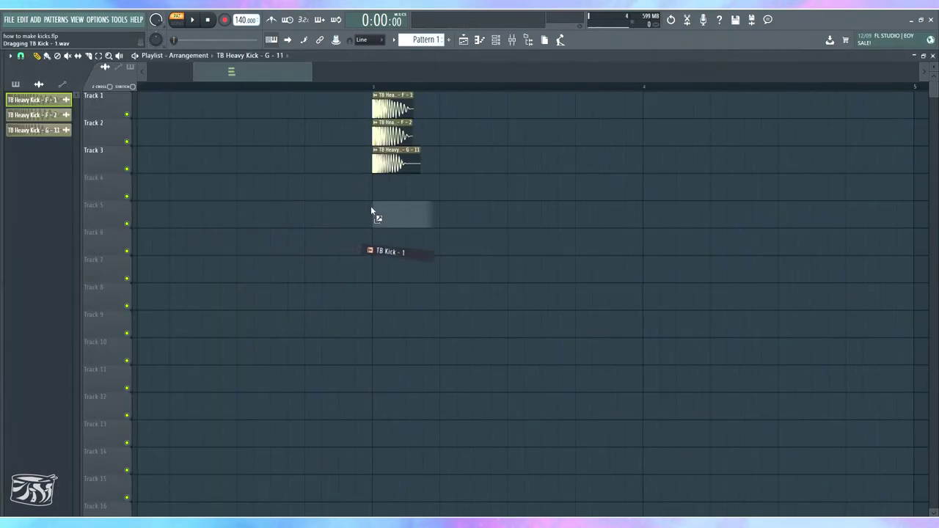
pyautogui.moveTo(371, 206); pyautogui.dragTo(378, 187)
pyautogui.moveTo(17, 345)
pyautogui.moveTo(83, 398); pyautogui.dragTo(377, 220)
pyautogui.moveTo(80, 414); pyautogui.dragTo(369, 246)
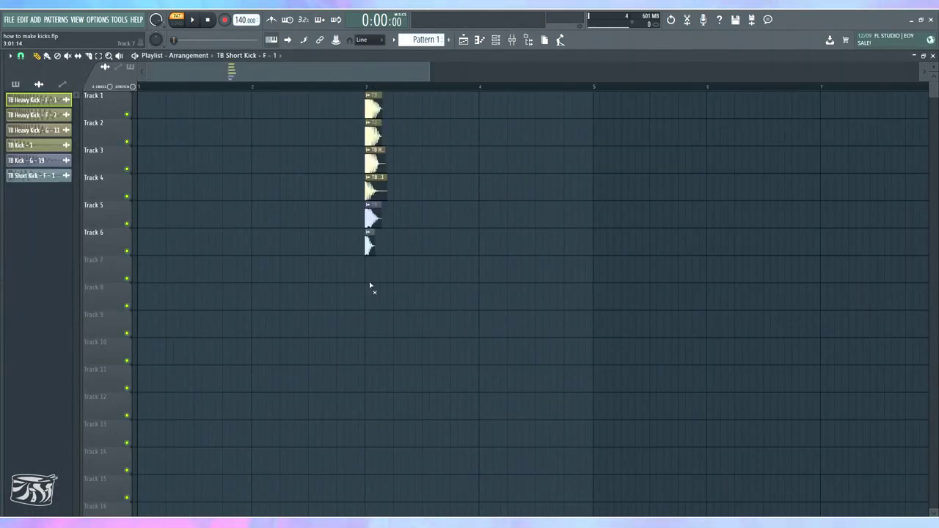
# - Show the mixer and load Fruity WaveShaper into slot 1 of Insert 1
pyautogui.press('F6')
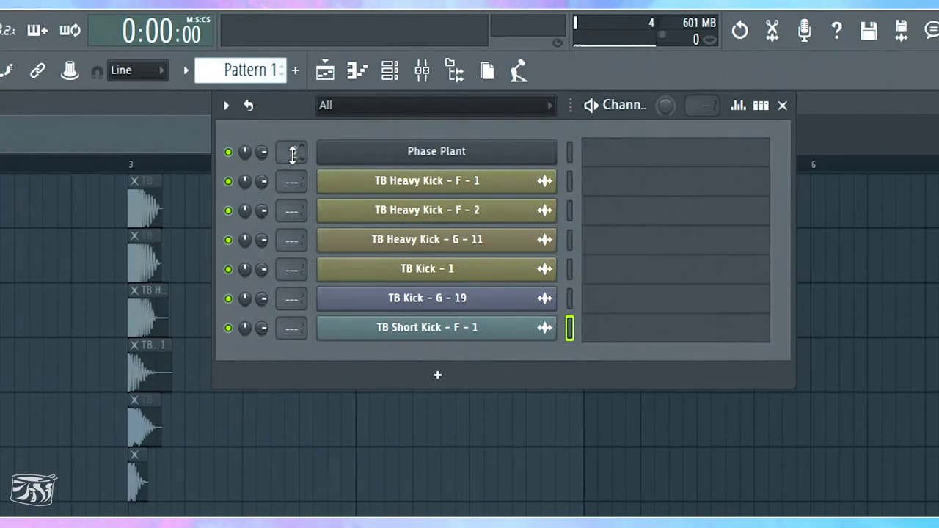
pyautogui.click(424, 71)
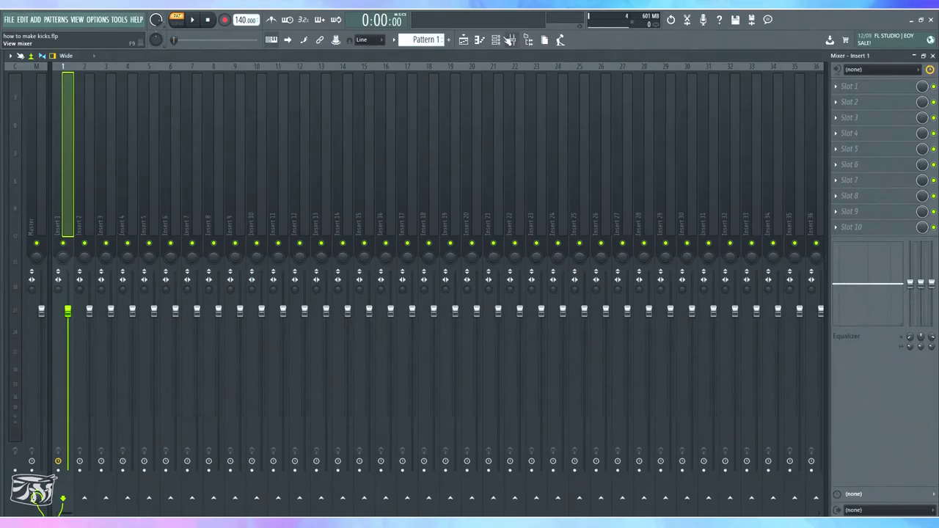
pyautogui.press('space')
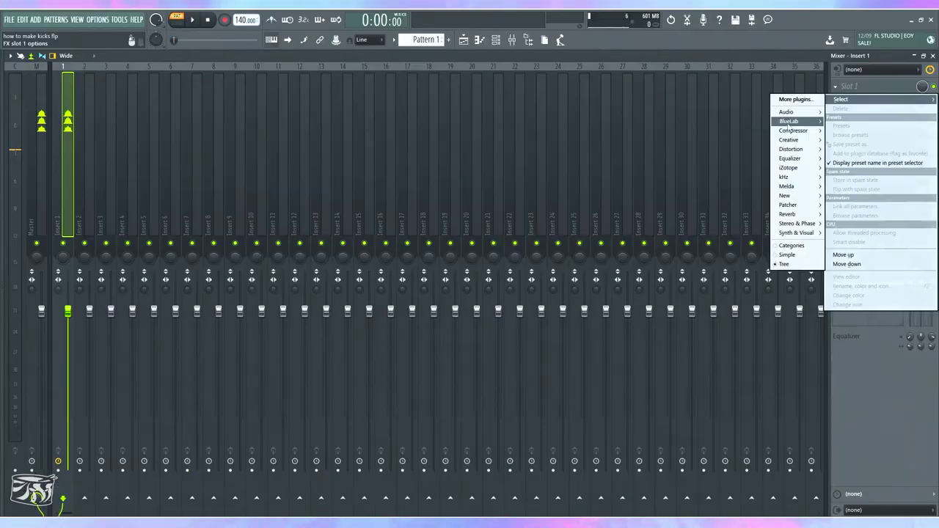
pyautogui.moveTo(807, 150)
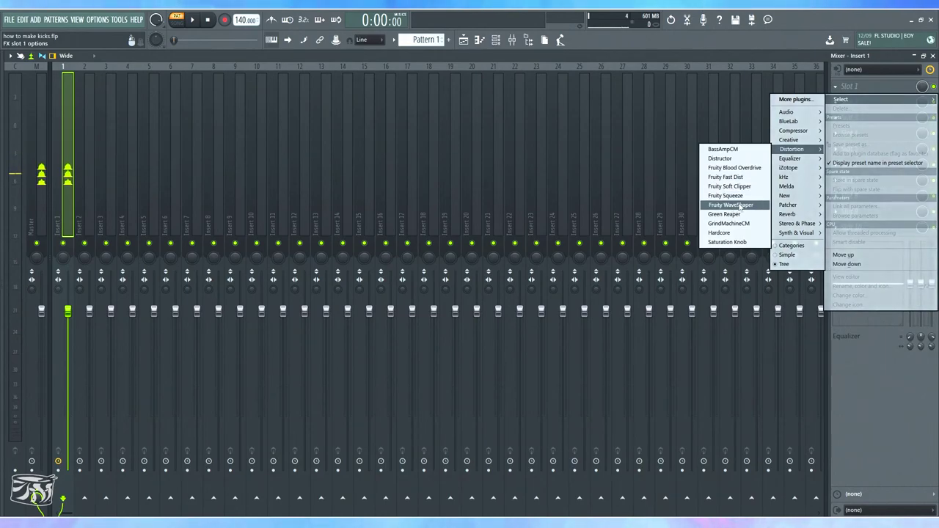
pyautogui.click(732, 205)
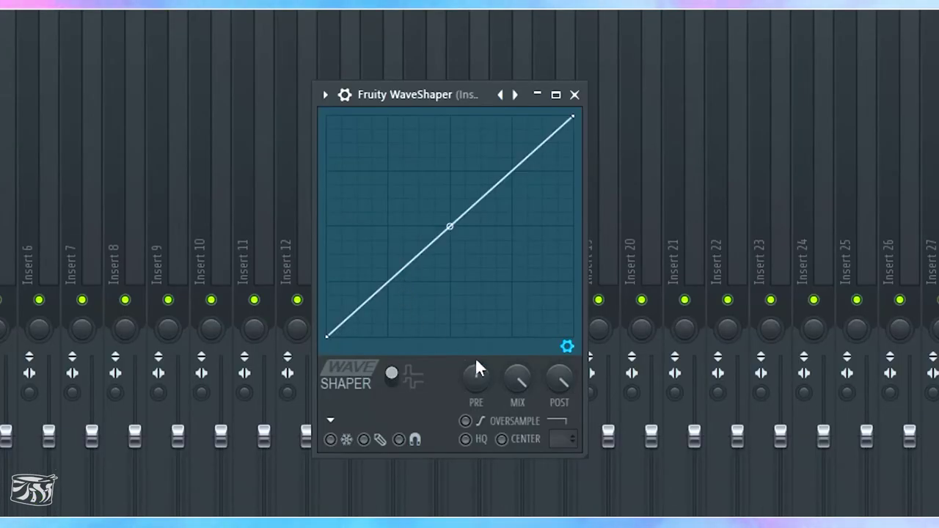
# - Try a pre amp of 170% in Fruity WaveShaper on the kick
pyautogui.moveTo(390, 283); pyautogui.dragTo(389, 276)
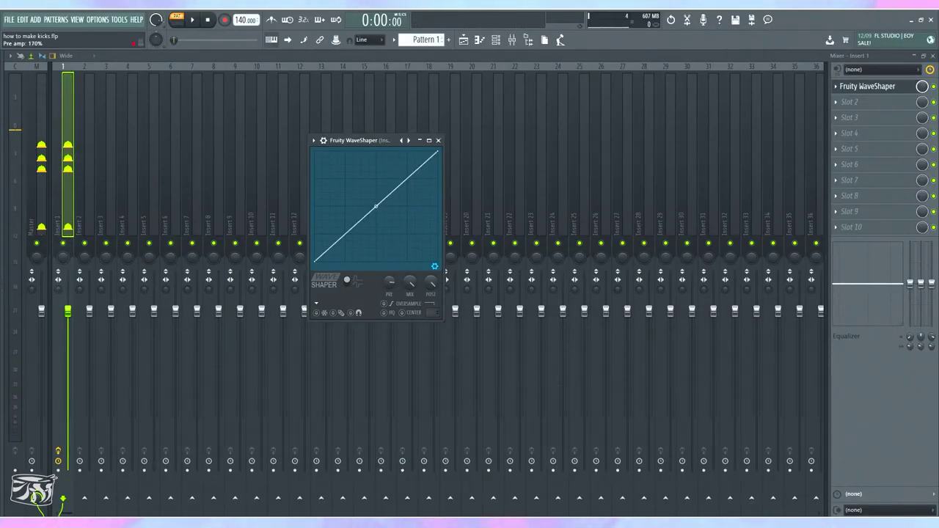
pyautogui.moveTo(372, 141); pyautogui.dragTo(397, 141)
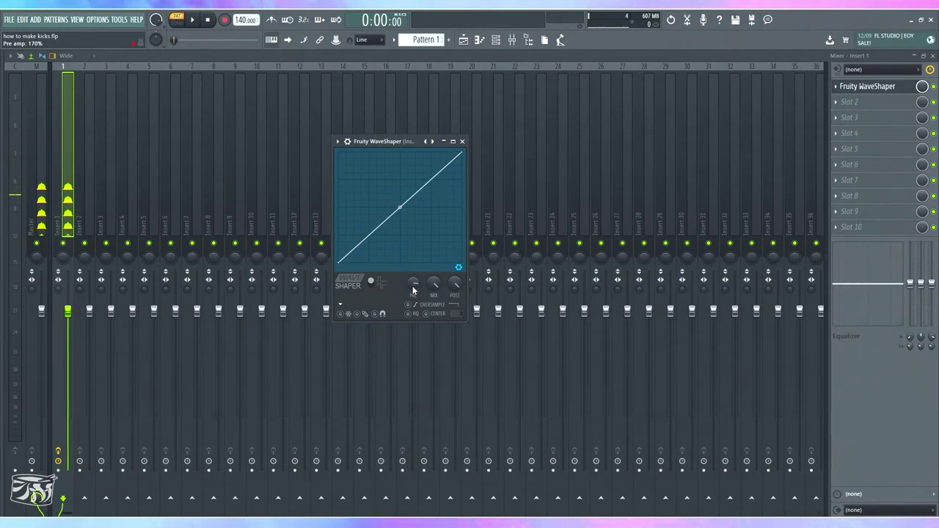
pyautogui.moveTo(406, 142); pyautogui.dragTo(428, 126)
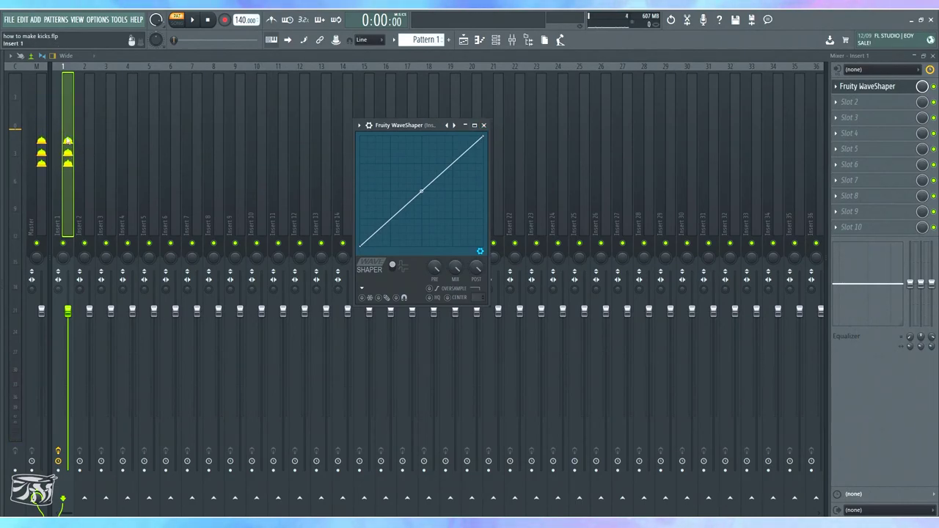
# - Move Fruity WaveShaper to slot 2 of Insert 1 and reset its Pre knob
pyautogui.click(485, 129)
pyautogui.click(886, 105)
pyautogui.rightClick(428, 265)
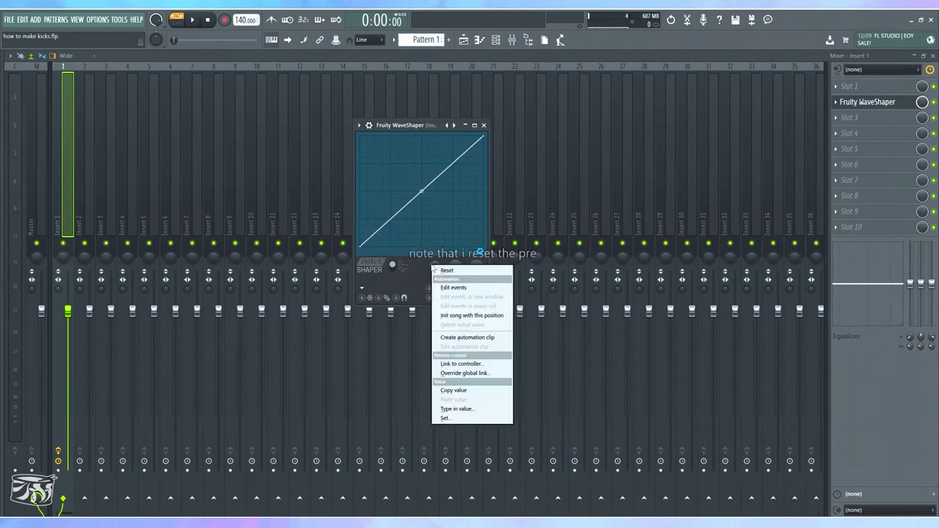
pyautogui.click(442, 272)
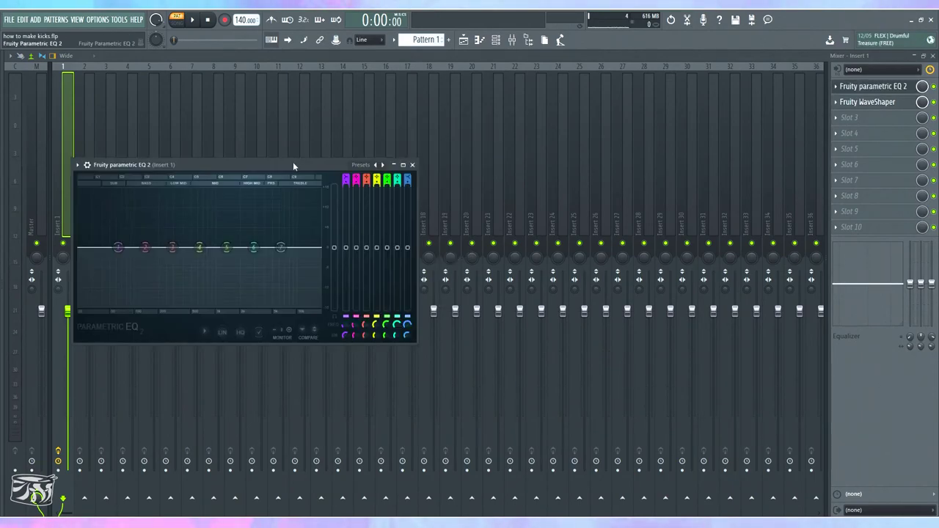
# - Try a main level slightly above 0 dB in Fruity parametric EQ 2, audition the kick and check WaveShaper's settings
pyautogui.moveTo(293, 166); pyautogui.dragTo(439, 169)
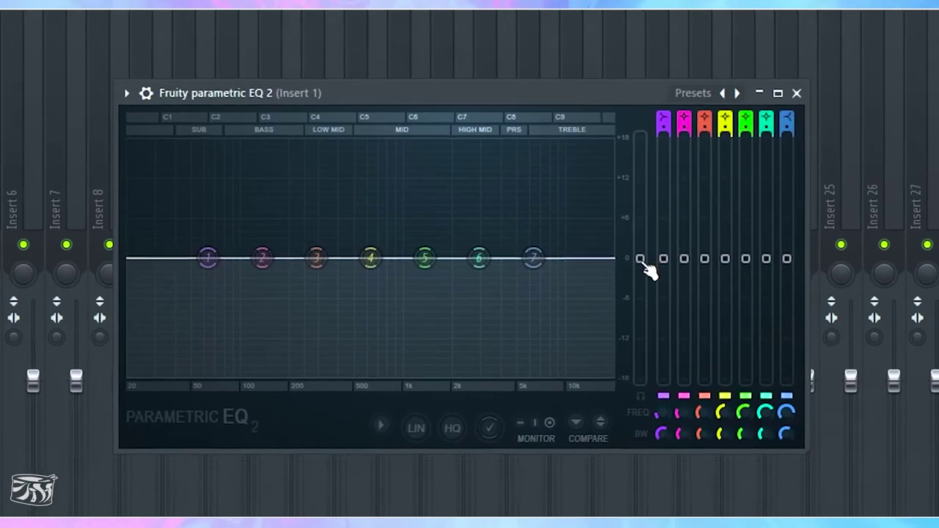
pyautogui.moveTo(479, 249); pyautogui.dragTo(479, 235)
pyautogui.moveTo(640, 228); pyautogui.dragTo(640, 259)
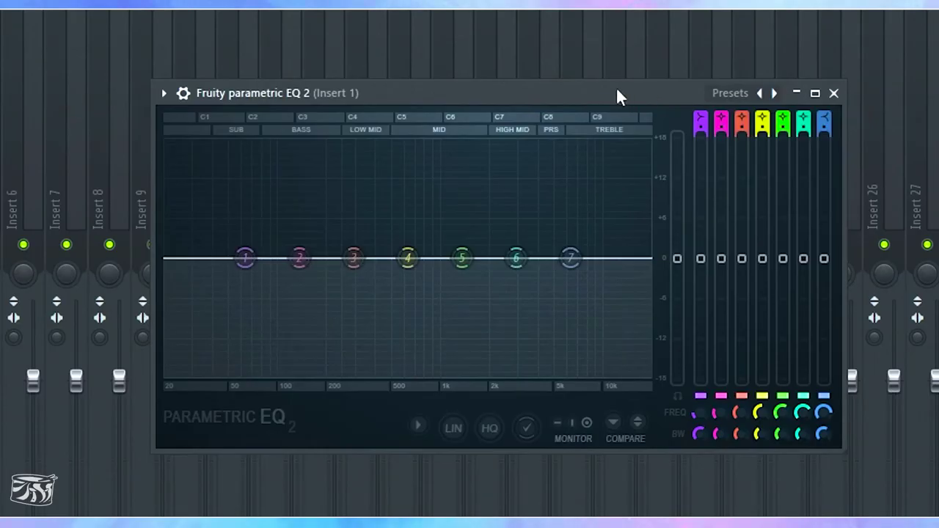
pyautogui.moveTo(496, 249); pyautogui.dragTo(497, 243)
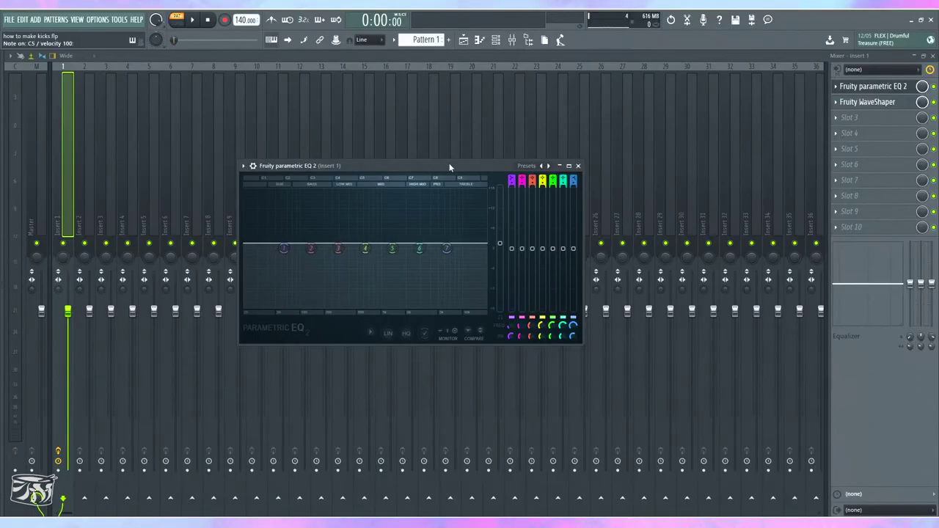
pyautogui.press('z')
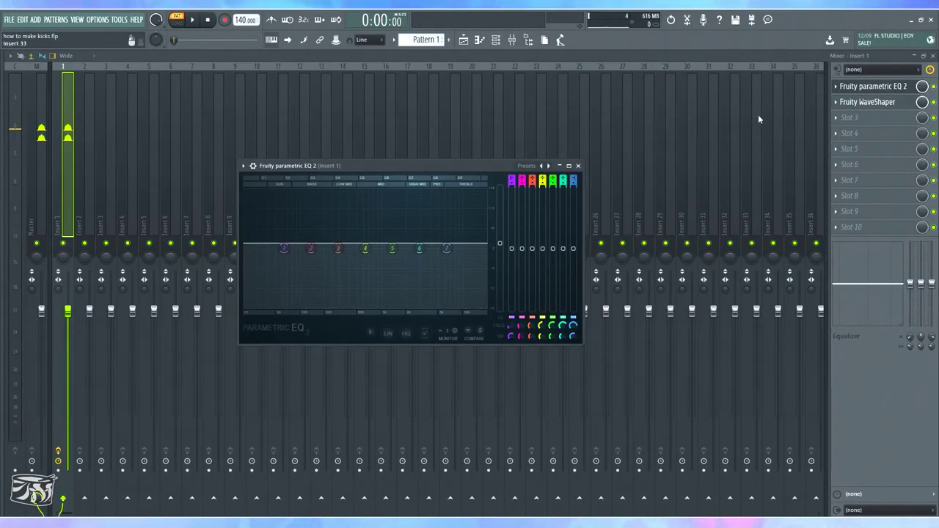
pyautogui.click(866, 102)
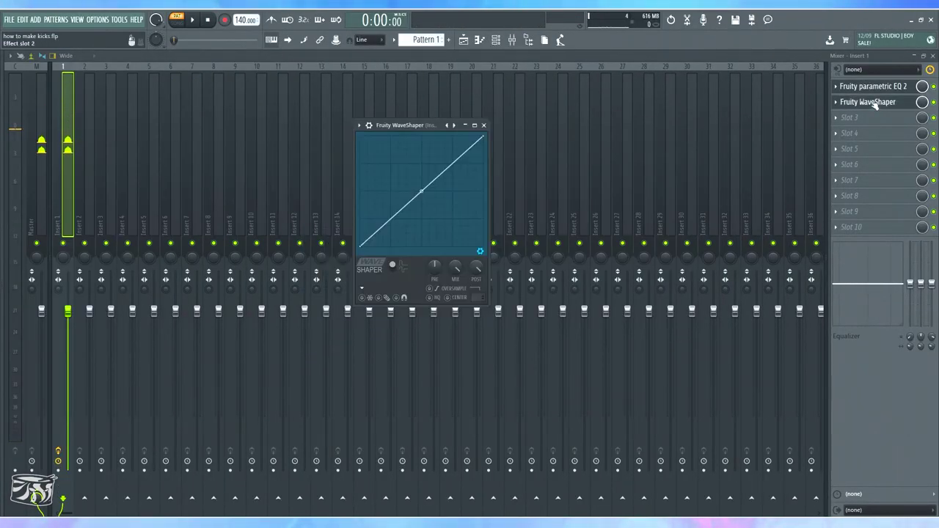
pyautogui.click(484, 126)
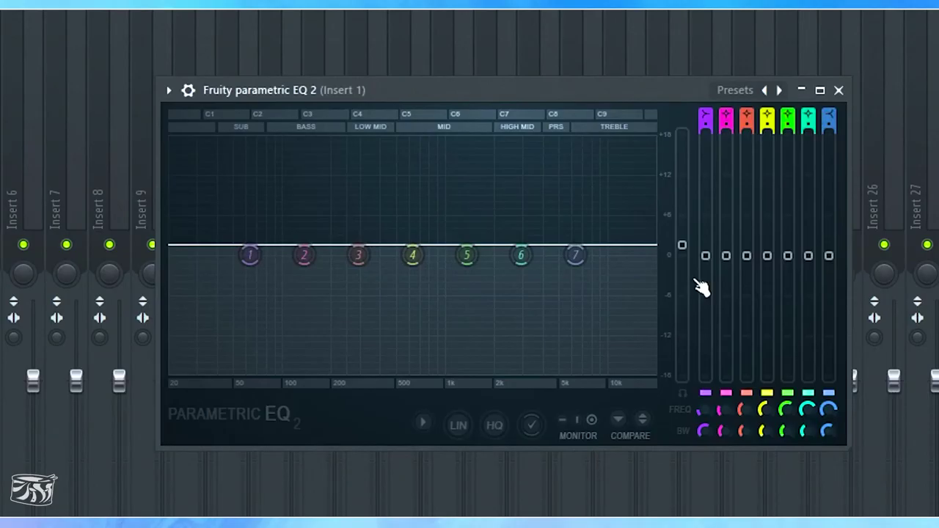
# - Push the EQ's main level up in stages to 13.3 dB, auditioning how hard the kick clips
pyautogui.moveTo(683, 246); pyautogui.dragTo(682, 215)
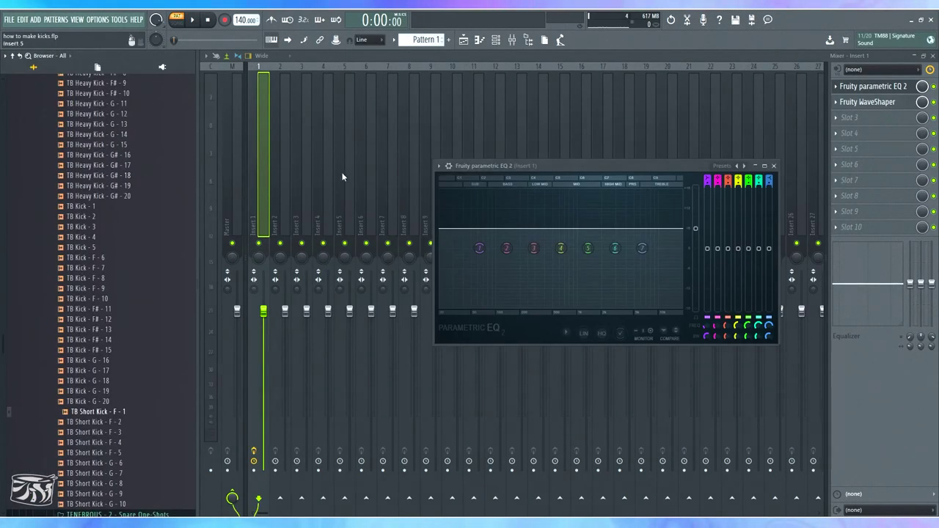
pyautogui.hotkey('alt', 'F8')
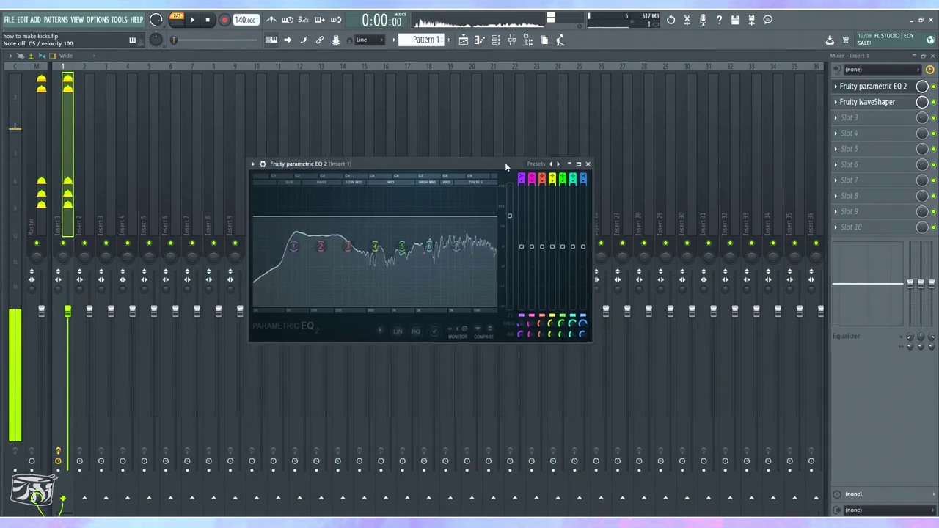
pyautogui.moveTo(510, 216); pyautogui.dragTo(510, 207)
pyautogui.press('z')
pyautogui.press('z')
pyautogui.press('z')
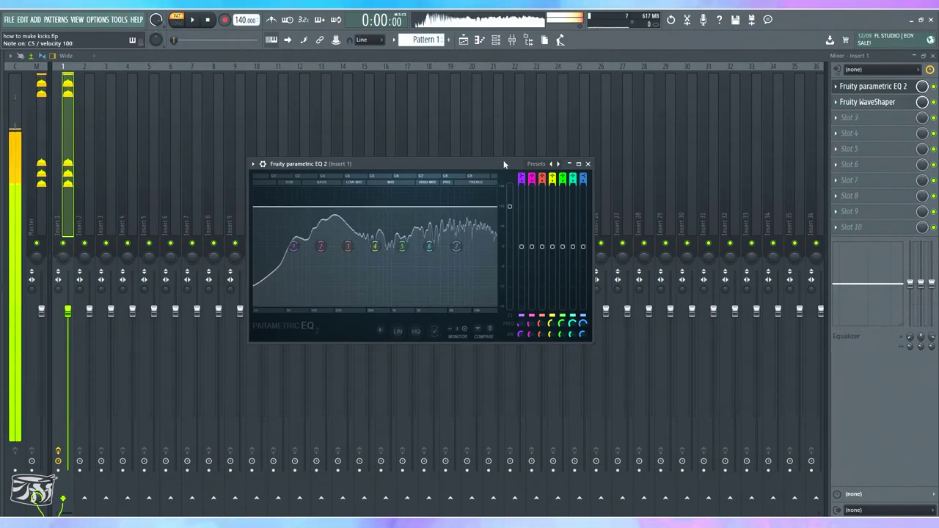
pyautogui.moveTo(510, 206); pyautogui.dragTo(509, 201)
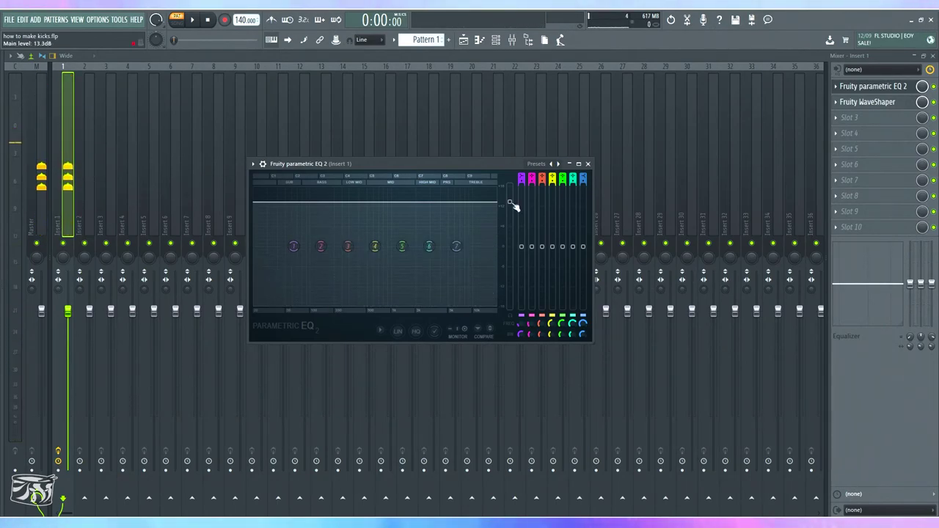
# - Set the EQ's main level to about 6 dB, audition the kick and close the EQ
pyautogui.moveTo(510, 201); pyautogui.dragTo(510, 226)
pyautogui.press('z')
pyautogui.press('z')
pyautogui.press('z')
pyautogui.press('z')
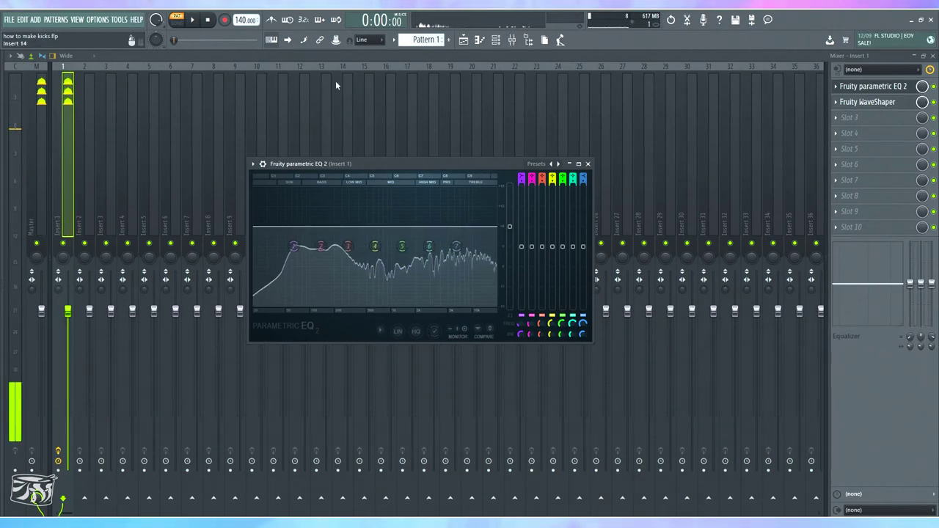
pyautogui.click(587, 163)
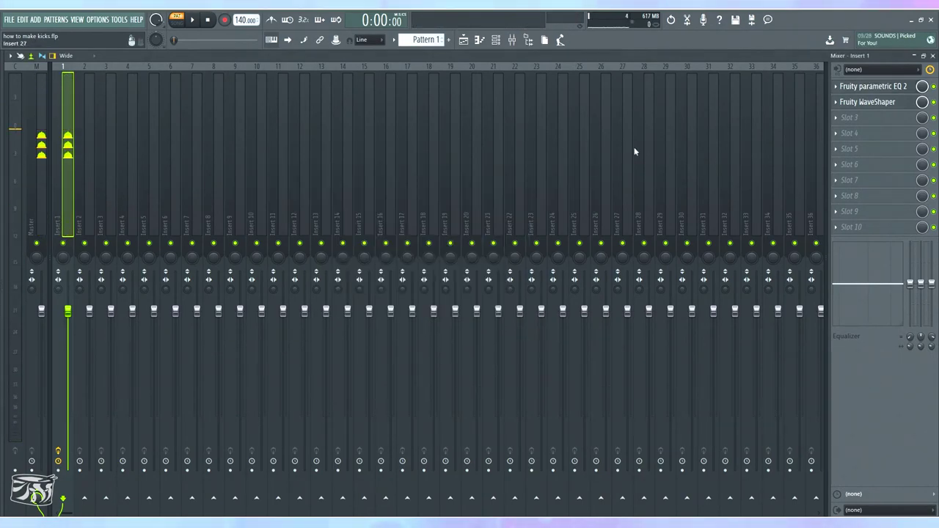
# - Load Maximus into slot 3 of Insert 1, after WaveShaper, and place its window over the mixer
pyautogui.click(869, 116)
pyautogui.moveTo(800, 181)
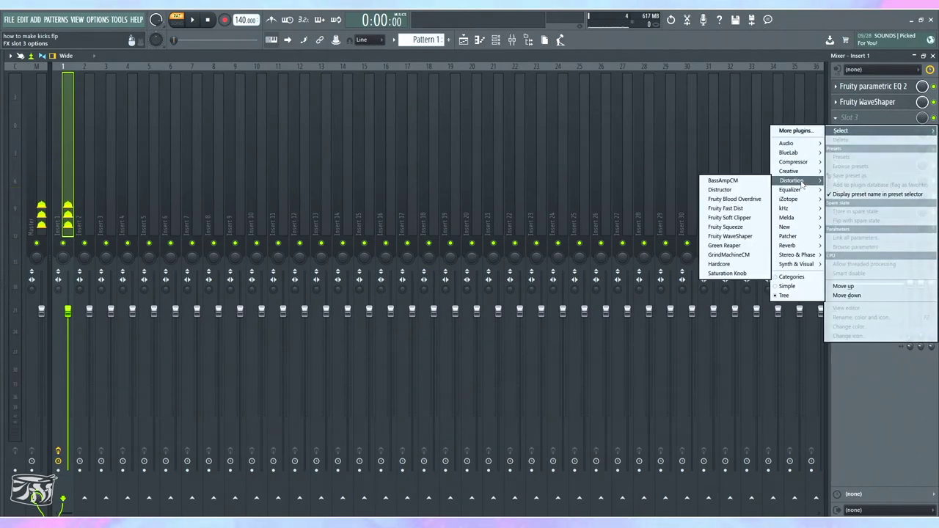
pyautogui.moveTo(796, 161)
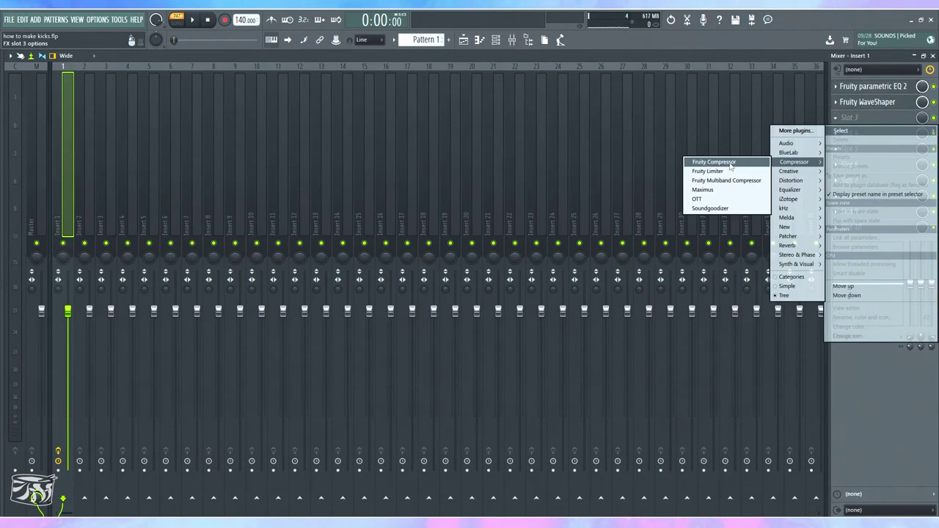
pyautogui.click(723, 192)
pyautogui.moveTo(228, 183); pyautogui.dragTo(468, 161)
pyautogui.press('space')
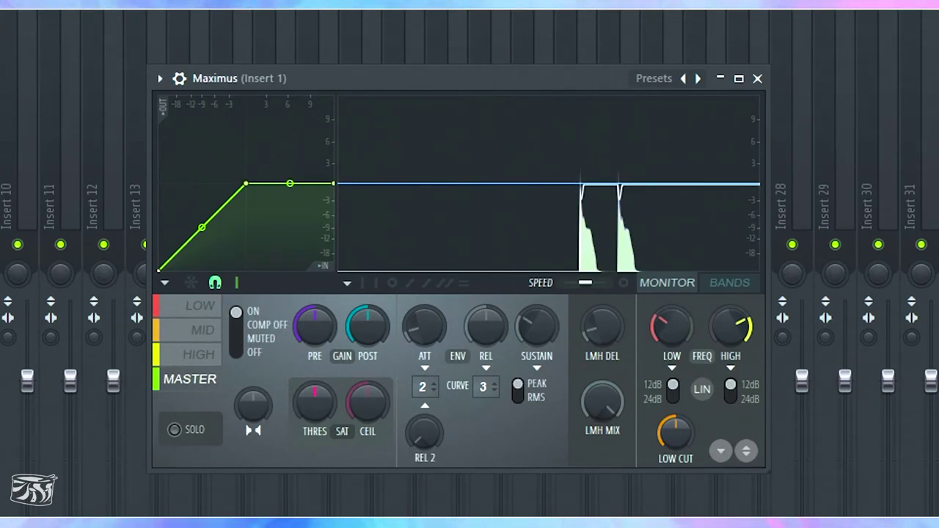
# - Audition the kick with Maximus's LIN filter mode switched on, and switch the mode off again
pyautogui.moveTo(375, 99); pyautogui.dragTo(407, 93)
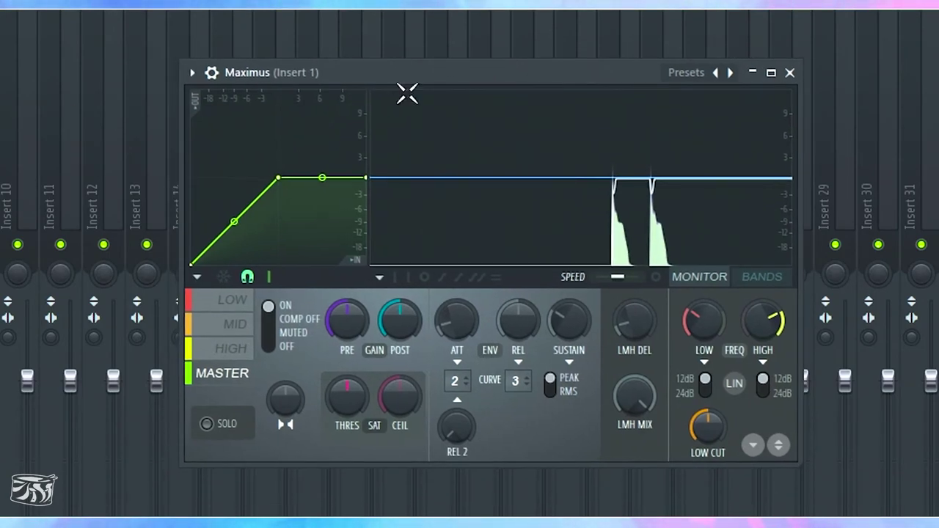
pyautogui.click(735, 384)
pyautogui.press('z')
pyautogui.press('z')
pyautogui.press('z')
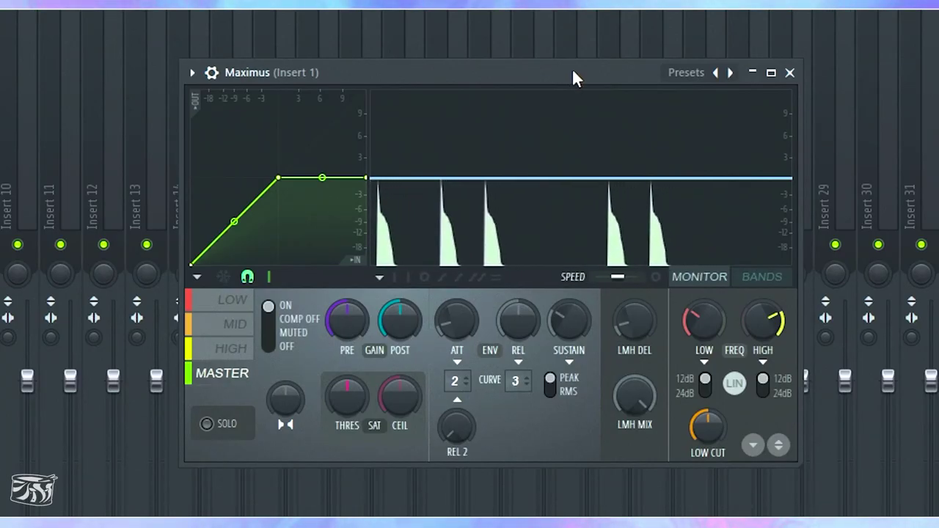
pyautogui.moveTo(572, 68); pyautogui.dragTo(520, 65)
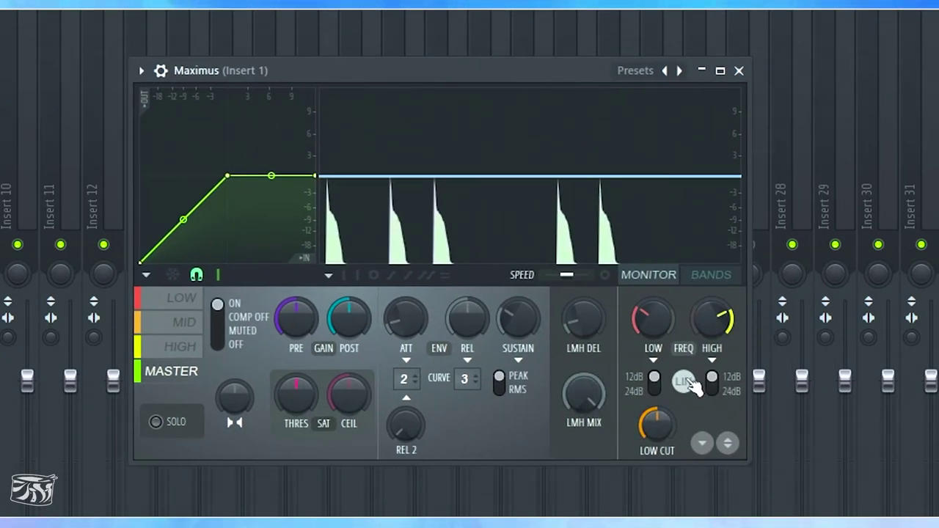
pyautogui.moveTo(415, 81); pyautogui.dragTo(371, 86)
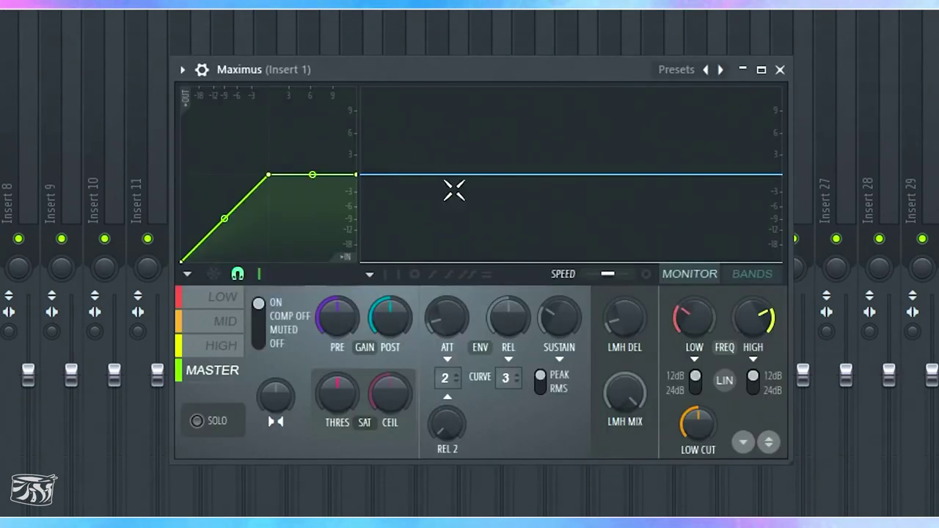
# - Increase the attack on Maximus's Master band and adjust the LMH delay
pyautogui.moveTo(454, 321); pyautogui.dragTo(455, 308)
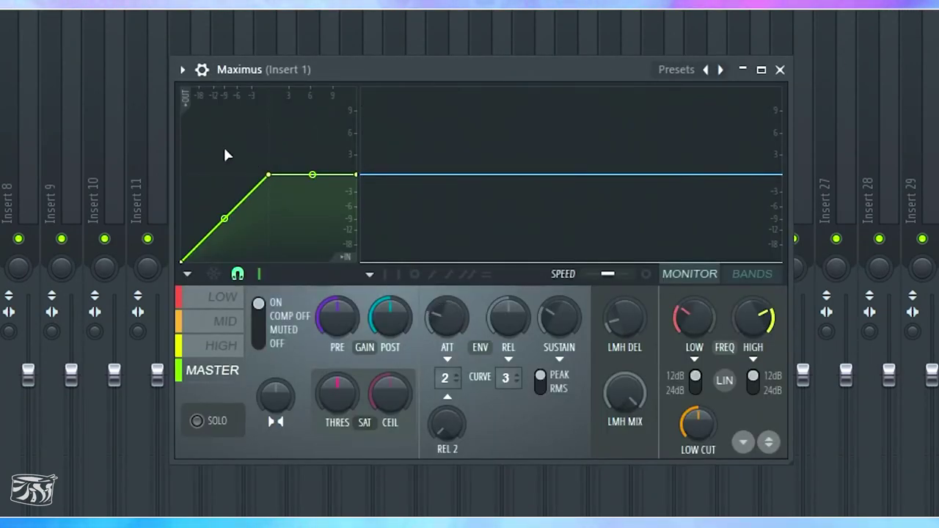
pyautogui.moveTo(447, 321); pyautogui.dragTo(447, 316)
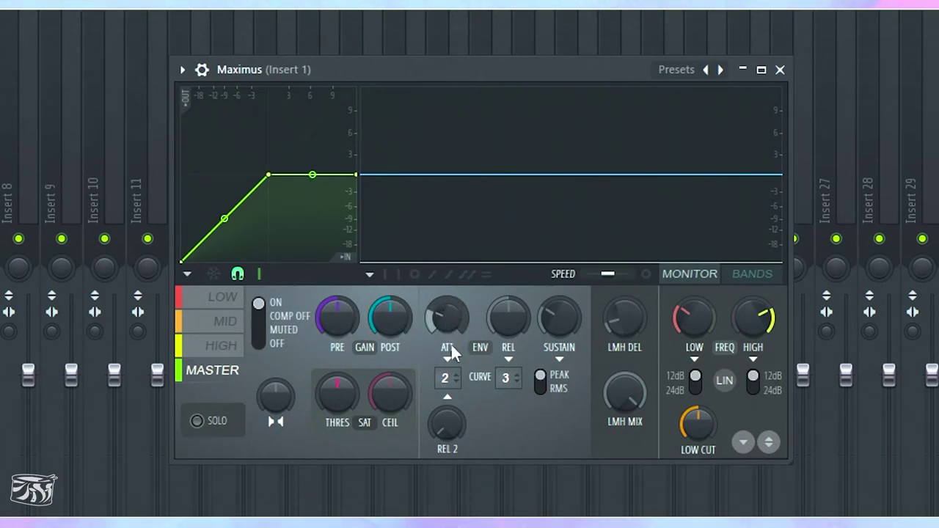
pyautogui.moveTo(625, 317); pyautogui.dragTo(625, 316)
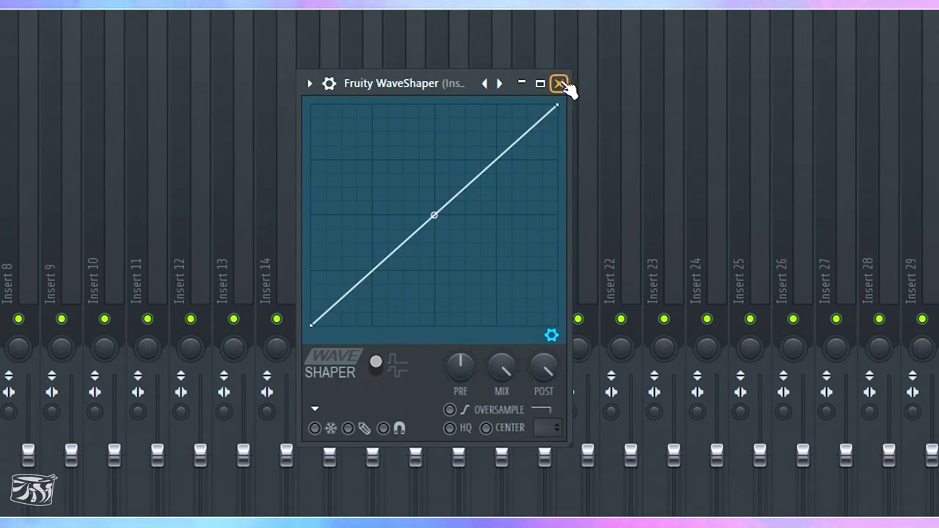
# - Close WaveShaper, set the release of Maximus's Master band to minimum and return its pre gain to neutral
pyautogui.click(559, 83)
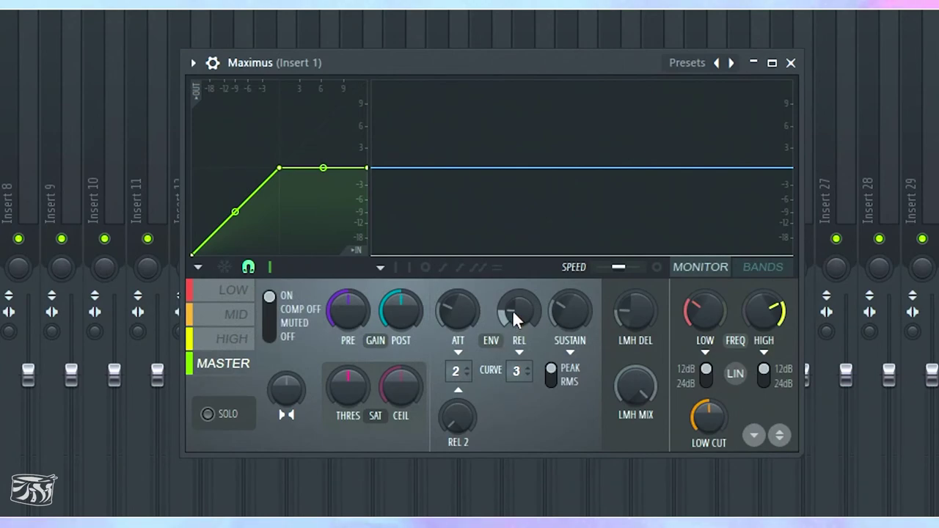
pyautogui.moveTo(515, 316); pyautogui.dragTo(515, 297)
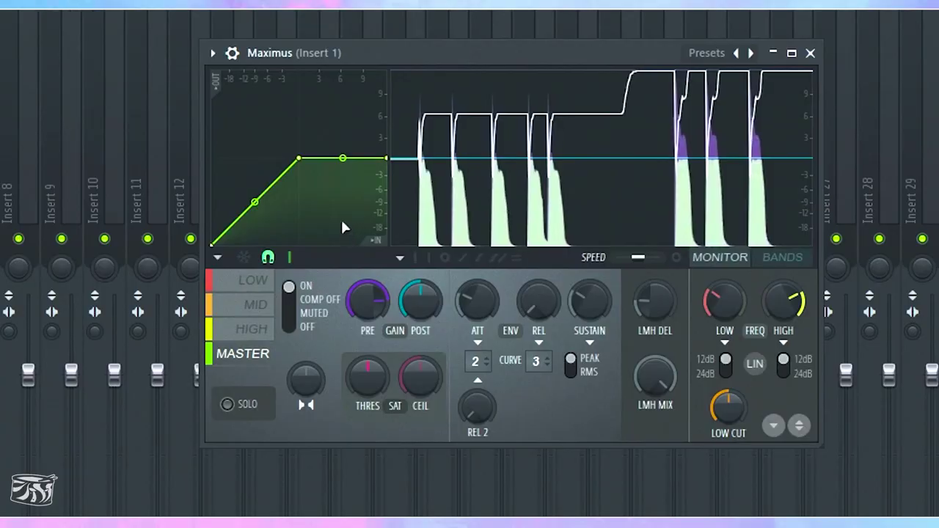
pyautogui.moveTo(369, 302)
pyautogui.mouseDown()
pyautogui.moveTo(369, 332)
pyautogui.moveTo(369, 307)
pyautogui.mouseUp()
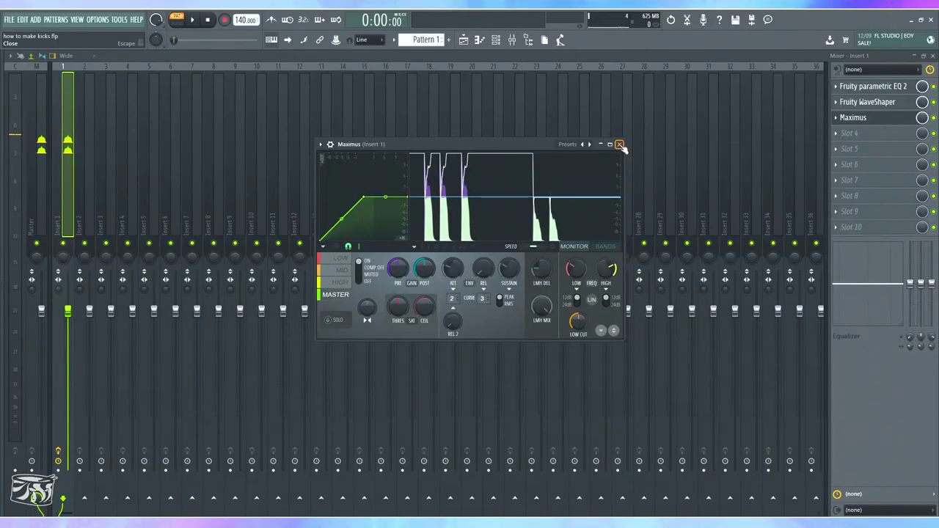
# - Close Maximus and replace it with Fruity Compressor in slot 3 of Insert 1, placing its window over the mixer
pyautogui.click(810, 53)
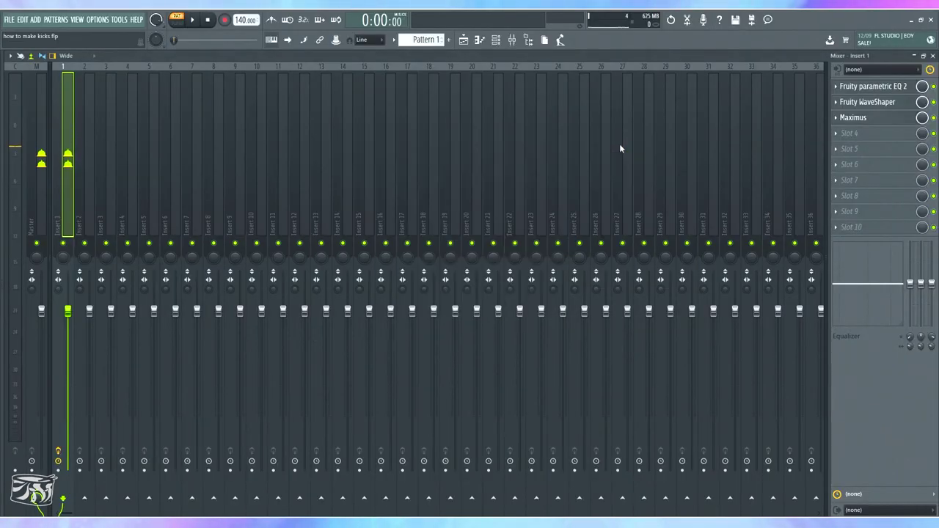
pyautogui.click(854, 118)
pyautogui.moveTo(844, 130)
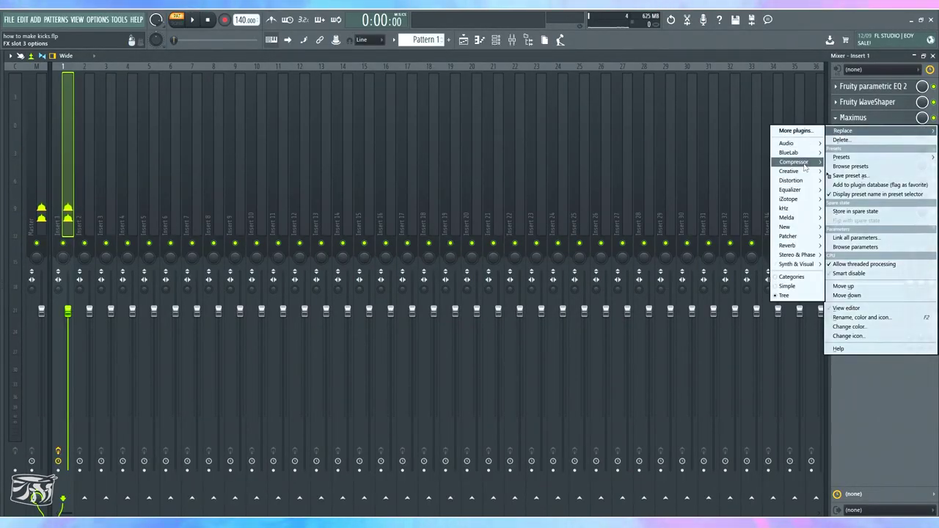
pyautogui.moveTo(804, 166)
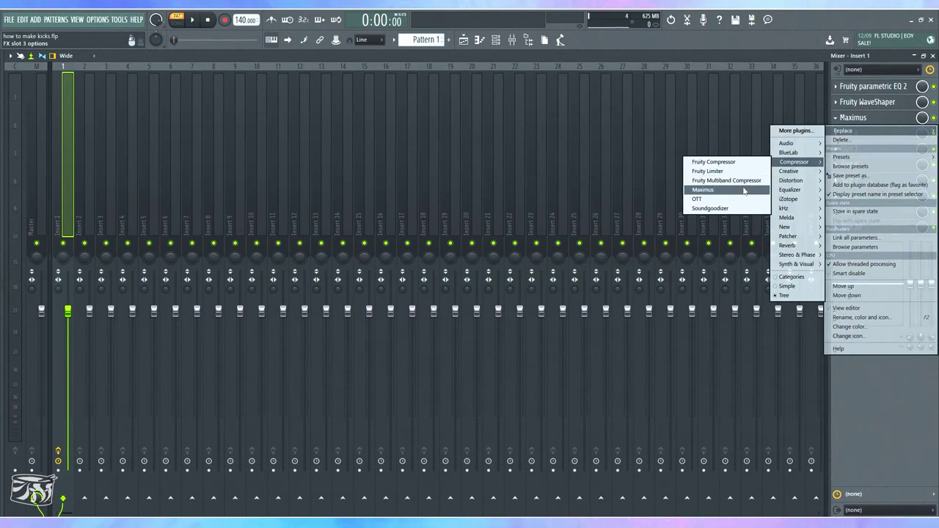
pyautogui.click(714, 161)
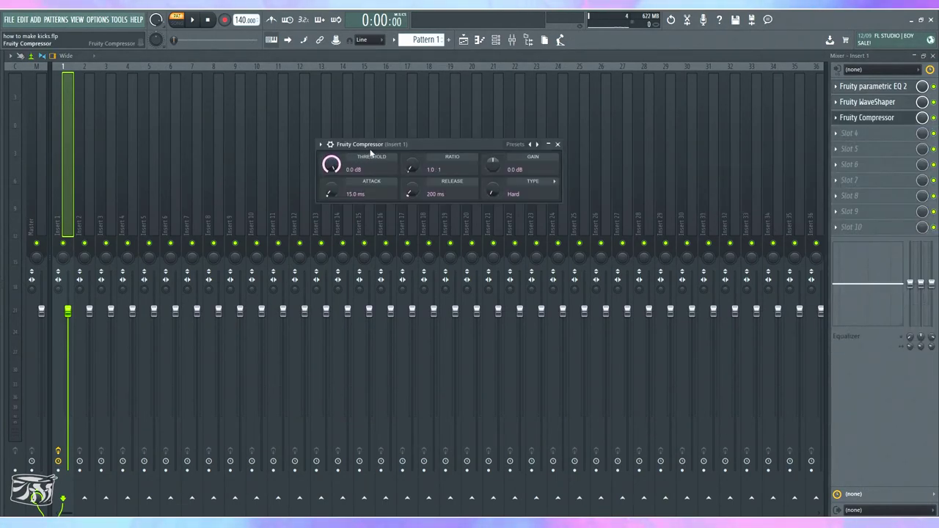
pyautogui.moveTo(369, 150); pyautogui.dragTo(379, 166)
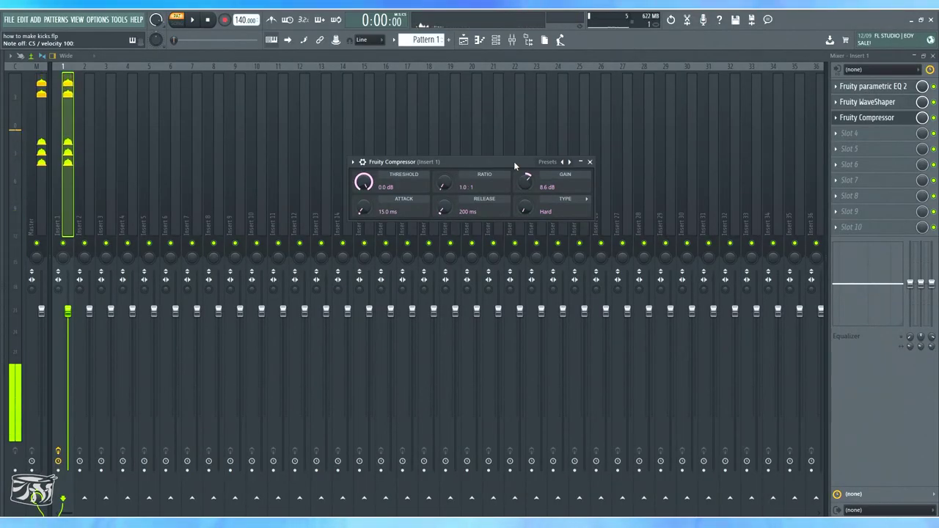
# - Set Fruity Compressor to ratio 6.2:1, gain 4.4 dB, attack 26.2 ms and release 69 ms, and lower its slot mix level
pyautogui.moveTo(581, 253); pyautogui.dragTo(581, 239)
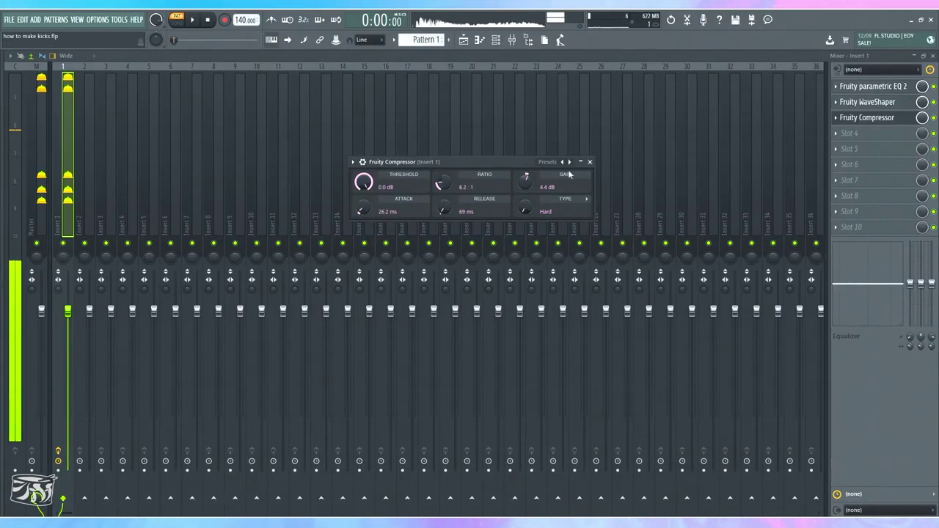
pyautogui.moveTo(922, 117); pyautogui.dragTo(923, 135)
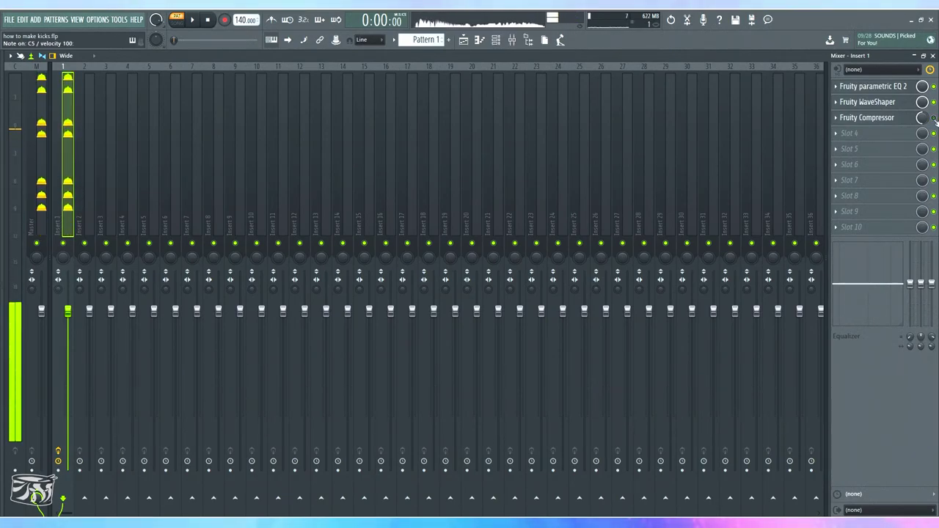
# - Audition the kick repeatedly with Fruity Compressor bypassed and enabled to compare the sound
pyautogui.click(886, 133)
pyautogui.click(882, 119)
pyautogui.click(881, 119)
pyautogui.click(881, 120)
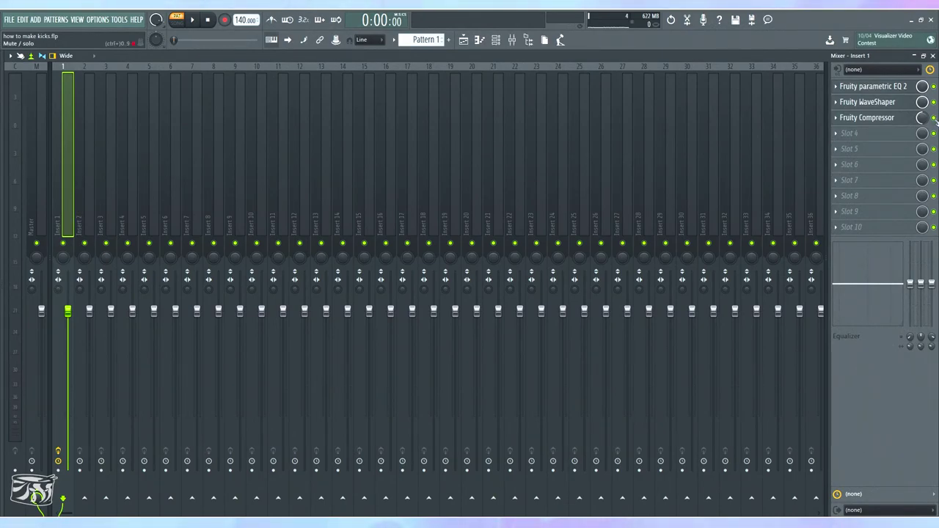
pyautogui.press('F9')
pyautogui.press('q')
pyautogui.press('F9')
pyautogui.press('q')
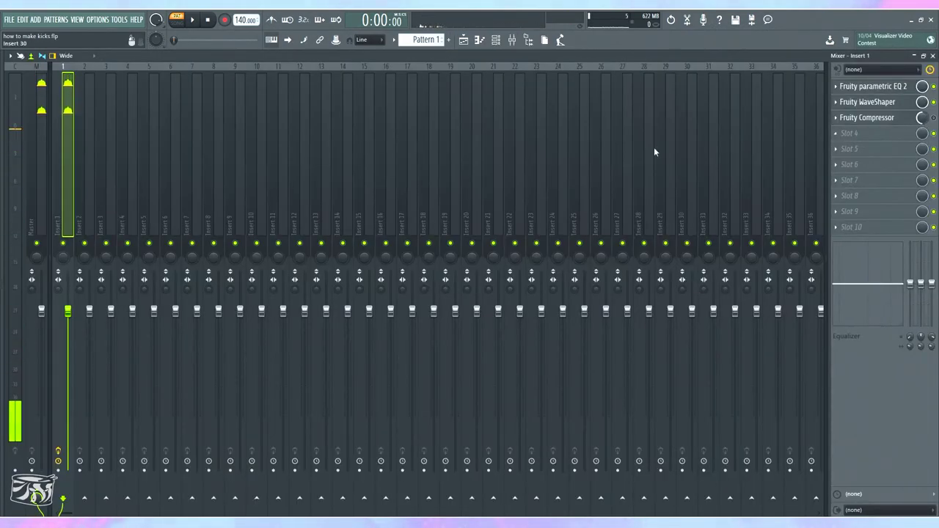
pyautogui.press('q')
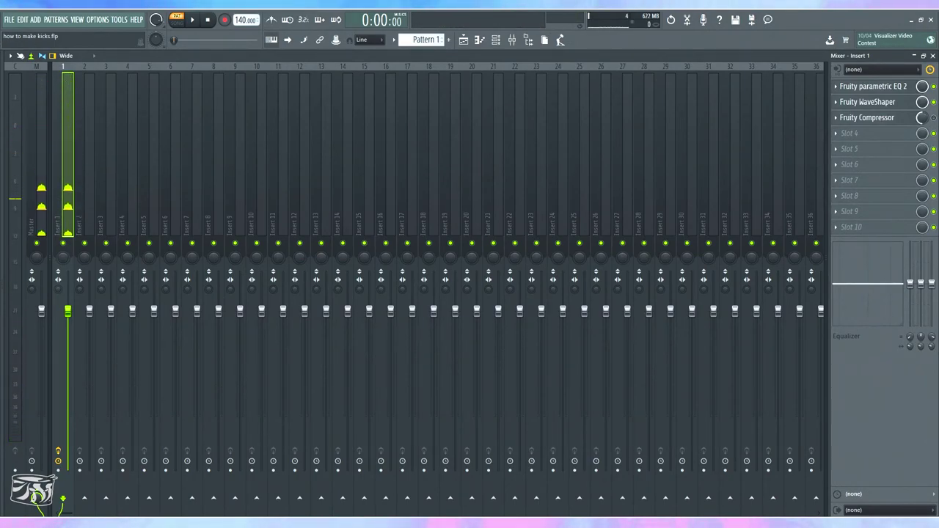
pyautogui.press('q')
pyautogui.press('q')
pyautogui.press('q')
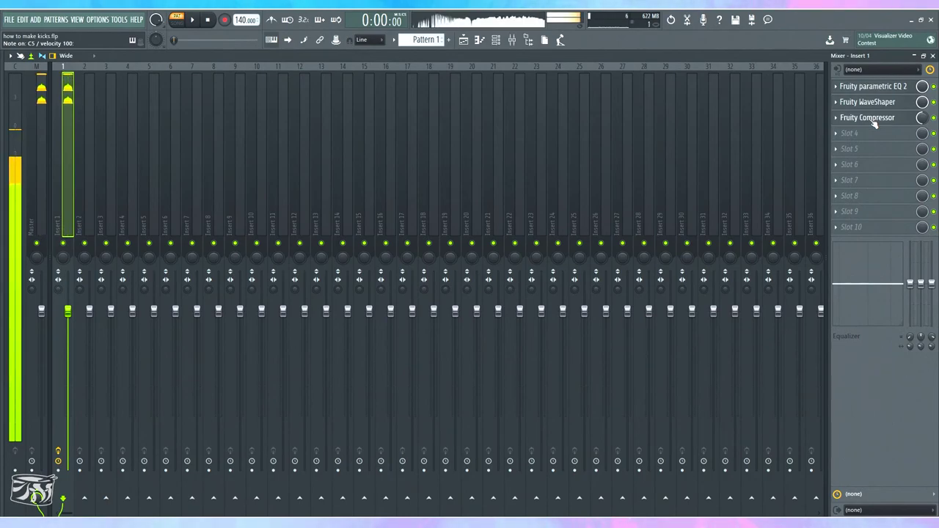
pyautogui.press('z')
pyautogui.press('z')
pyautogui.press('z')
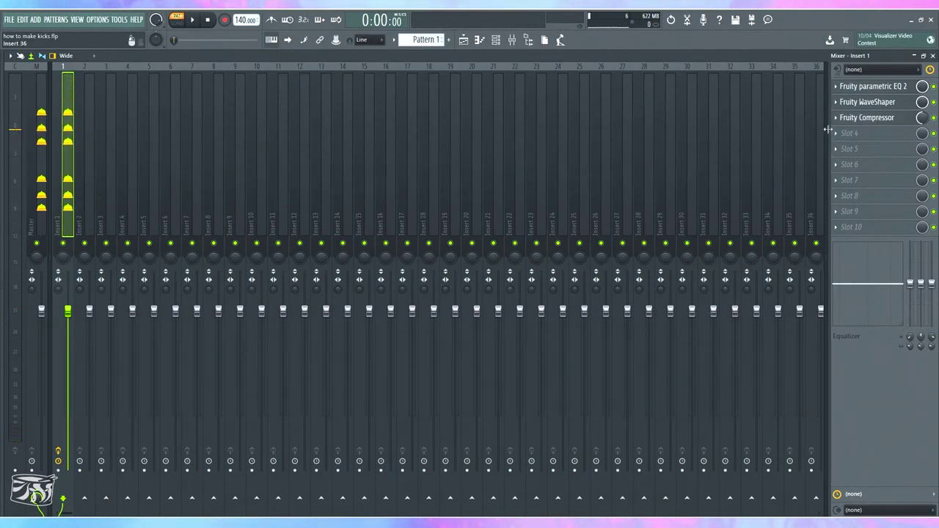
# - Load Distructor into slot 4 of Insert 1 and switch off its Chorus, Speaker and Filter modules
pyautogui.click(840, 133)
pyautogui.moveTo(806, 181)
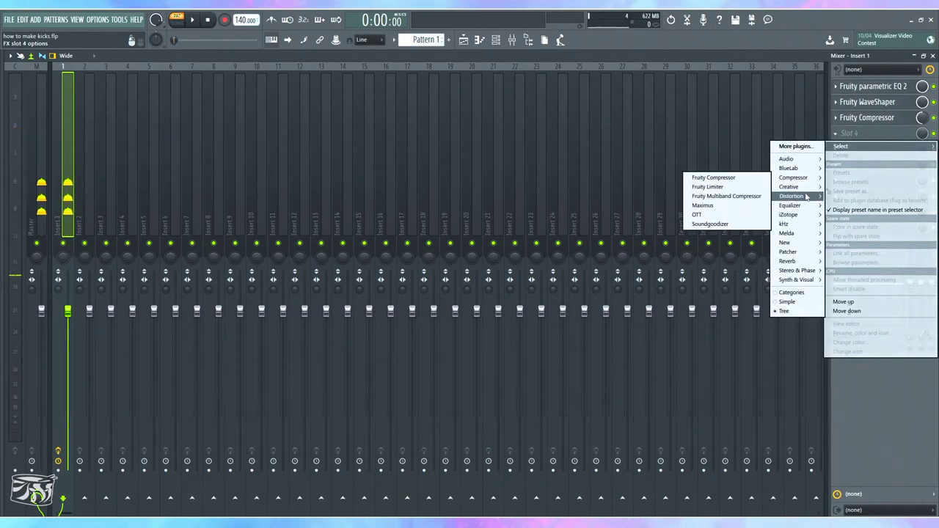
pyautogui.moveTo(792, 196)
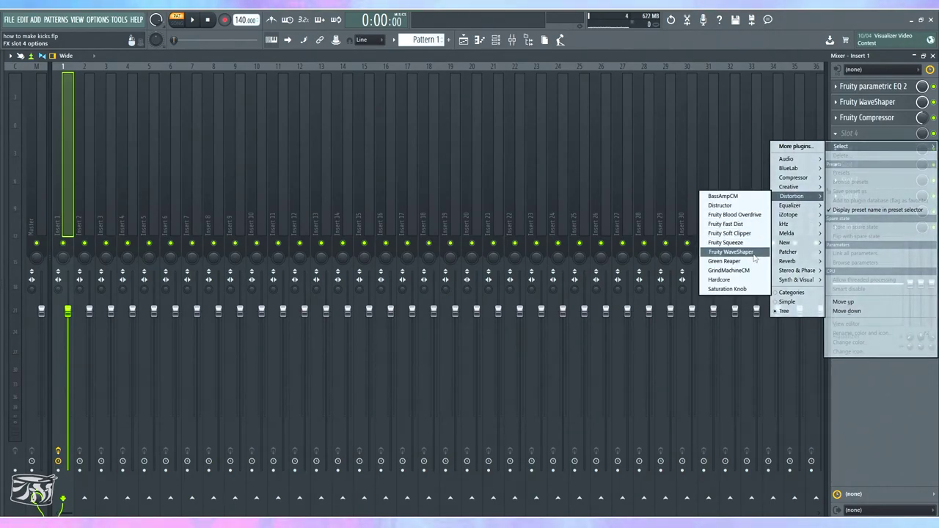
pyautogui.click(723, 206)
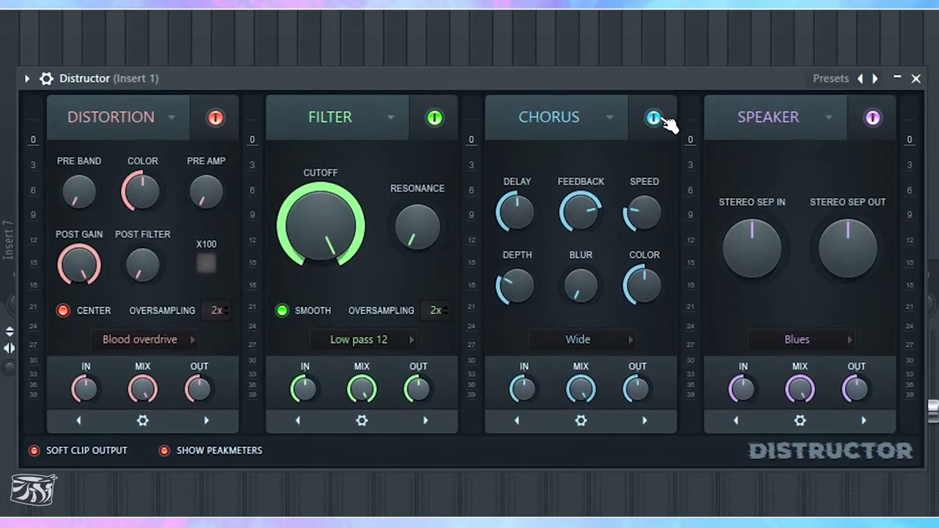
pyautogui.click(653, 118)
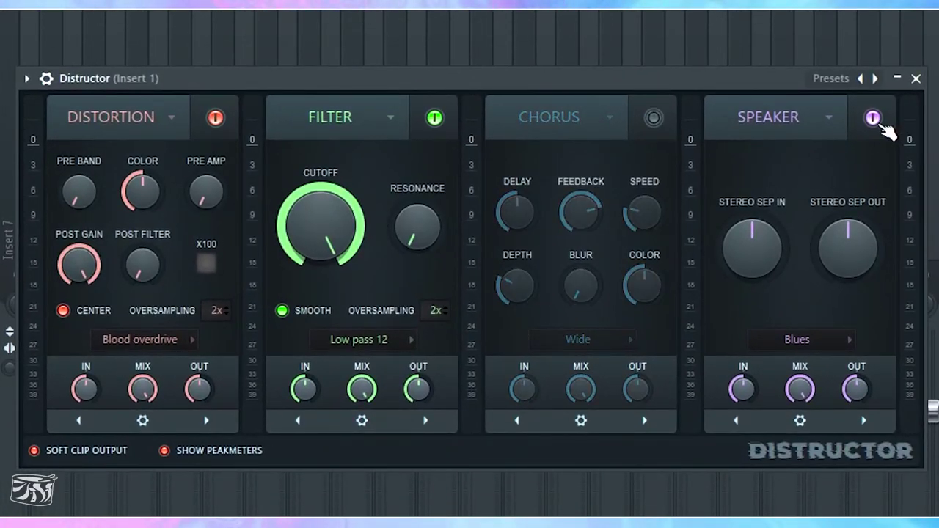
pyautogui.click(872, 117)
pyautogui.click(434, 118)
# - Set the type of Distructor's Distortion module to Abrasive
pyautogui.click(145, 120)
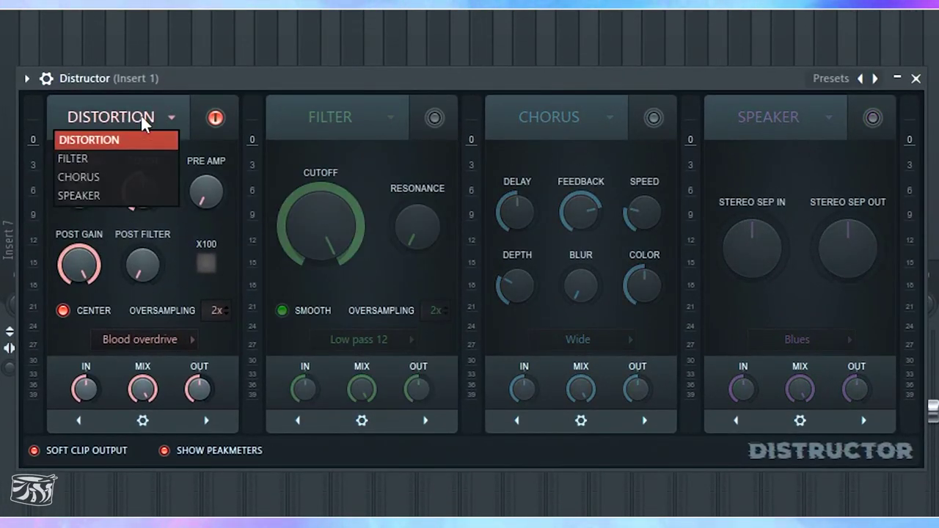
pyautogui.click(143, 119)
pyautogui.click(168, 340)
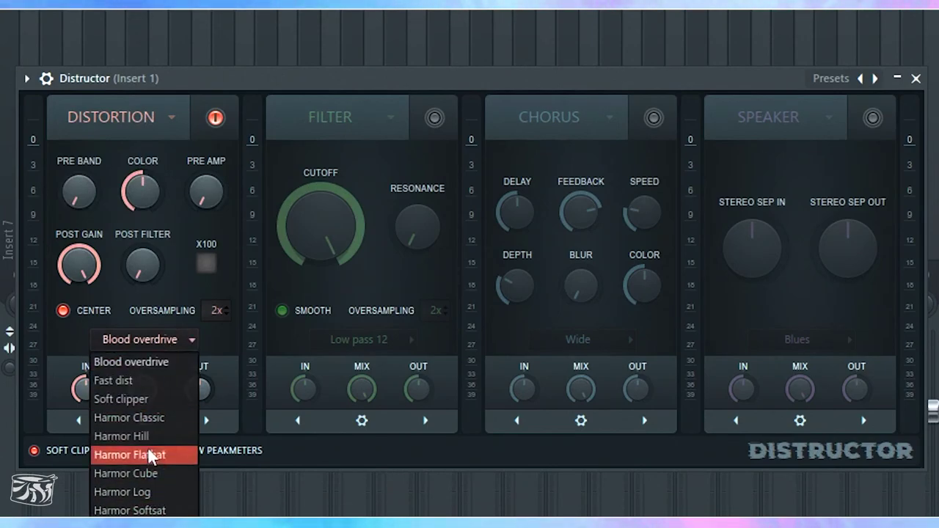
pyautogui.click(133, 525)
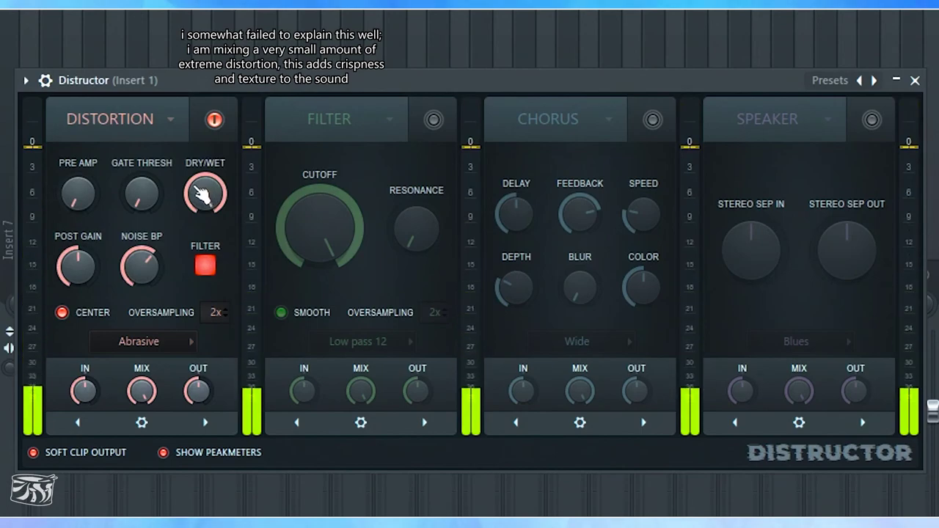
# - Raise the Distortion module's pre amp and gate threshold, reduce its dry/wet amount and turn its filter off
pyautogui.moveTo(156, 196); pyautogui.dragTo(155, 190)
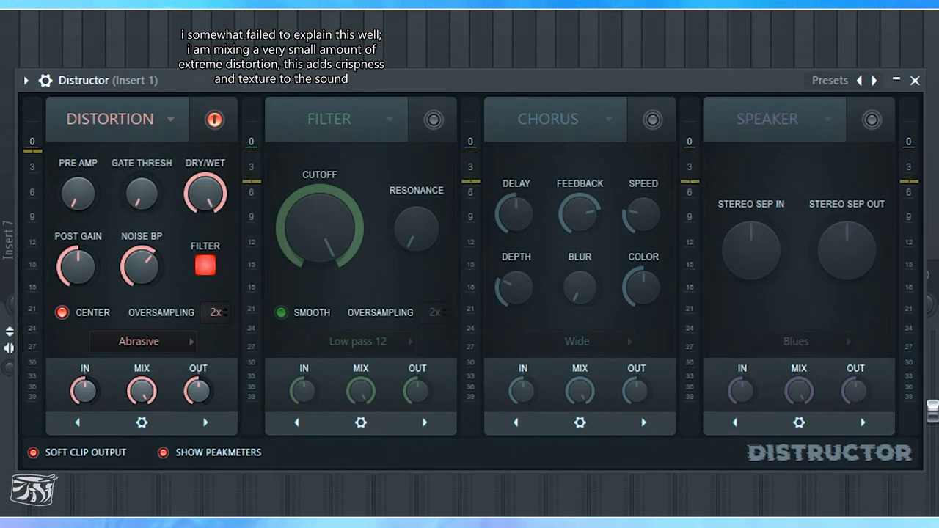
pyautogui.moveTo(70, 205); pyautogui.dragTo(70, 191)
pyautogui.moveTo(142, 198); pyautogui.dragTo(142, 170)
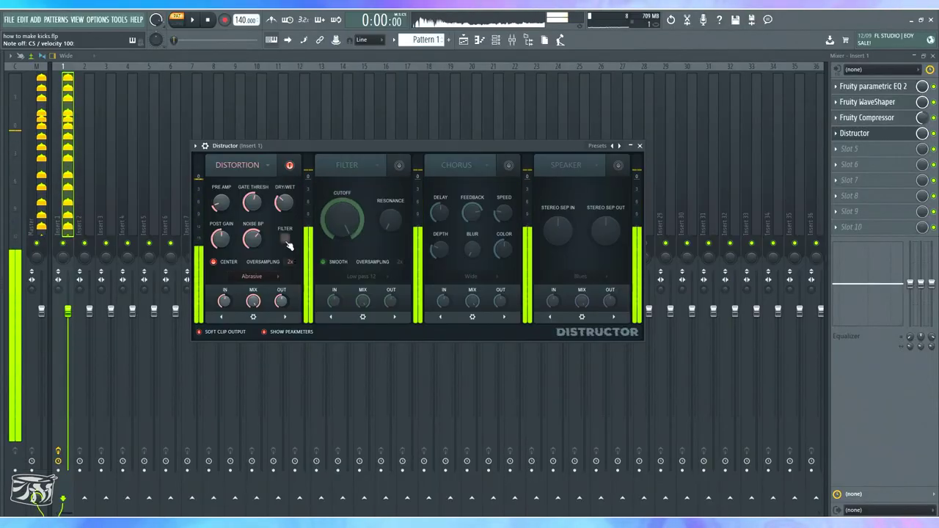
pyautogui.click(205, 265)
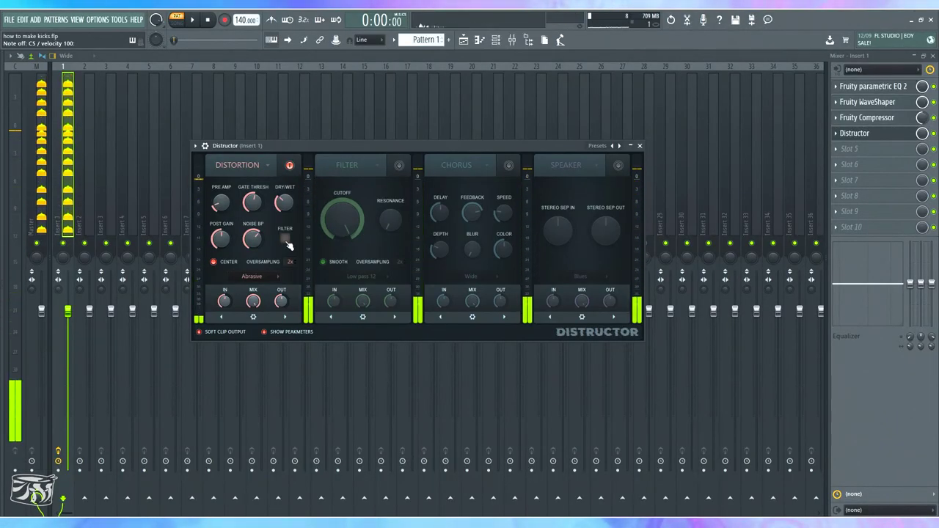
# - Close Distructor, replace it with Slice EQ in slot 4 and reposition the Slice EQ window over the mixer
pyautogui.click(639, 146)
pyautogui.click(836, 135)
pyautogui.moveTo(841, 148)
pyautogui.moveTo(789, 168)
pyautogui.click(731, 456)
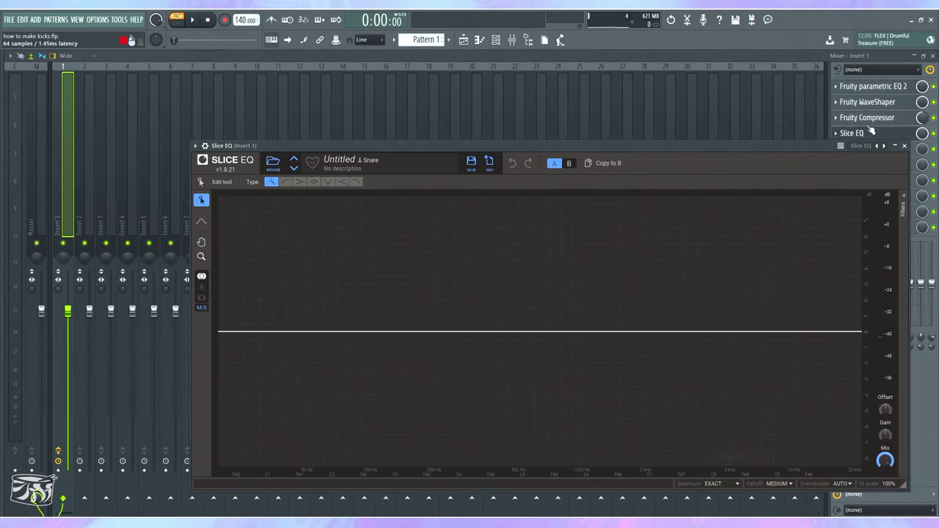
pyautogui.moveTo(747, 144); pyautogui.dragTo(605, 121)
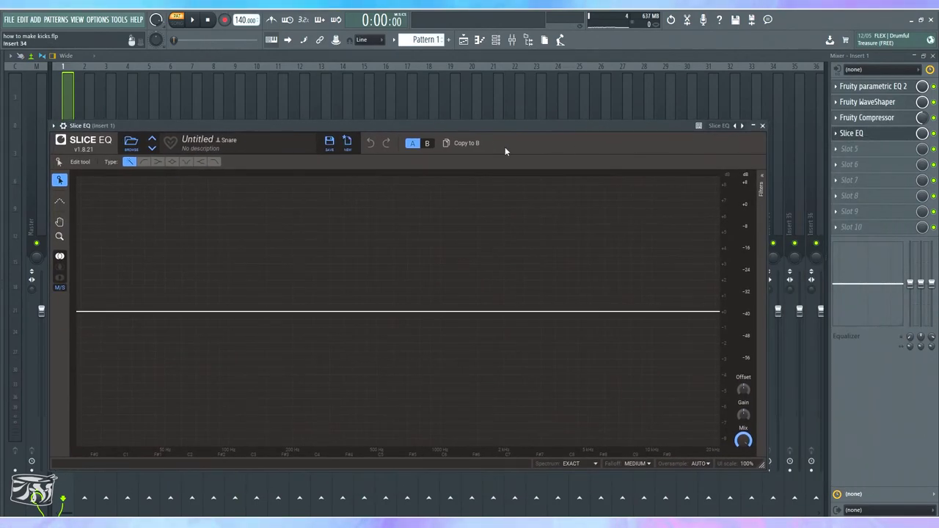
pyautogui.moveTo(464, 125); pyautogui.dragTo(524, 100)
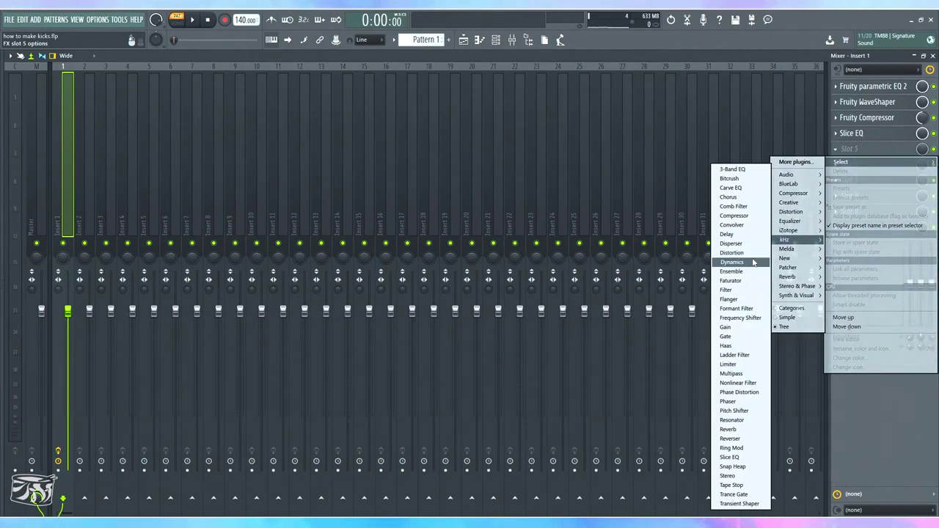
# - Load a second Fruity WaveShaper into slot 5, close its window and reopen Slice EQ
pyautogui.moveTo(791, 211)
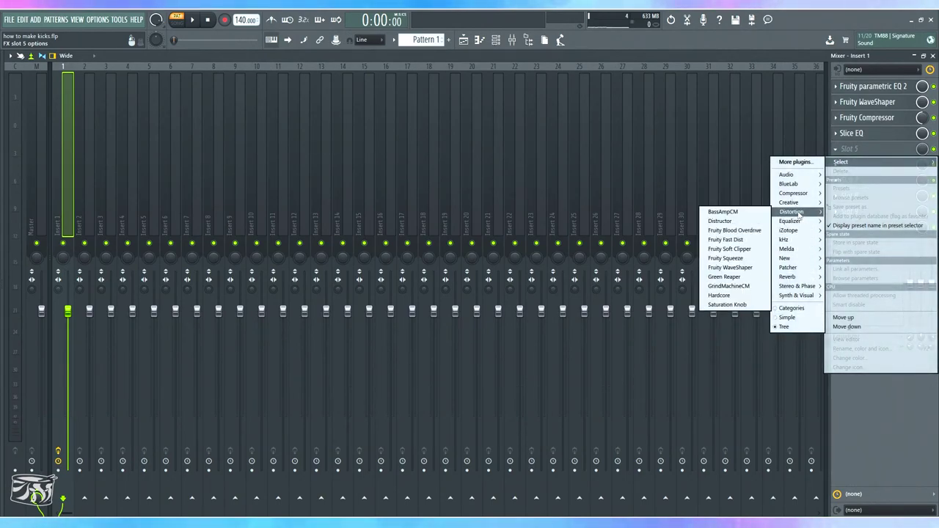
pyautogui.click(733, 267)
pyautogui.click(138, 100)
pyautogui.click(852, 133)
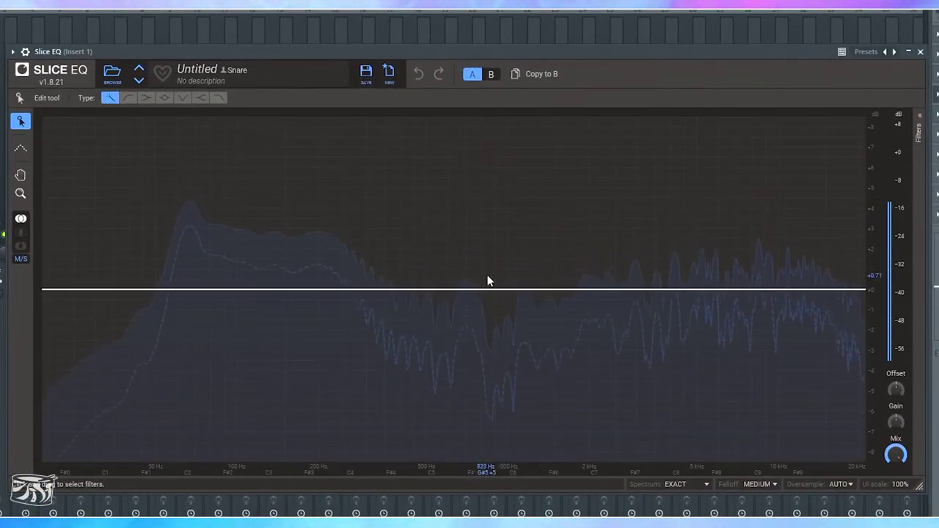
# - In Slice EQ, boost the lows, about 714 Hz, about 1.7 kHz and the highs above about 3 kHz, and dip about 290 Hz
pyautogui.moveTo(811, 291); pyautogui.dragTo(650, 272)
pyautogui.moveTo(469, 290)
pyautogui.mouseDown()
pyautogui.moveTo(472, 178)
pyautogui.moveTo(470, 281)
pyautogui.mouseUp()
pyautogui.scroll(3, 472, 182)
pyautogui.scroll(-3, 469, 274)
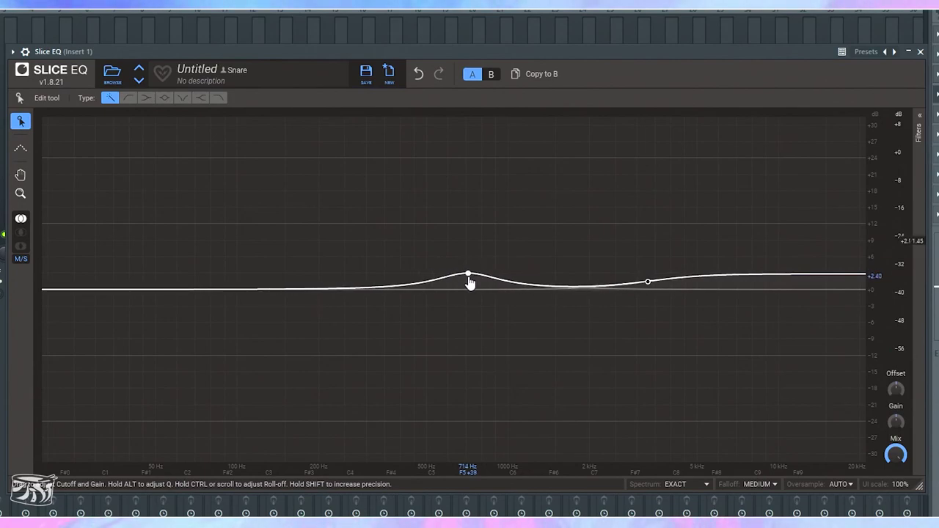
pyautogui.moveTo(377, 288); pyautogui.dragTo(361, 314)
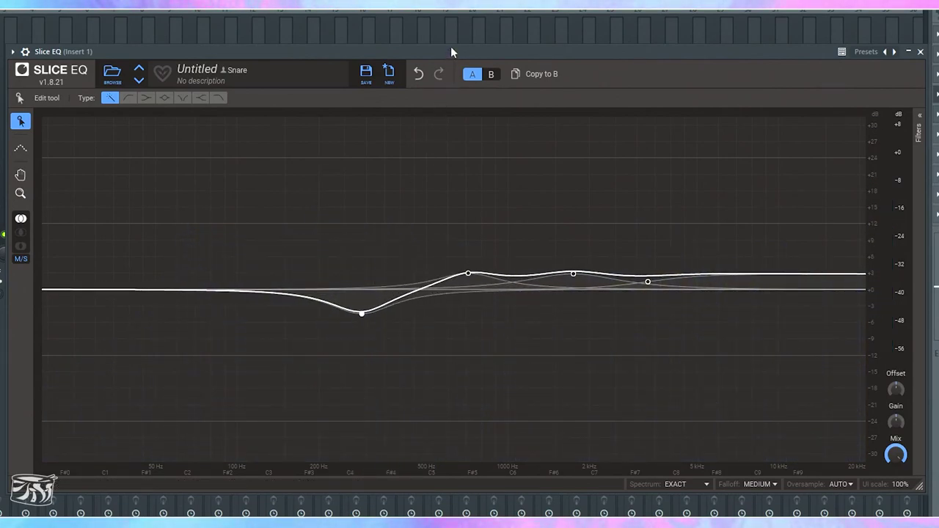
pyautogui.moveTo(196, 287); pyautogui.dragTo(269, 289)
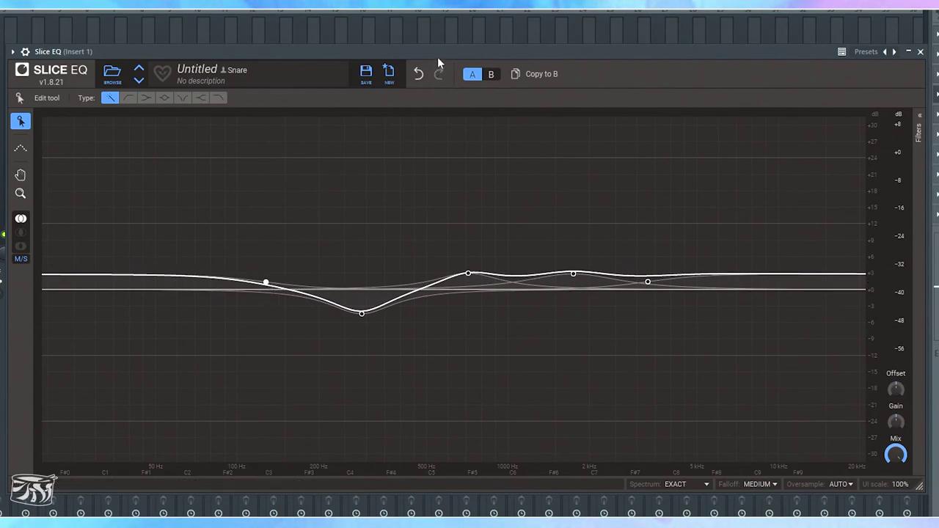
# - Audition the kick through the new EQ curve with the slot 5 Fruity WaveShaper bypassed
pyautogui.press('space')
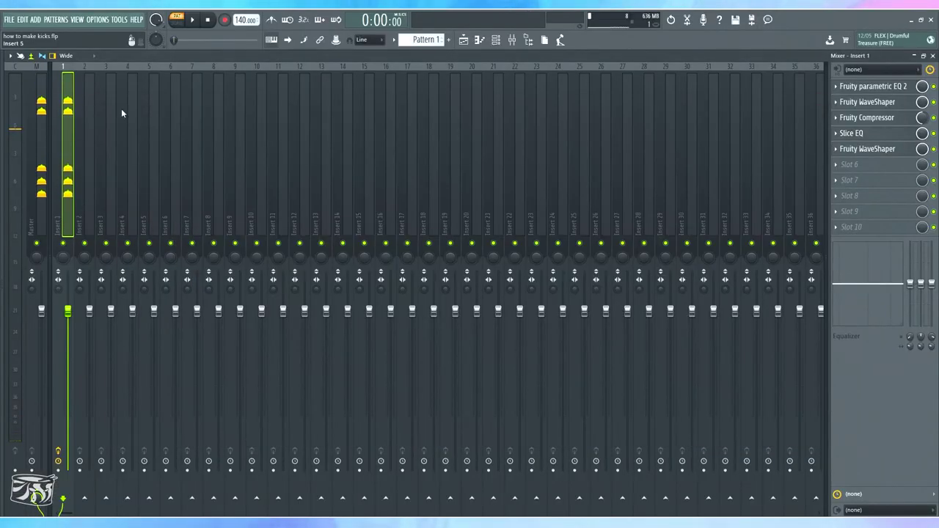
pyautogui.click(933, 149)
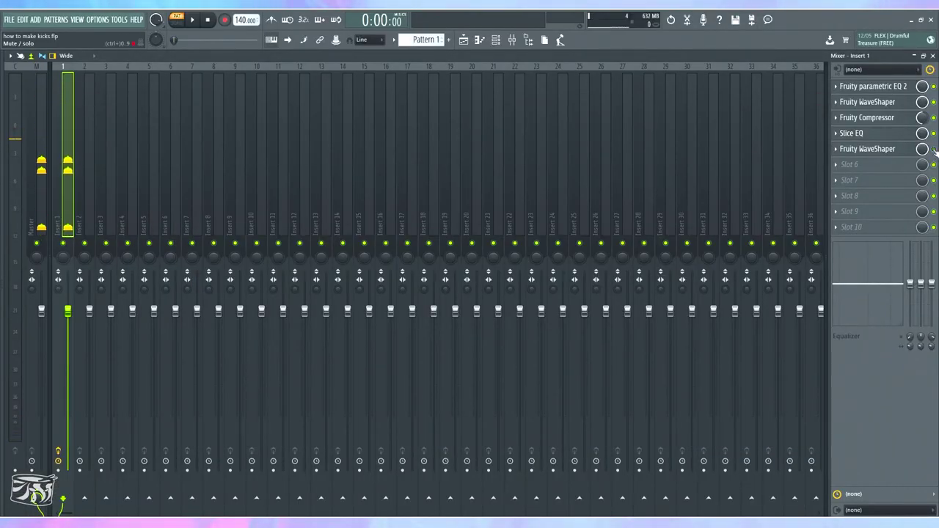
pyautogui.press('space')
pyautogui.press('space')
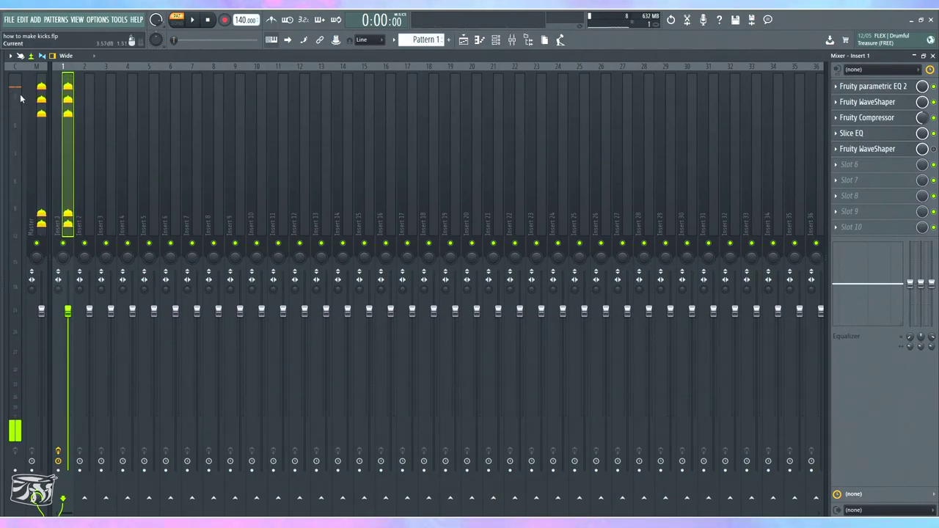
# - Switch the slot 5 Fruity WaveShaper back on, open it, move its window across the mixer and audition the kick
pyautogui.click(881, 150)
pyautogui.click(135, 276)
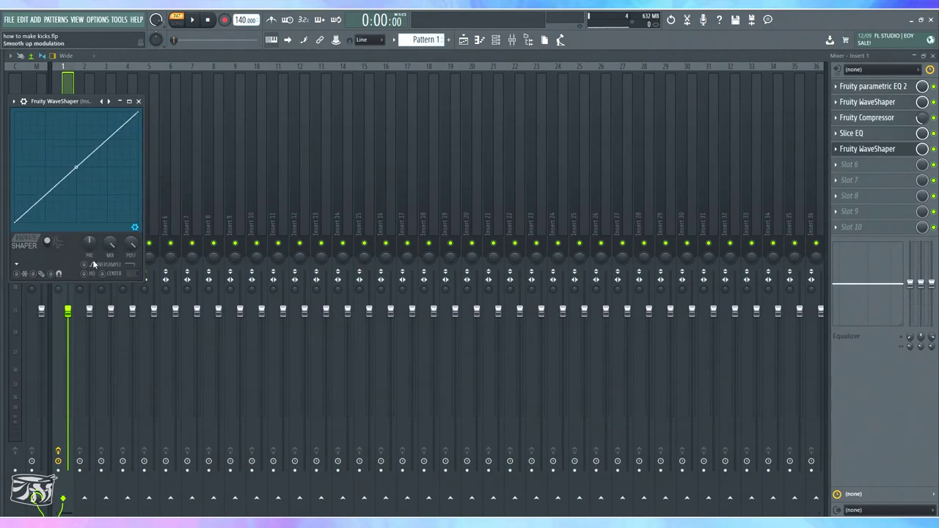
pyautogui.moveTo(93, 101); pyautogui.dragTo(337, 72)
pyautogui.press('space')
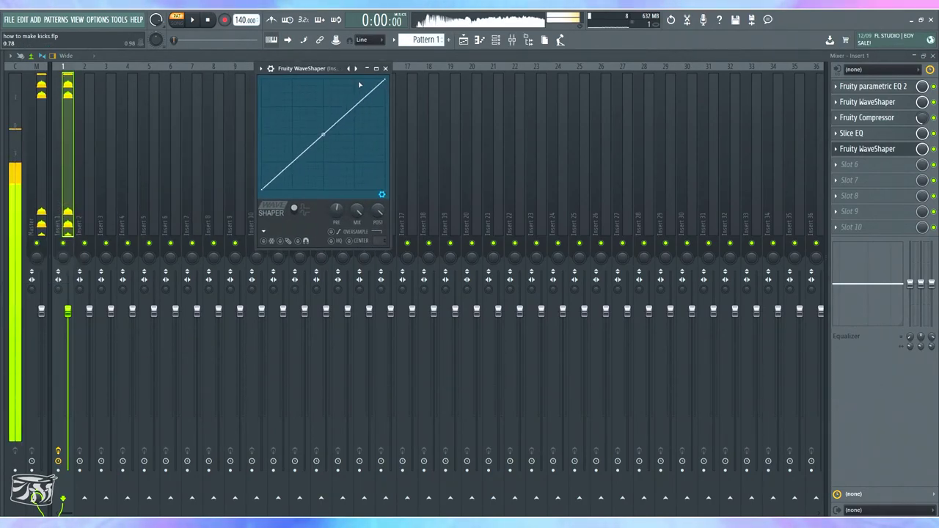
# - Close the Fruity WaveShaper window, return to the mixer and open an empty Edison on insert 1
pyautogui.press('space')
pyautogui.click(383, 71)
pyautogui.click(515, 41)
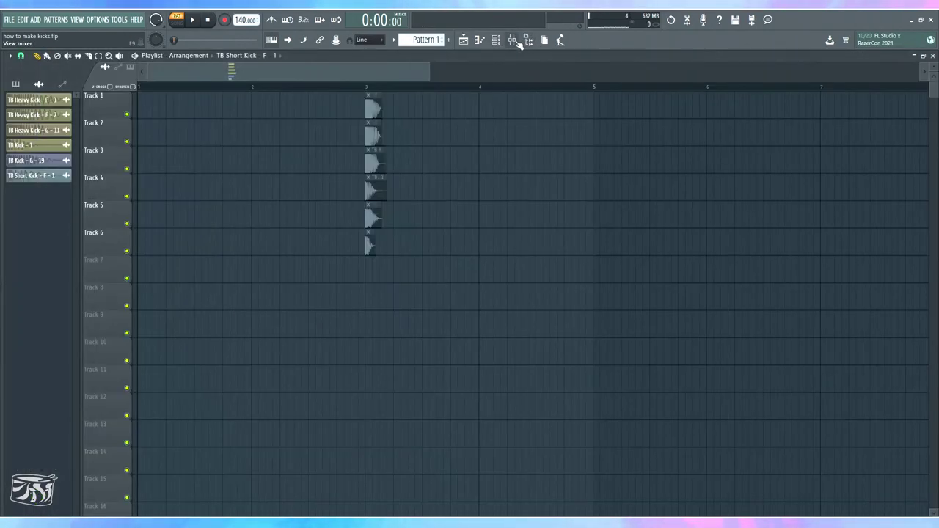
pyautogui.click(519, 41)
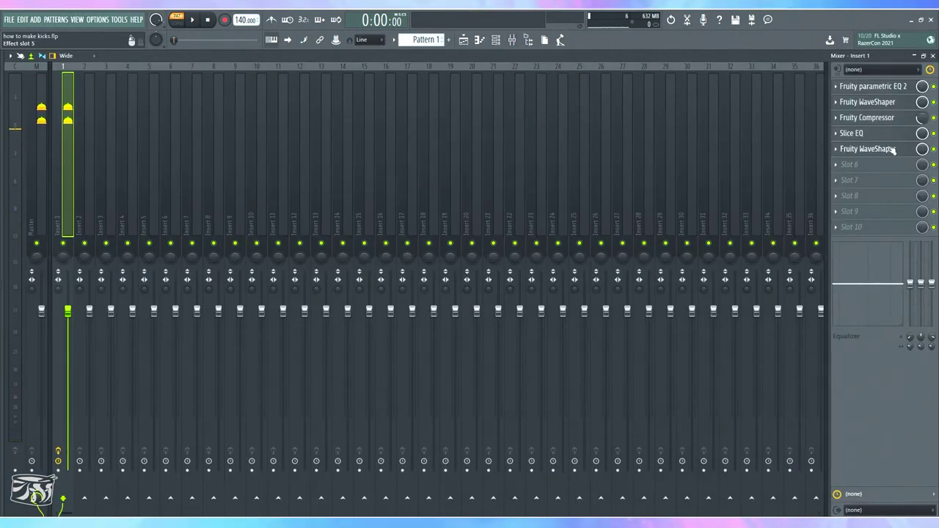
pyautogui.click(890, 134)
pyautogui.press('q')
pyautogui.press('q')
pyautogui.press('q')
pyautogui.press('q')
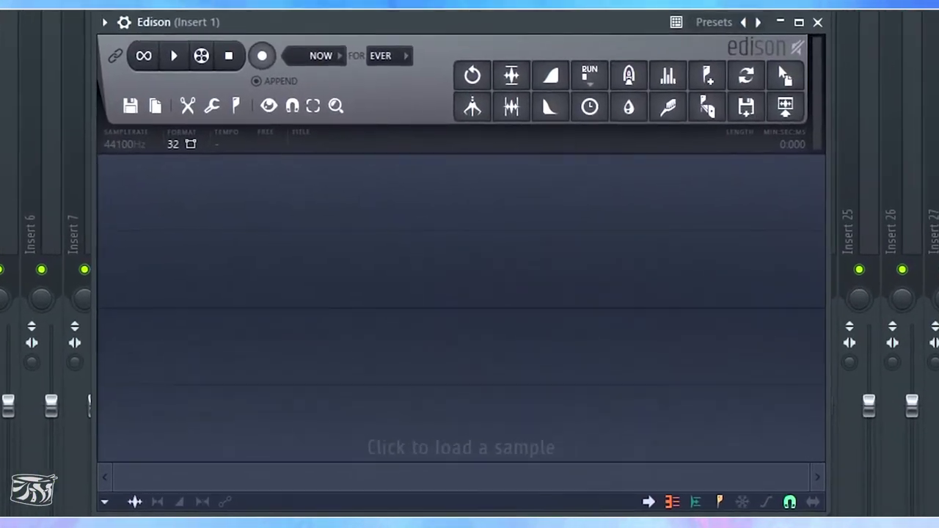
# - Record several kick hits into Edison with recording set to start Now, then stop the recording
pyautogui.click(316, 57)
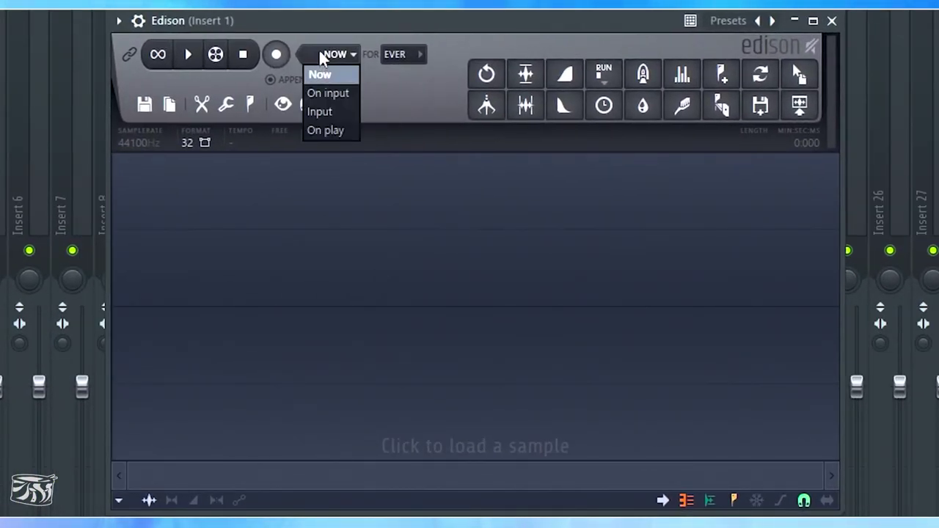
pyautogui.click(321, 58)
pyautogui.click(322, 58)
pyautogui.click(279, 57)
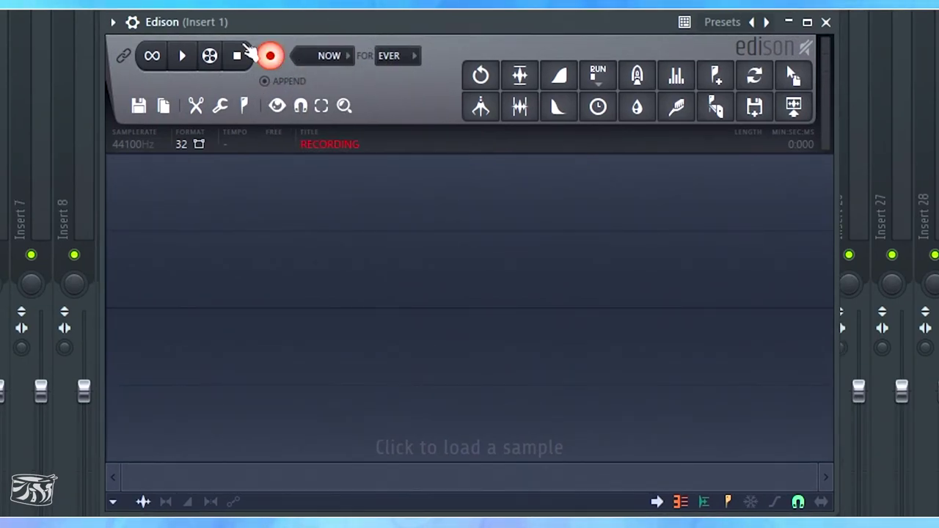
pyautogui.moveTo(301, 28); pyautogui.dragTo(331, 28)
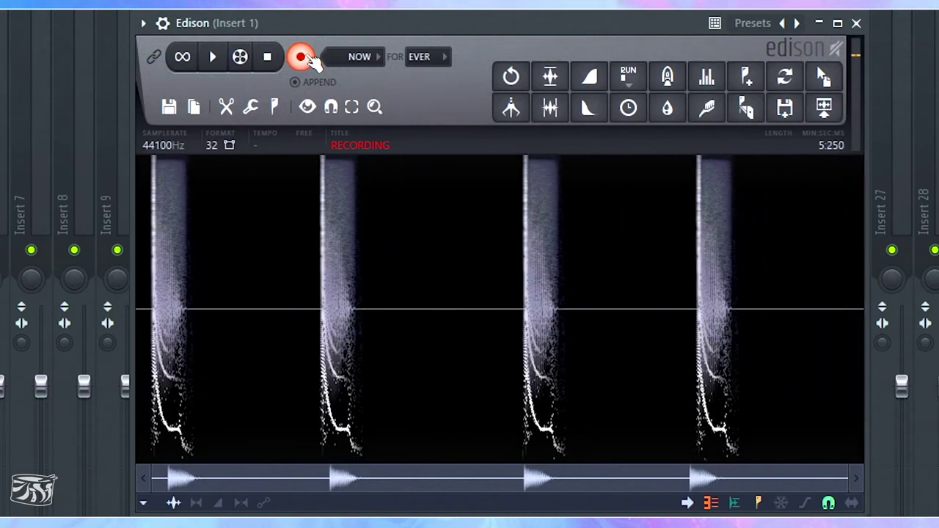
pyautogui.click(303, 57)
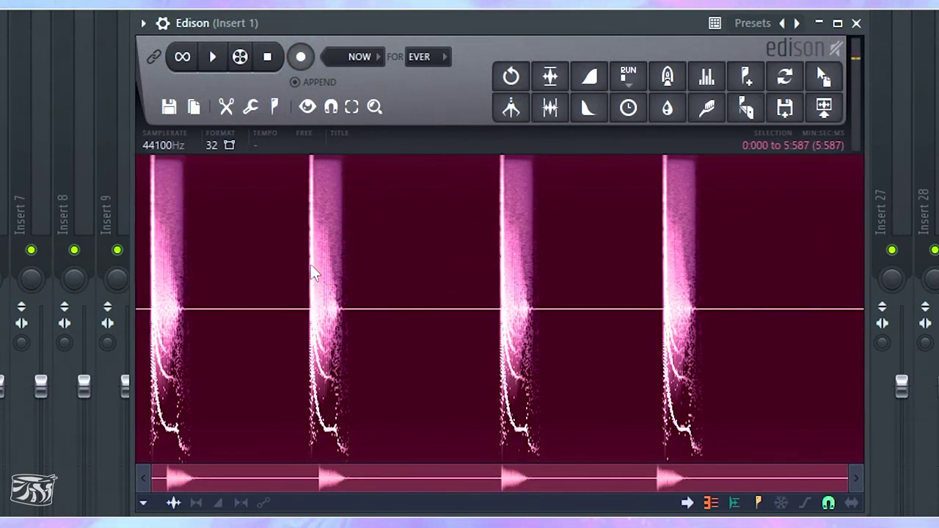
# - Clear the selection over the recording and play back the recorded kicks in Edison
pyautogui.scroll(4, 308, 308)
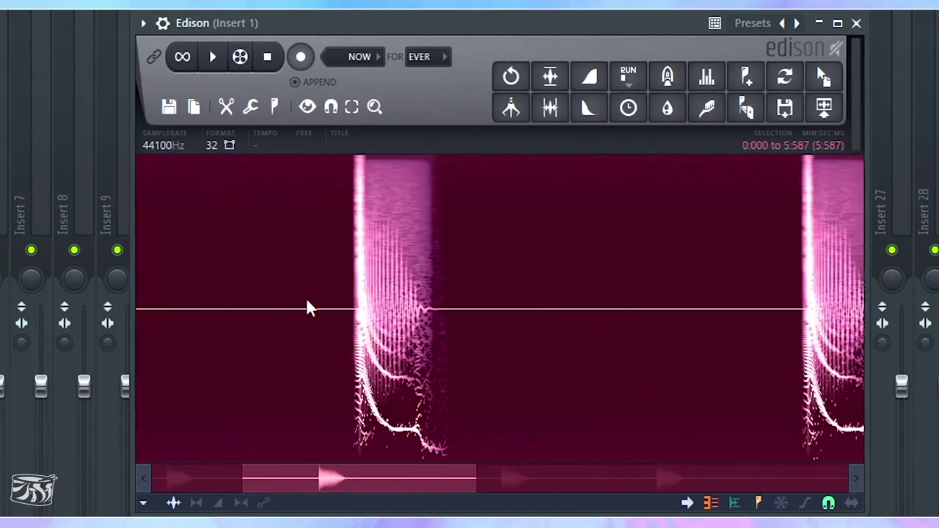
pyautogui.scroll(-2, 309, 308)
pyautogui.scroll(-2, 313, 308)
pyautogui.click(470, 272)
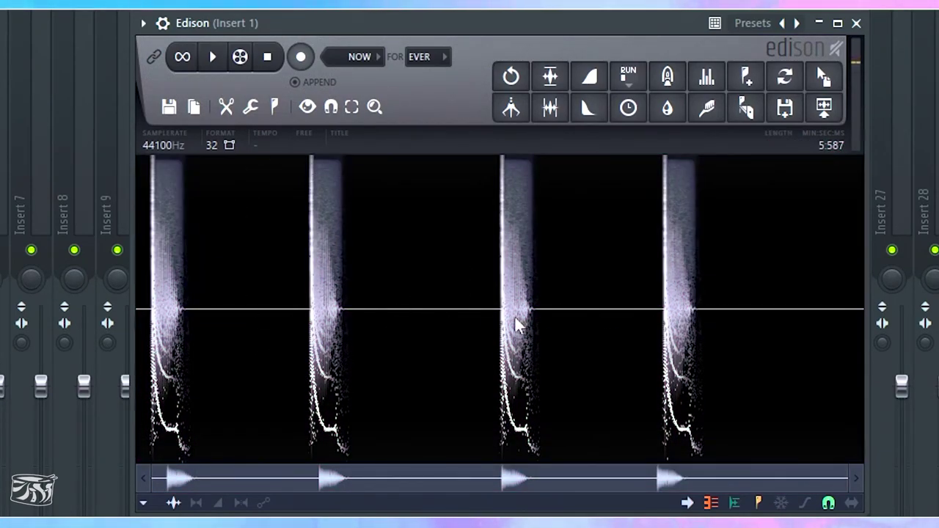
pyautogui.press('space')
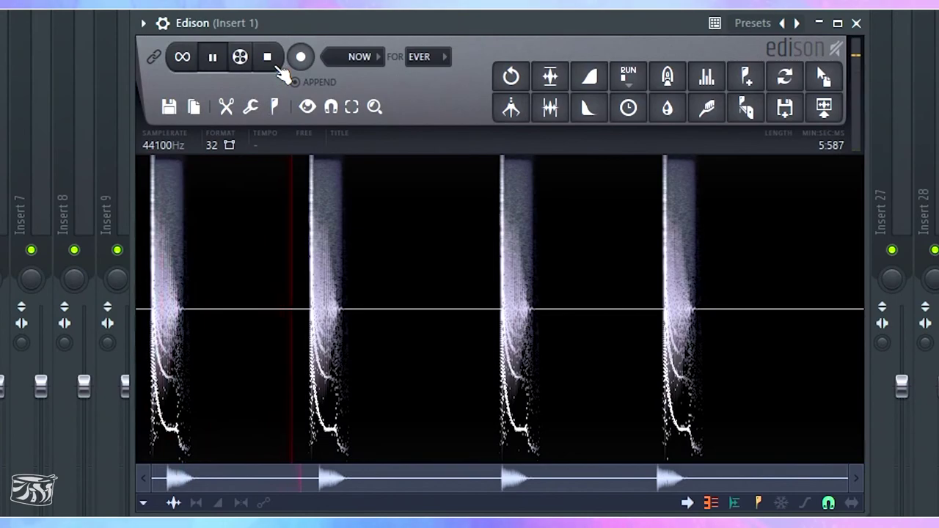
pyautogui.press('space')
# - Delete the last recorded hit and then the first two, keeping only the third kick
pyautogui.moveTo(557, 271); pyautogui.dragTo(866, 271)
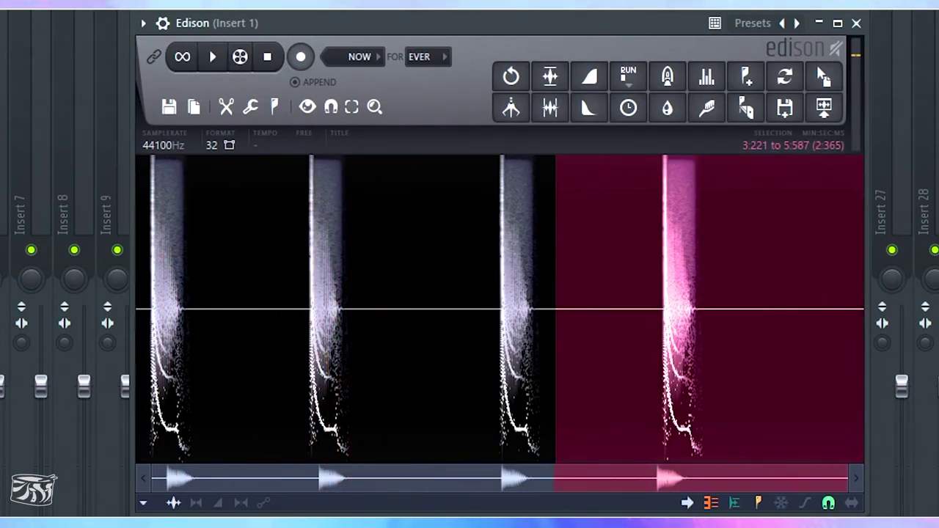
pyautogui.press('Delete')
pyautogui.moveTo(752, 298); pyautogui.dragTo(80, 289)
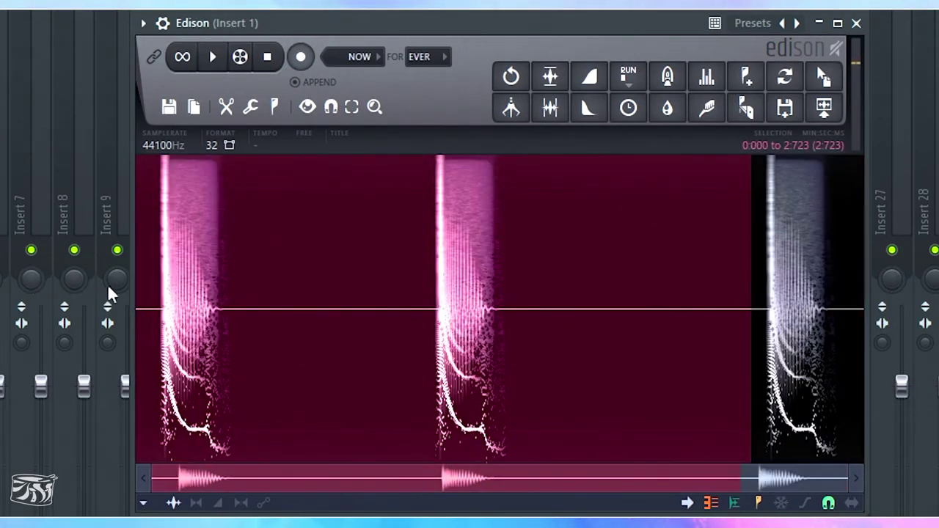
pyautogui.press('Delete')
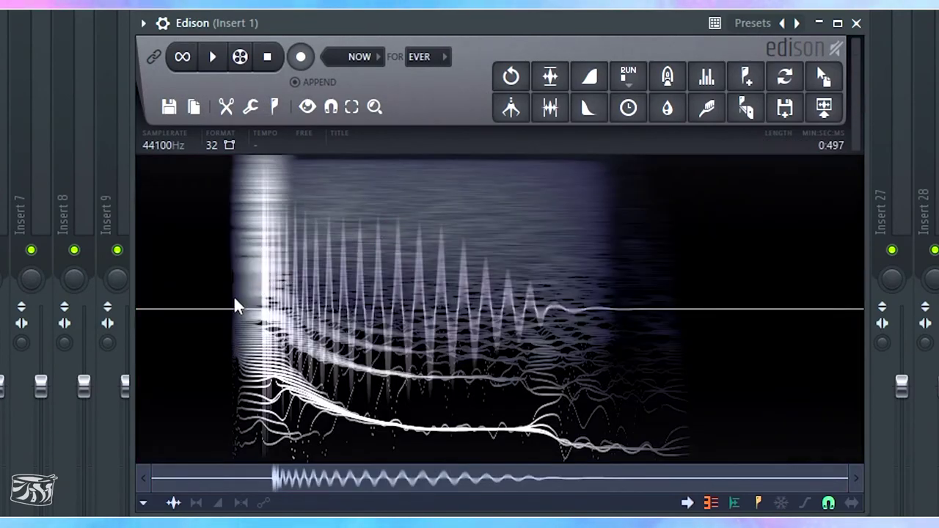
# - Select the silent lead-in before the kick's transient, from 0:000 to 0:086
pyautogui.scroll(4, 226, 298)
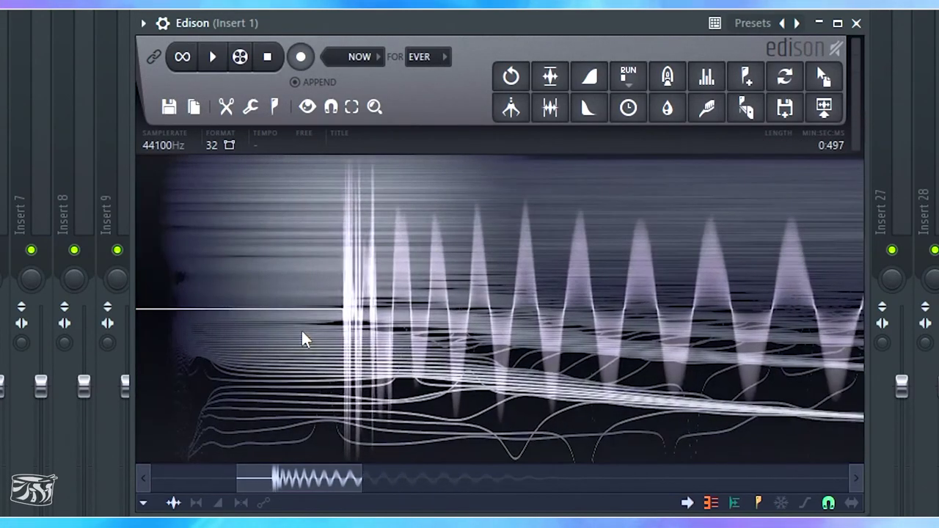
pyautogui.scroll(5, 342, 327)
pyautogui.scroll(3, 423, 318)
pyautogui.moveTo(421, 309); pyautogui.dragTo(247, 309)
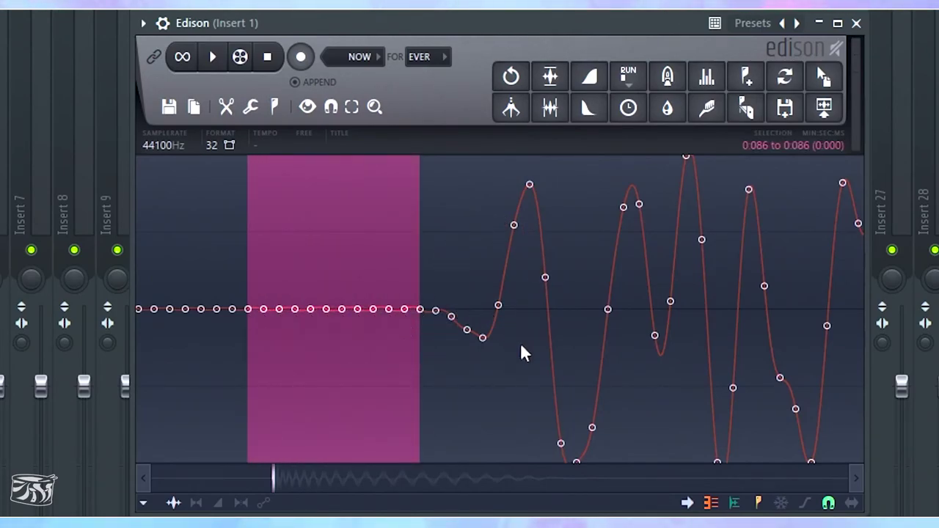
pyautogui.scroll(-6, 425, 367)
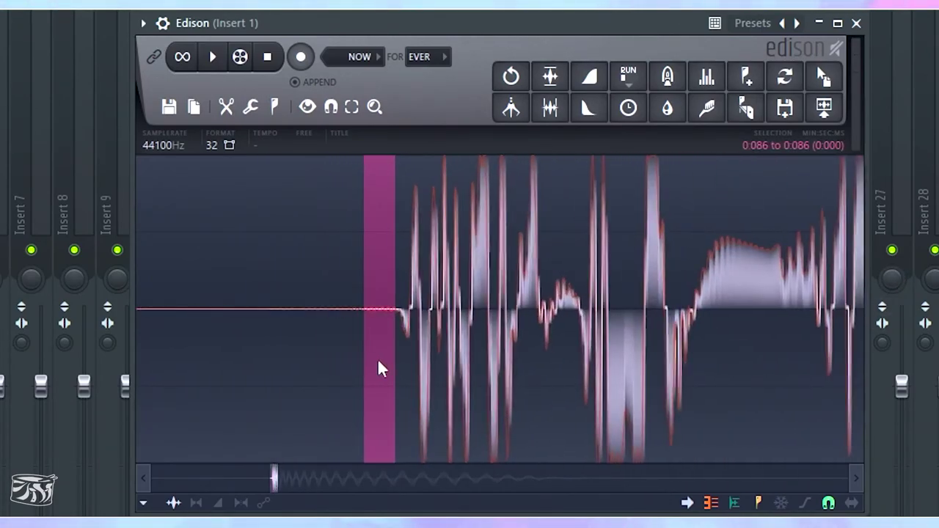
pyautogui.moveTo(139, 367); pyautogui.dragTo(136, 371)
pyautogui.scroll(-4, 302, 325)
pyautogui.moveTo(314, 326); pyautogui.dragTo(137, 331)
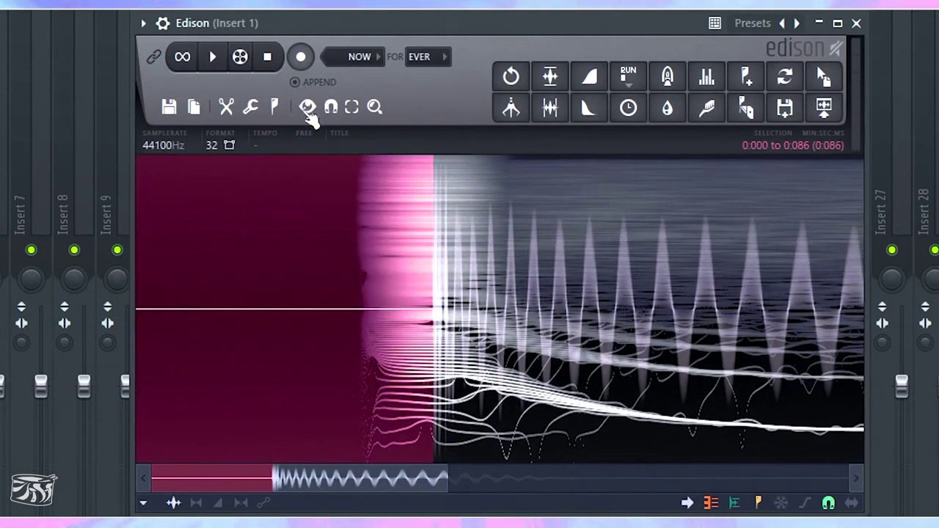
pyautogui.scroll(-3, 628, 305)
pyautogui.scroll(-2, 628, 308)
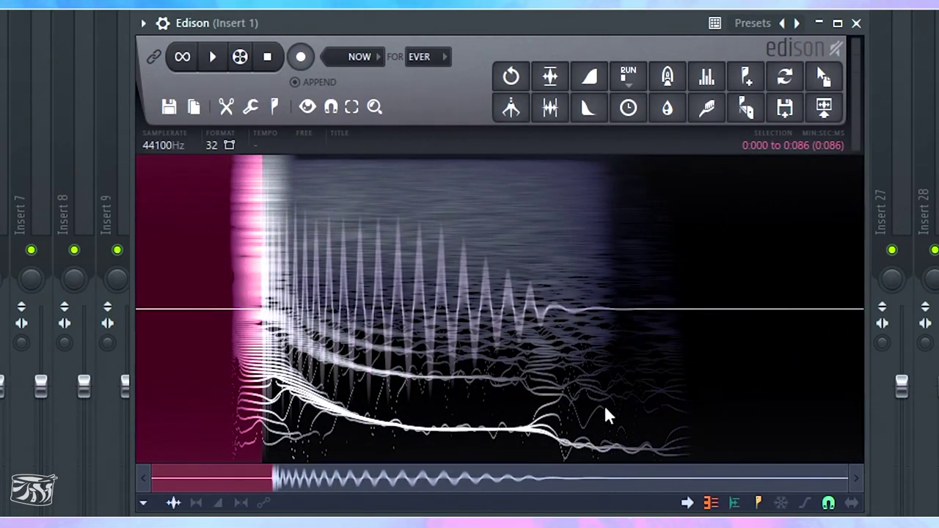
# - Switch Edison's Dual view off and on again and look through the spectrum display settings
pyautogui.click(308, 107)
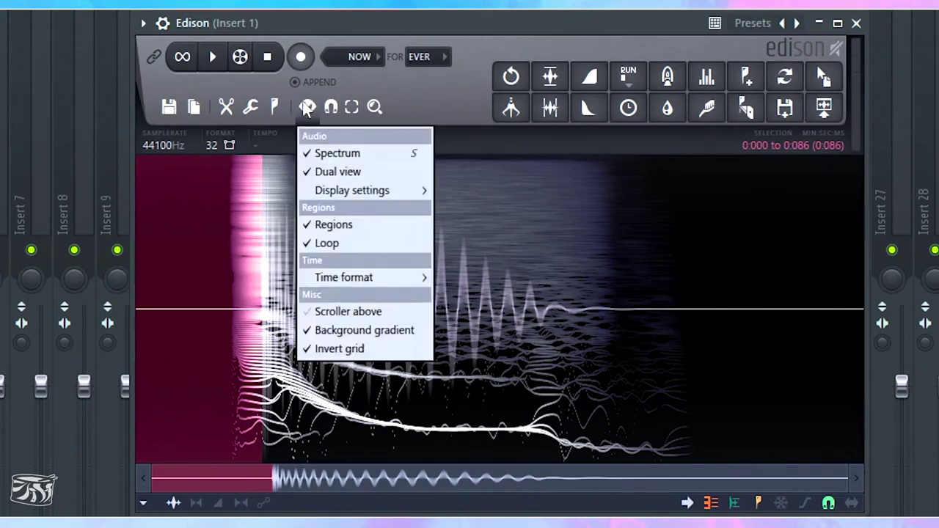
pyautogui.click(333, 173)
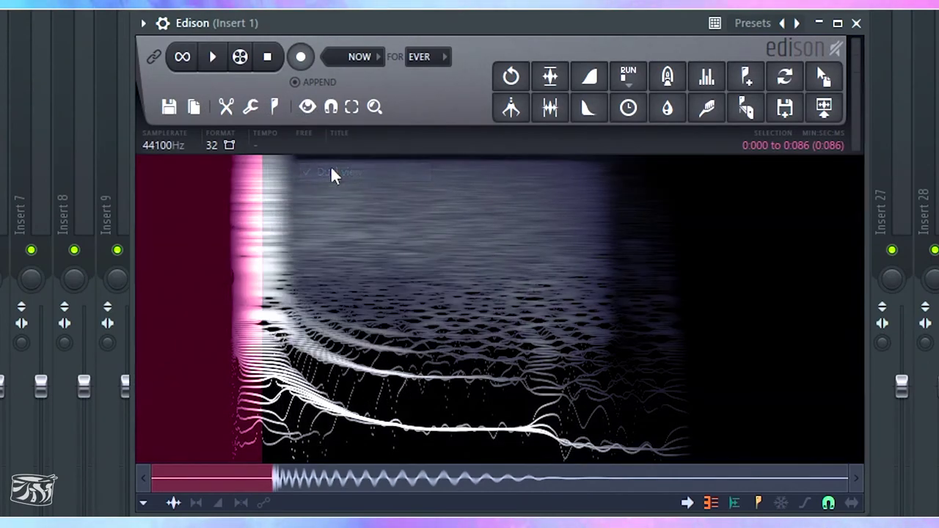
pyautogui.click(308, 107)
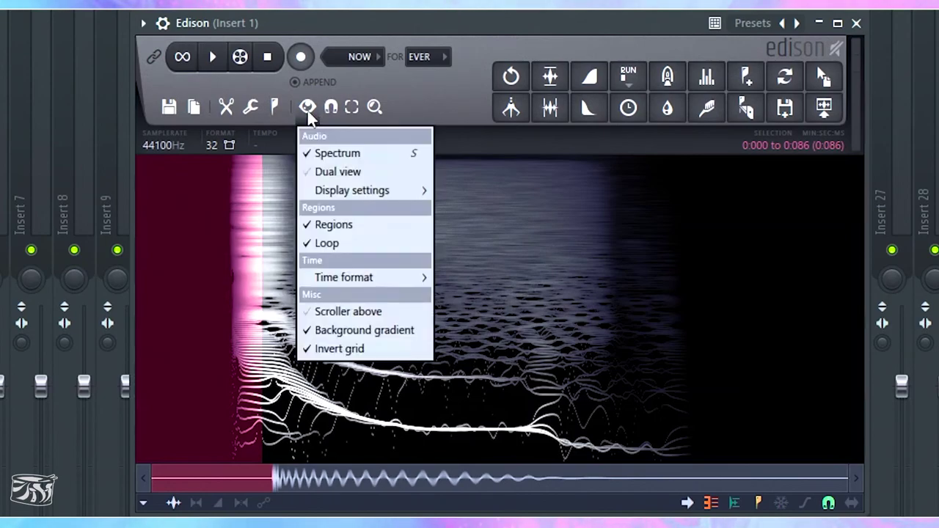
pyautogui.click(321, 171)
pyautogui.click(308, 107)
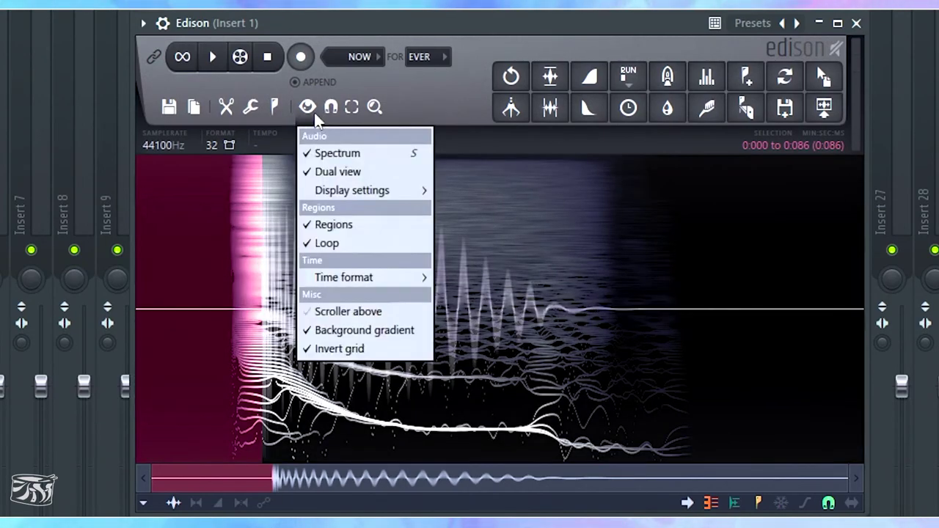
pyautogui.click(341, 154)
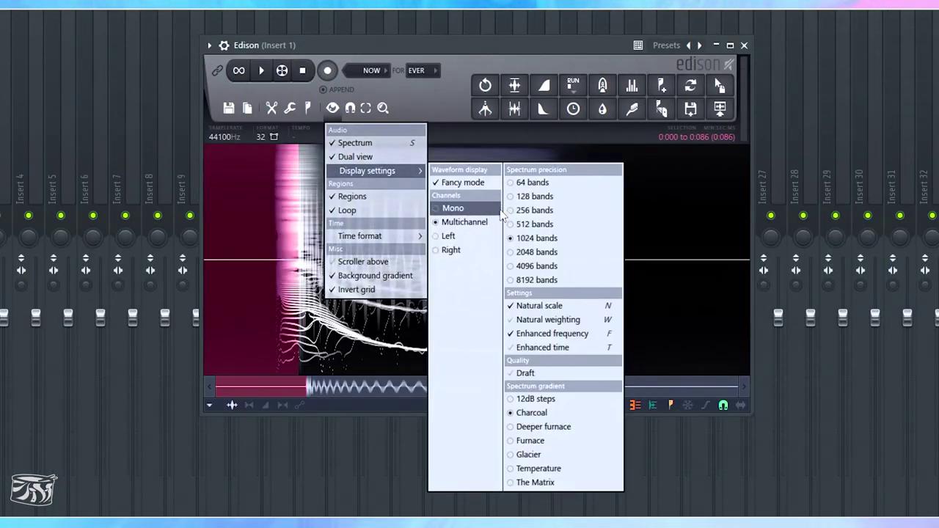
pyautogui.click(535, 398)
pyautogui.click(309, 108)
pyautogui.click(332, 108)
# - Check the selection edge against the kick's transient and delete the selected silent lead-in
pyautogui.moveTo(372, 233)
pyautogui.scroll(3, 249, 330)
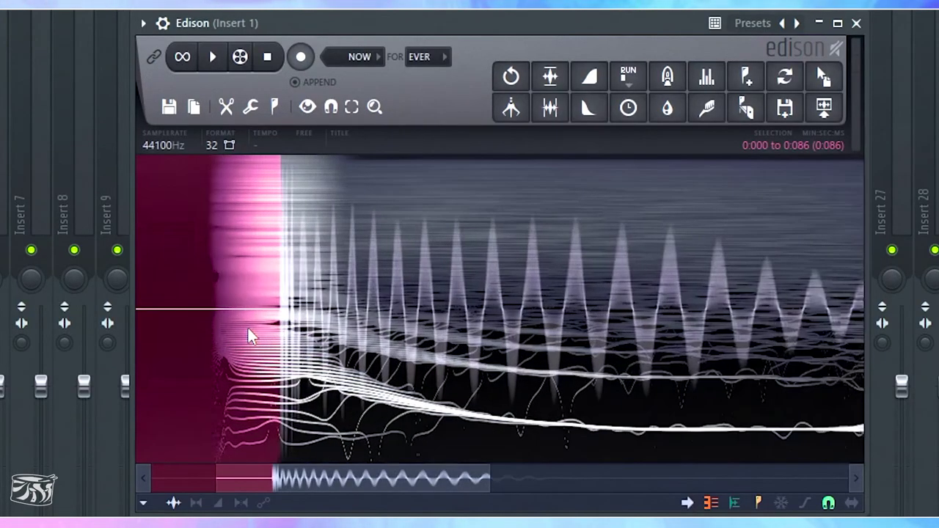
pyautogui.scroll(5, 250, 336)
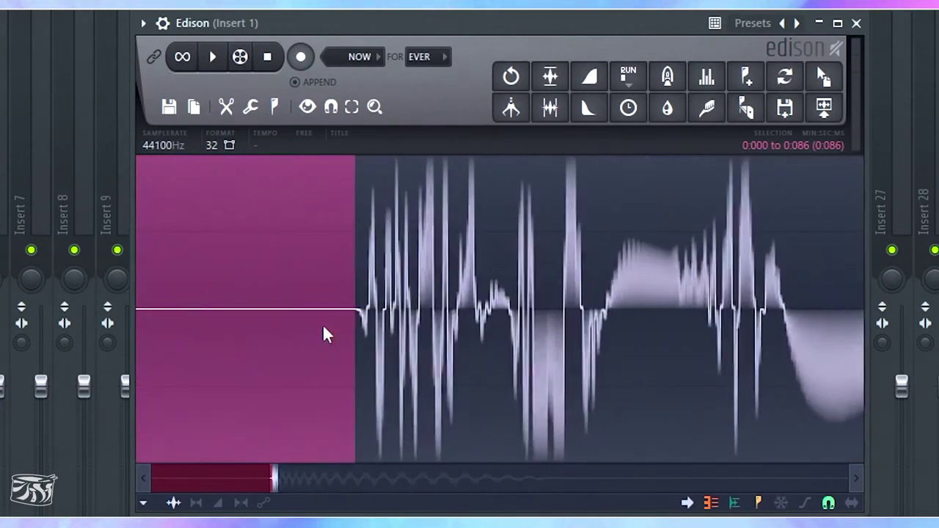
pyautogui.scroll(-3, 328, 332)
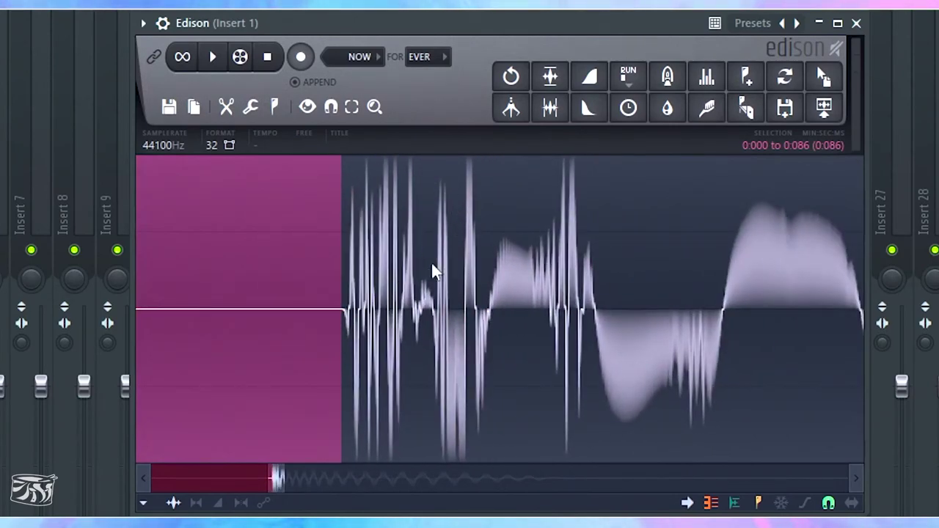
pyautogui.scroll(-1, 322, 301)
pyautogui.scroll(-5, 265, 302)
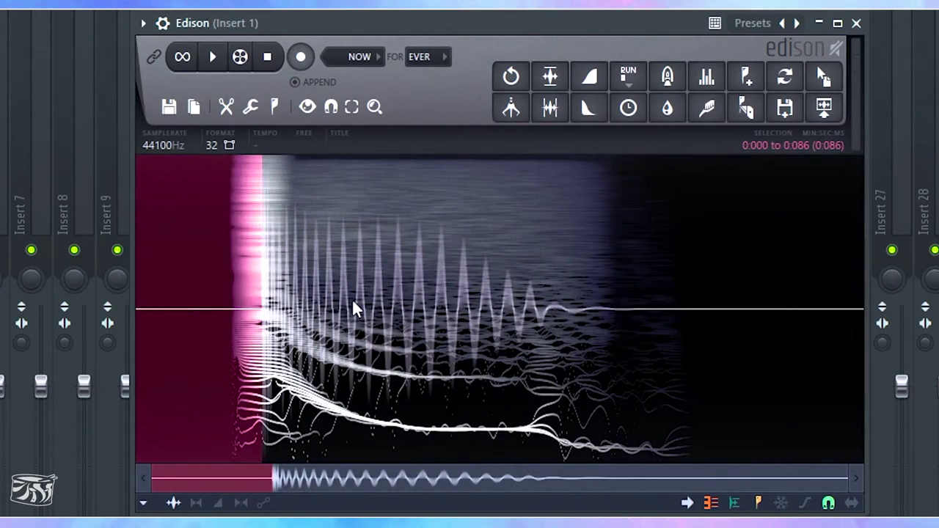
pyautogui.click(257, 301)
# - Select the silent tail after the kick from 0:275 to the end and delete it
pyautogui.scroll(3, 615, 294)
pyautogui.moveTo(492, 292); pyautogui.dragTo(858, 293)
pyautogui.scroll(-3, 711, 305)
pyautogui.moveTo(566, 322); pyautogui.dragTo(624, 332)
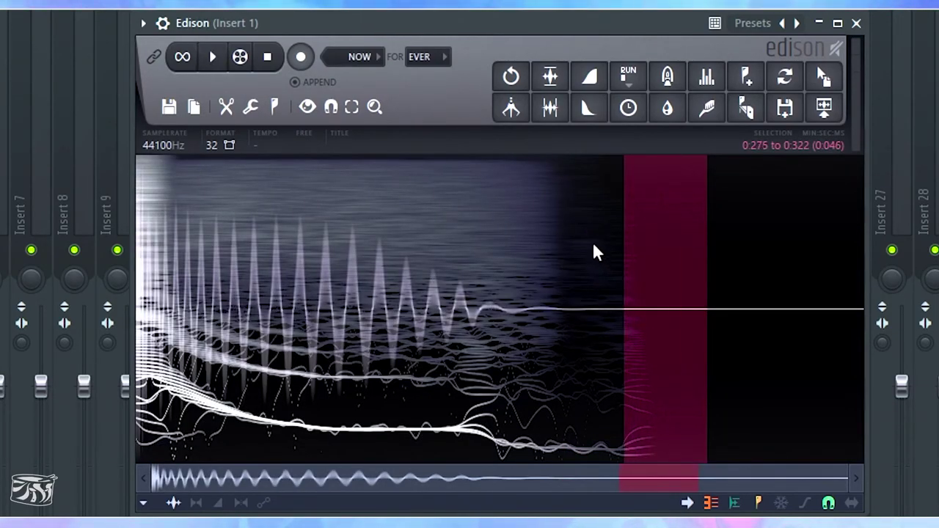
pyautogui.moveTo(706, 292); pyautogui.dragTo(897, 298)
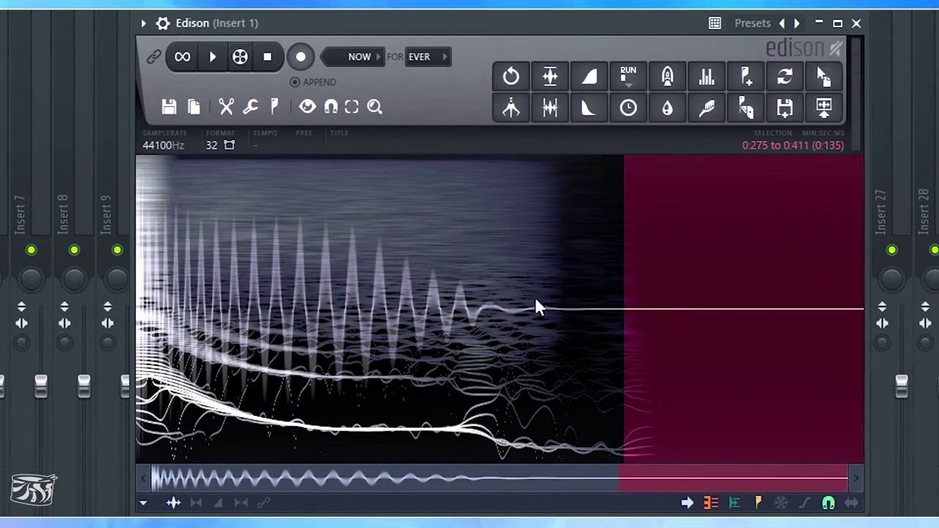
pyautogui.press('Delete')
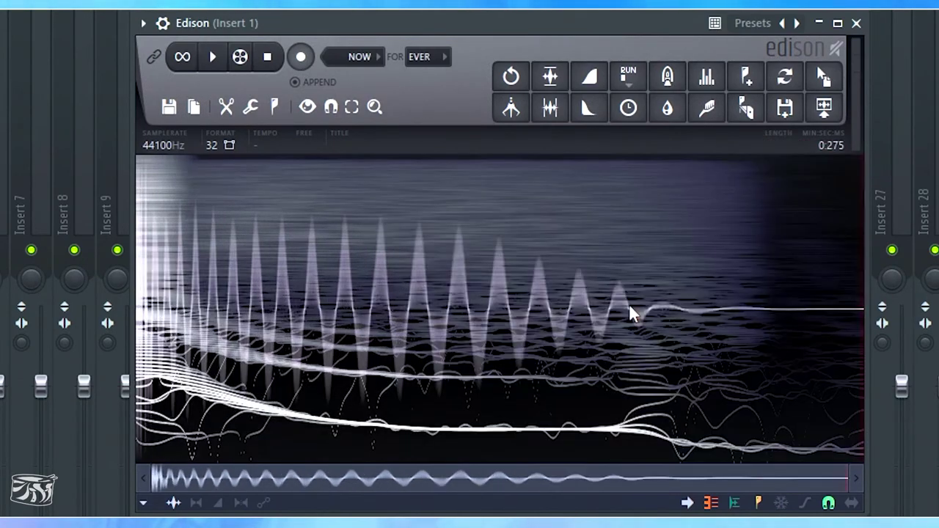
# - Fade out the end of the kick from 0:235 to 0:275
pyautogui.click(758, 294)
pyautogui.moveTo(761, 294); pyautogui.dragTo(870, 301)
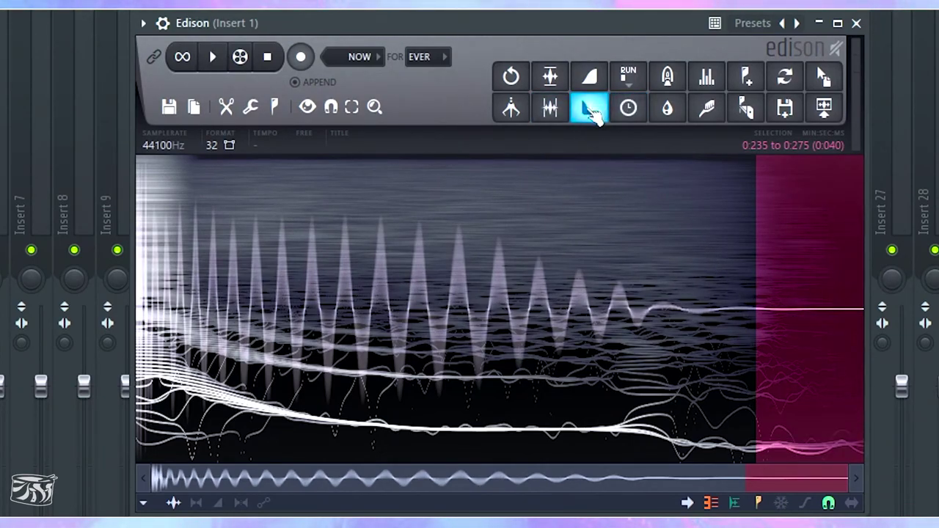
pyautogui.click(747, 271)
# - Fade in the kick's first few samples up to the initial dip and check the resulting waveform
pyautogui.moveTo(847, 477)
pyautogui.mouseDown()
pyautogui.moveTo(189, 445)
pyautogui.moveTo(154, 455)
pyautogui.mouseUp()
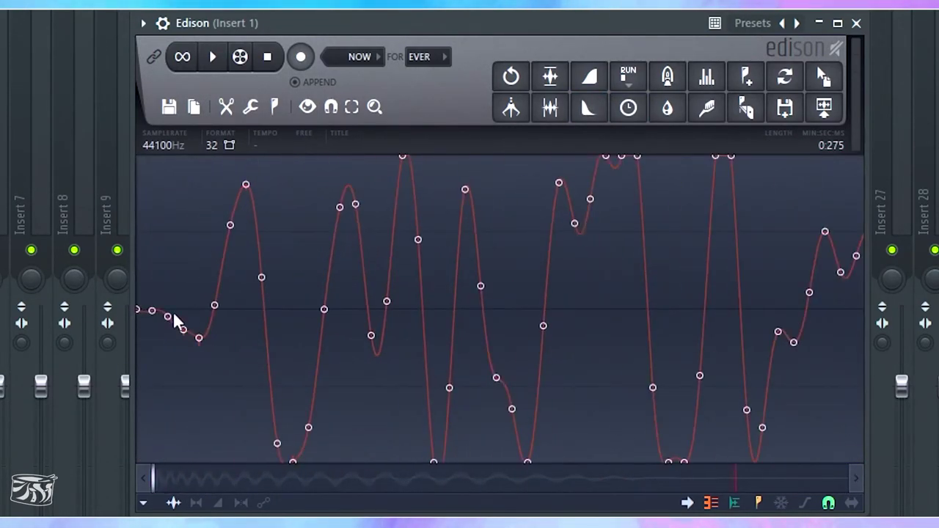
pyautogui.moveTo(196, 332); pyautogui.dragTo(102, 327)
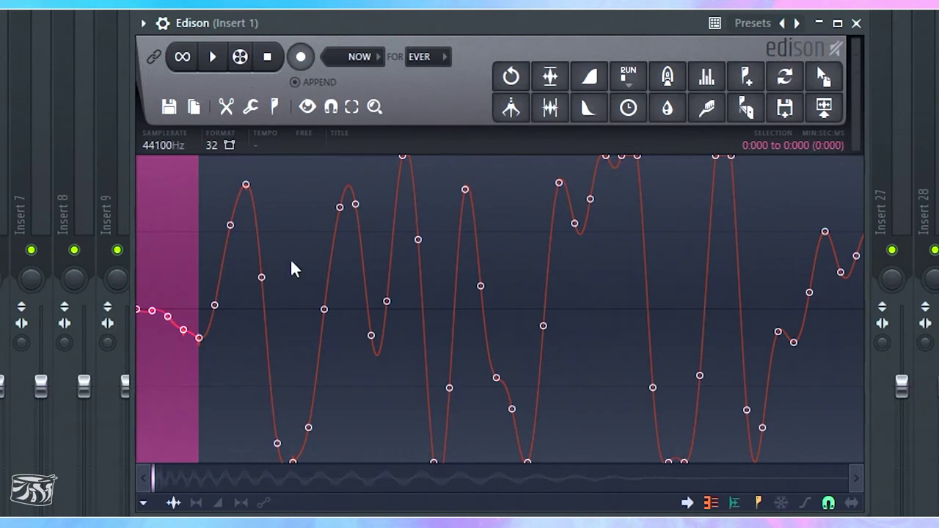
pyautogui.click(590, 81)
pyautogui.click(181, 275)
pyautogui.scroll(-5, 186, 277)
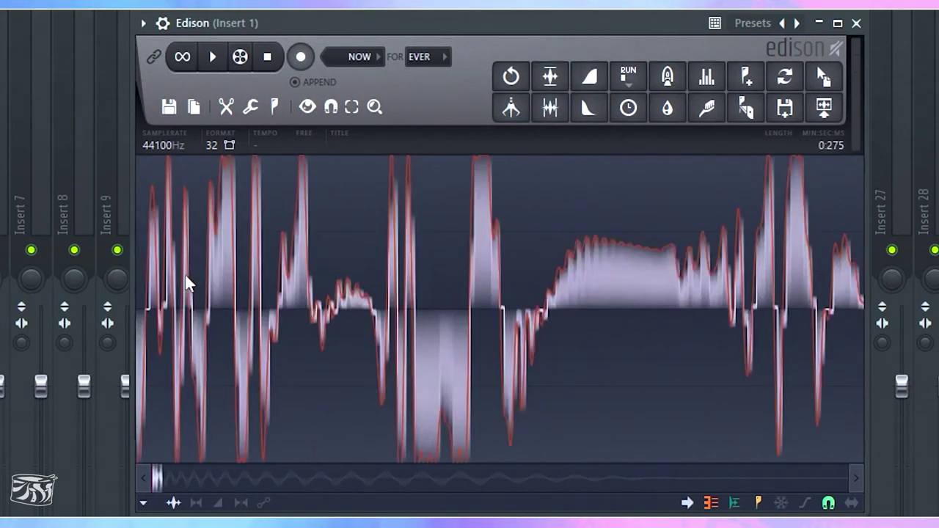
pyautogui.scroll(4, 187, 279)
pyautogui.scroll(1, 269, 475)
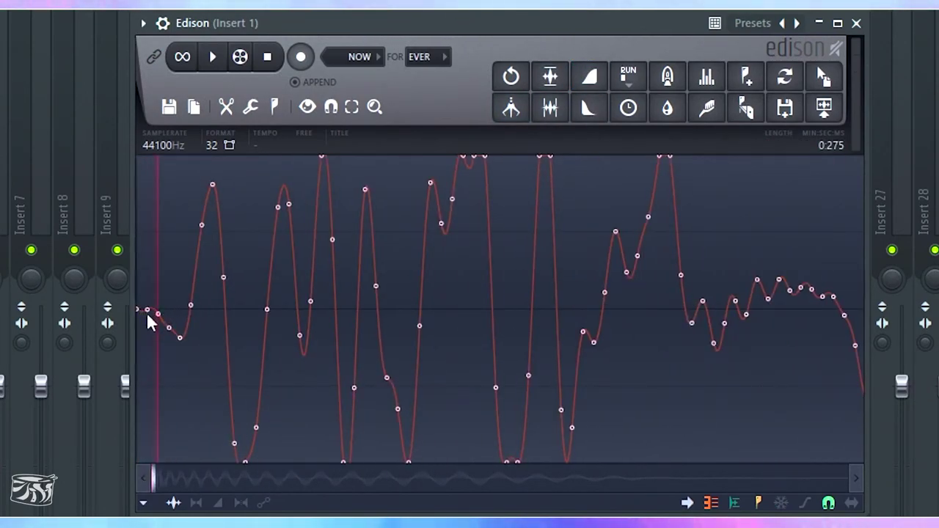
# - Play the trimmed kick and examine its low-frequency content and both ends in the spectral view for DC offset
pyautogui.scroll(-8, 151, 317)
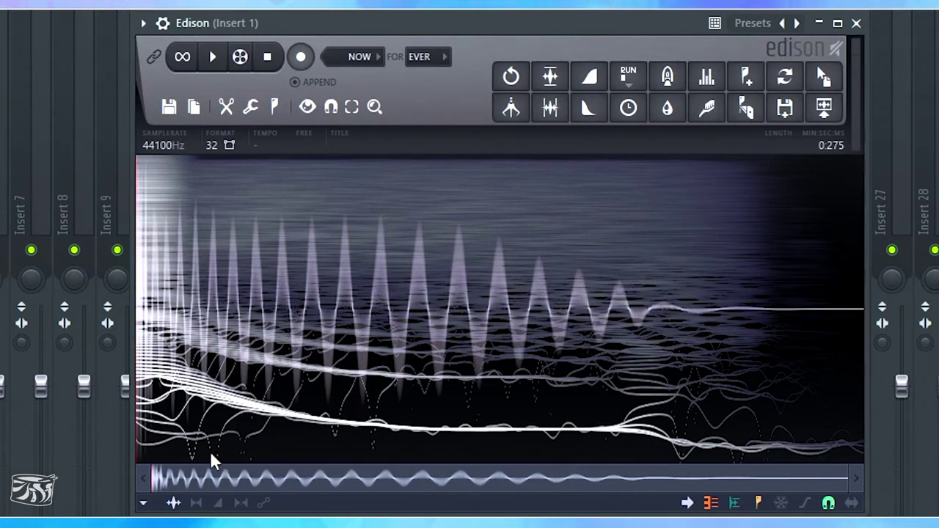
pyautogui.click(243, 402)
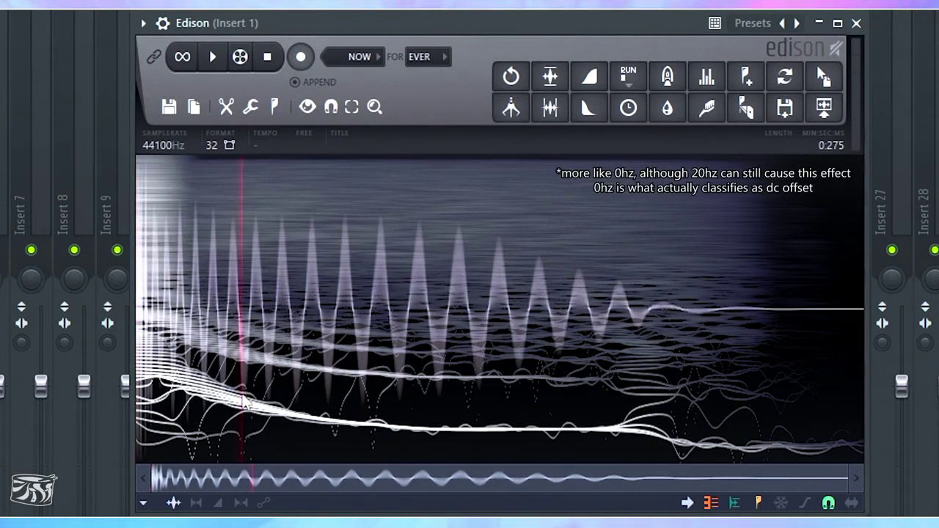
pyautogui.click(268, 59)
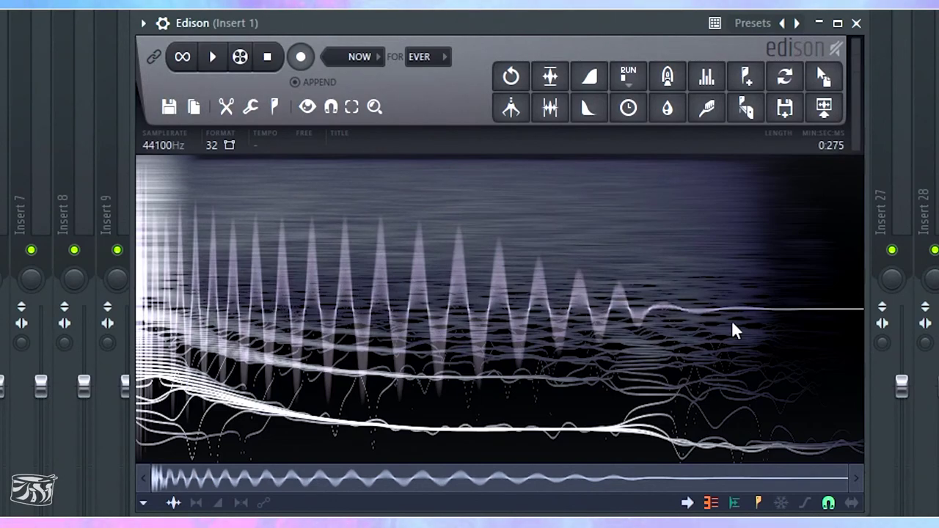
pyautogui.scroll(3, 736, 335)
pyautogui.scroll(-2, 701, 470)
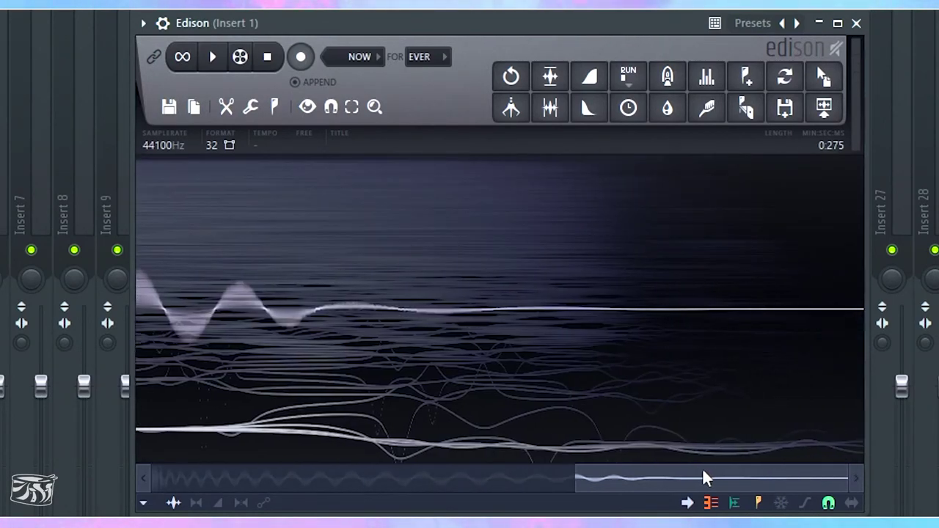
pyautogui.scroll(3, 782, 480)
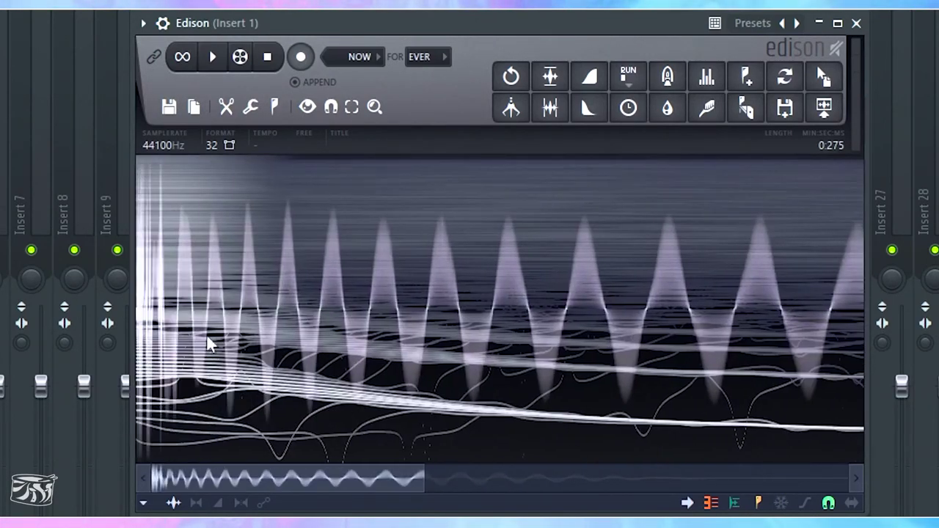
pyautogui.scroll(-3, 145, 312)
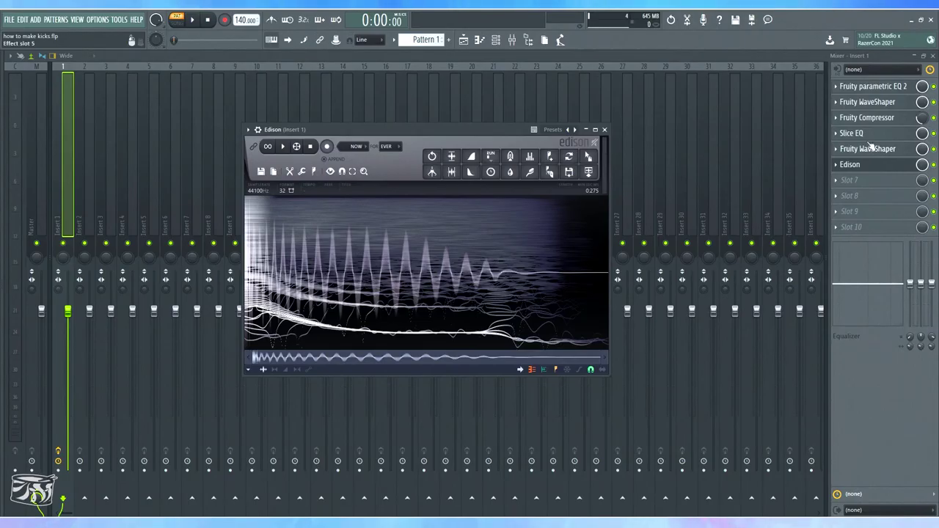
# - Dip the lowest frequencies slightly with an additional filter point in Slice EQ and close the equalizer
pyautogui.click(871, 137)
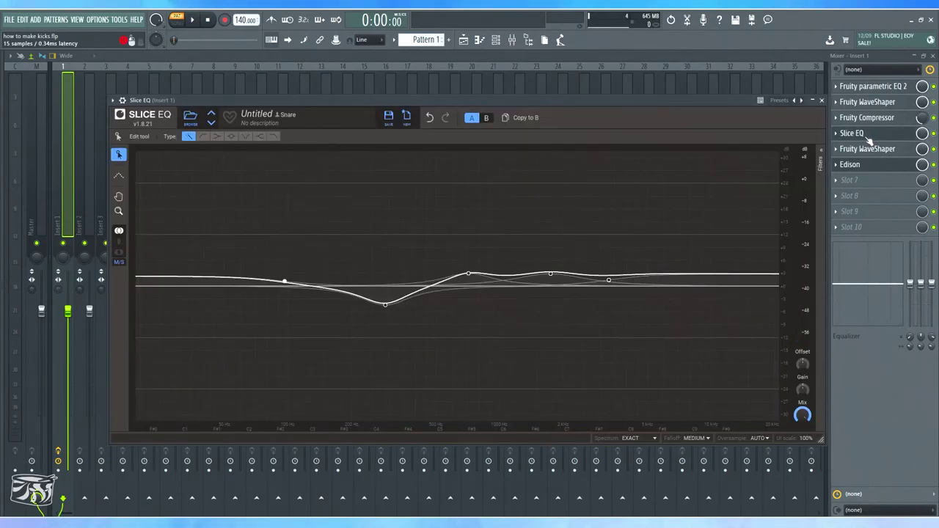
pyautogui.moveTo(47, 290); pyautogui.dragTo(48, 306)
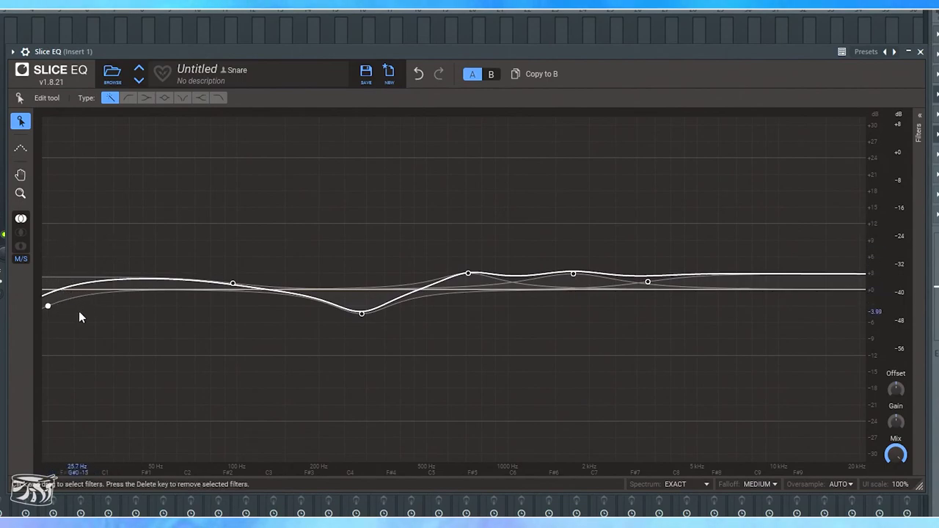
pyautogui.click(918, 132)
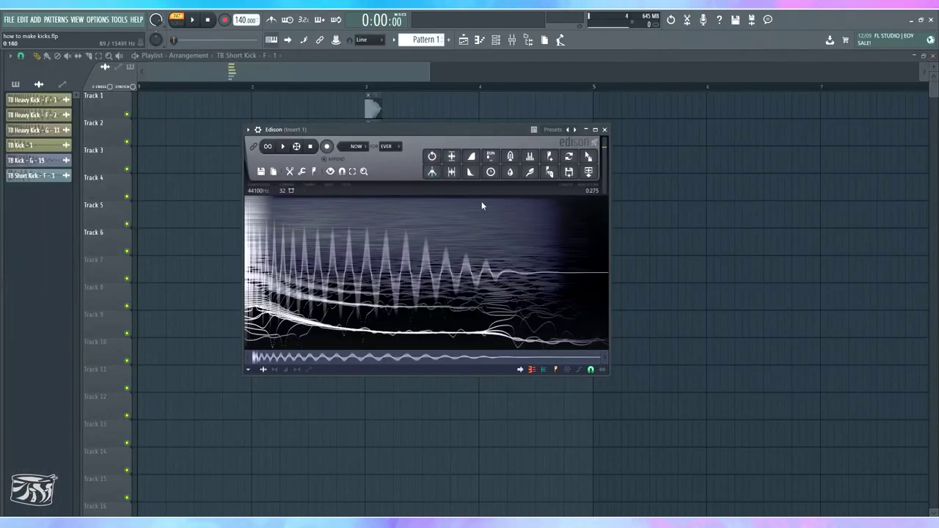
# - Show the channel rack and audition the Phase Plant kick with several repeated notes
pyautogui.press('F6')
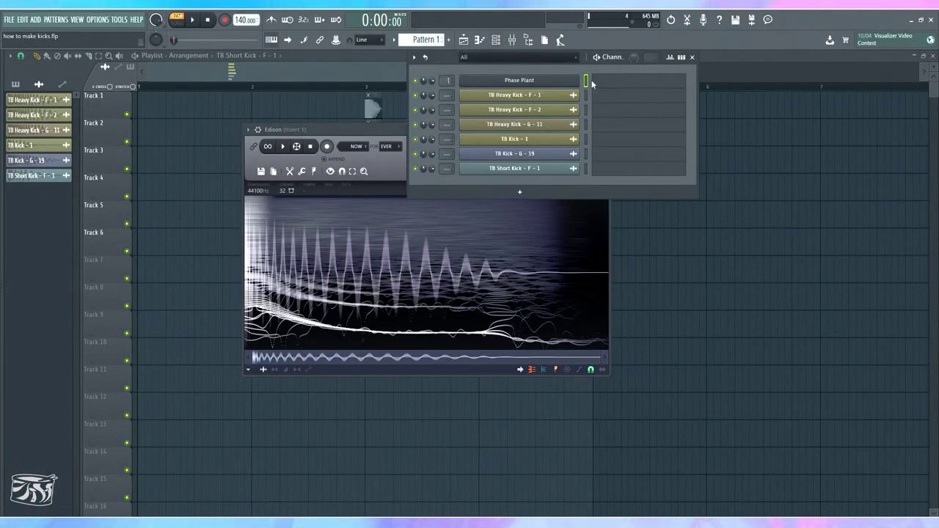
pyautogui.press('b')
pyautogui.press('b')
pyautogui.press('b')
pyautogui.press('b')
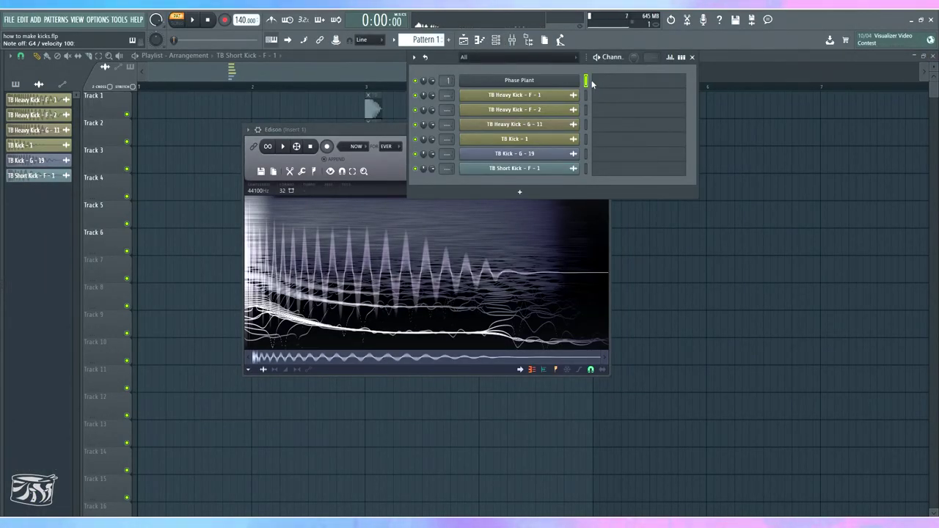
pyautogui.press('b')
pyautogui.press('b')
# - Place the edited kick from Edison on Track 1 at the start of the playlist
pyautogui.click(301, 177)
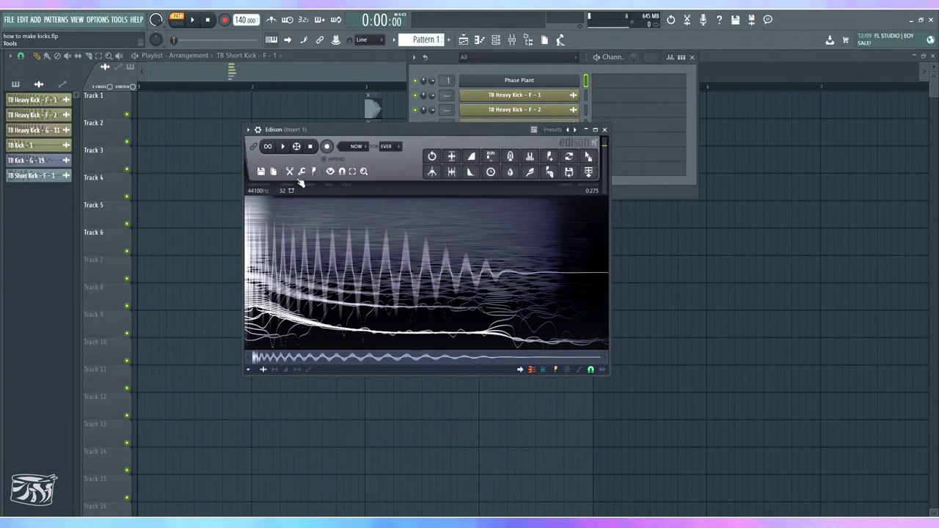
pyautogui.moveTo(587, 169); pyautogui.dragTo(149, 109)
pyautogui.scroll(8, 149, 93)
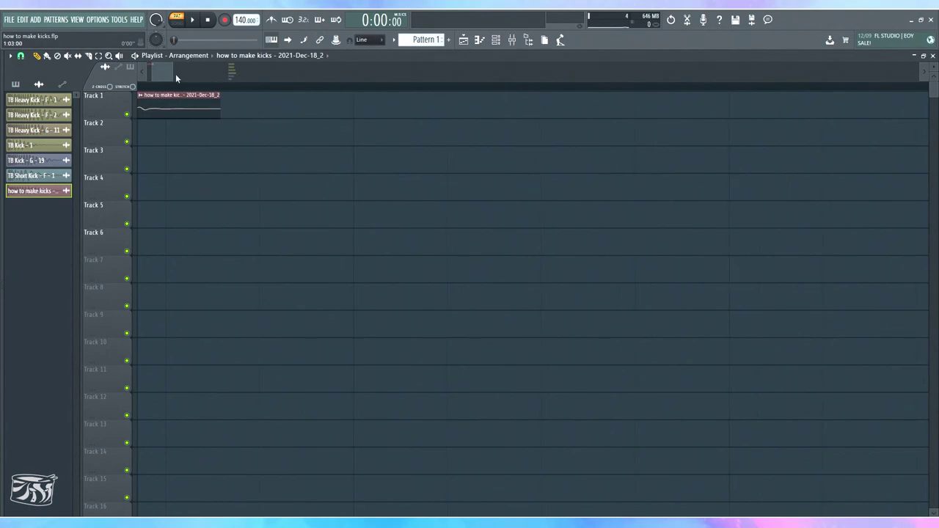
pyautogui.scroll(-5, 178, 79)
# - Open the kick clip's channel settings and set its pitch range to 7 semitones
pyautogui.doubleClick(170, 101)
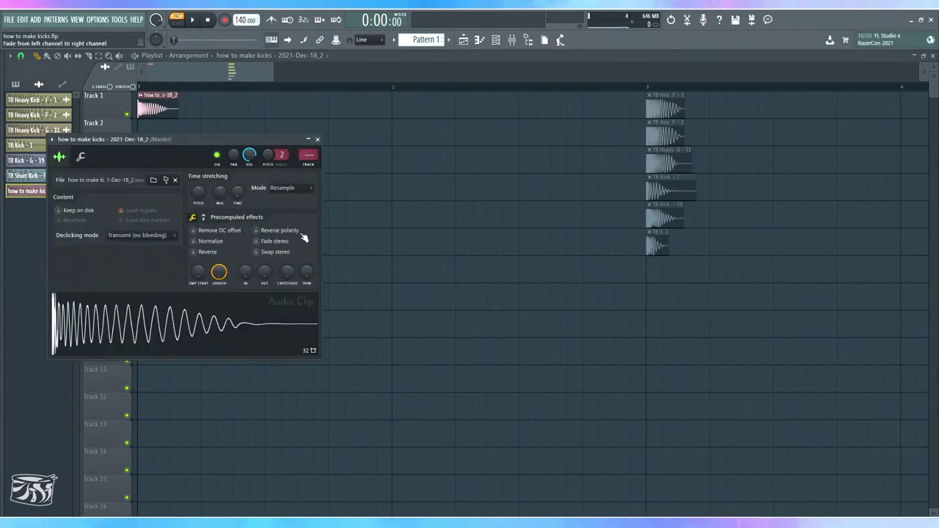
pyautogui.moveTo(265, 272); pyautogui.dragTo(265, 312)
pyautogui.click(243, 322)
pyautogui.moveTo(282, 156); pyautogui.dragTo(282, 139)
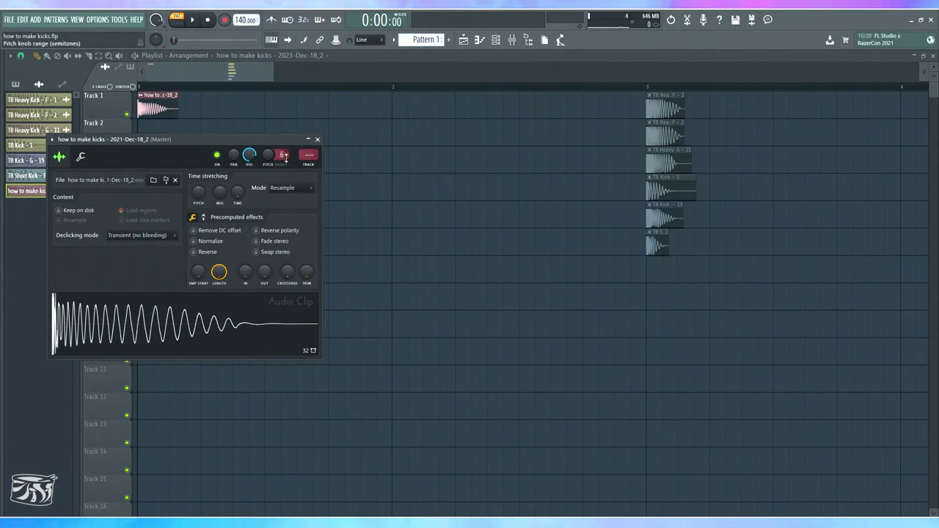
pyautogui.scroll(-1, 281, 155)
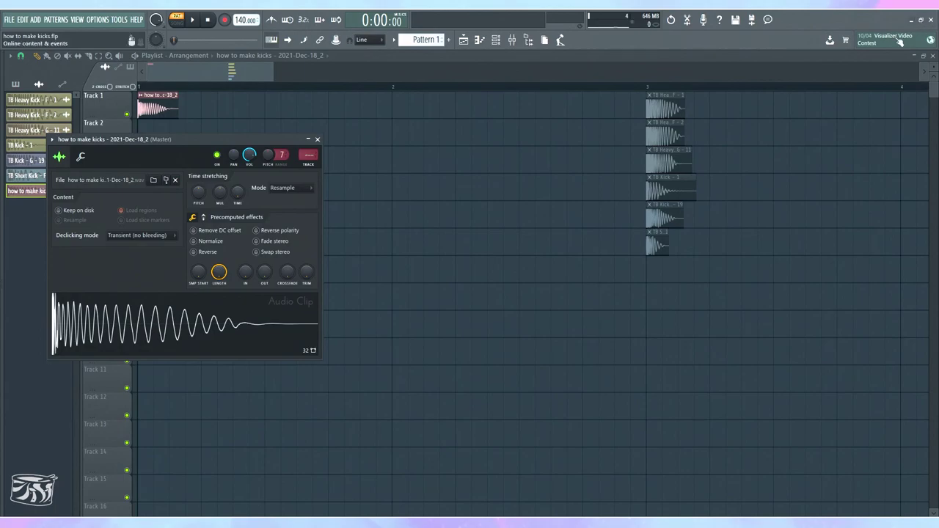
# - Shrink the FL Studio window and export the kick clip's sample as a WAV file onto the desktop
pyautogui.hotkey('alt', 'F8')
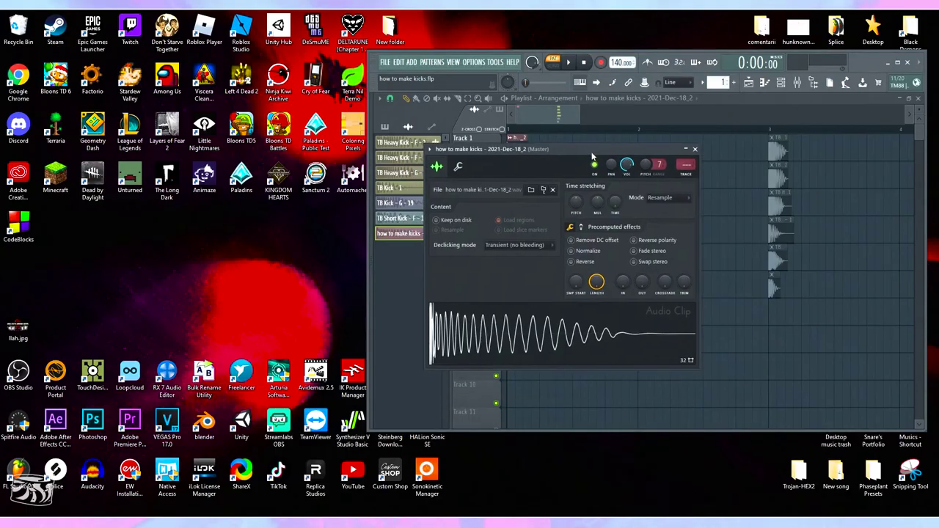
pyautogui.moveTo(591, 155); pyautogui.dragTo(593, 151)
pyautogui.moveTo(518, 336); pyautogui.dragTo(135, 306)
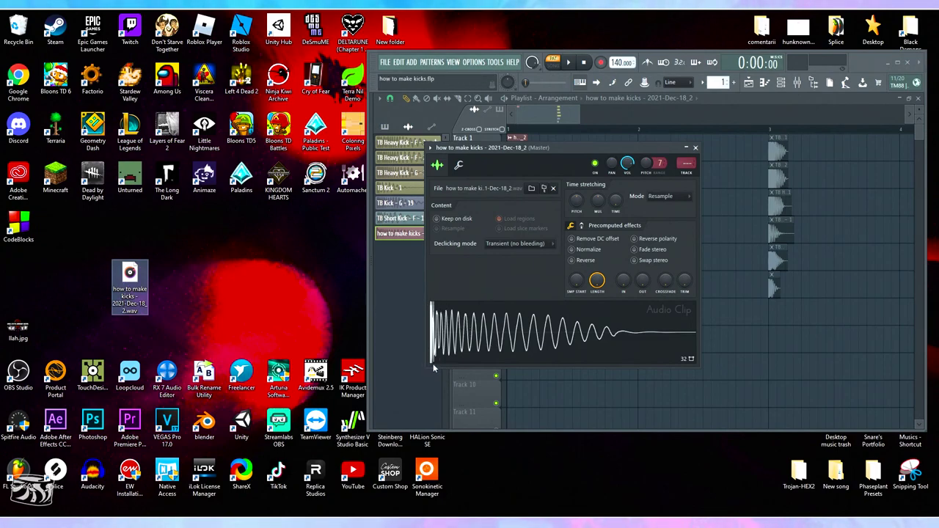
pyautogui.moveTo(442, 363); pyautogui.dragTo(138, 264)
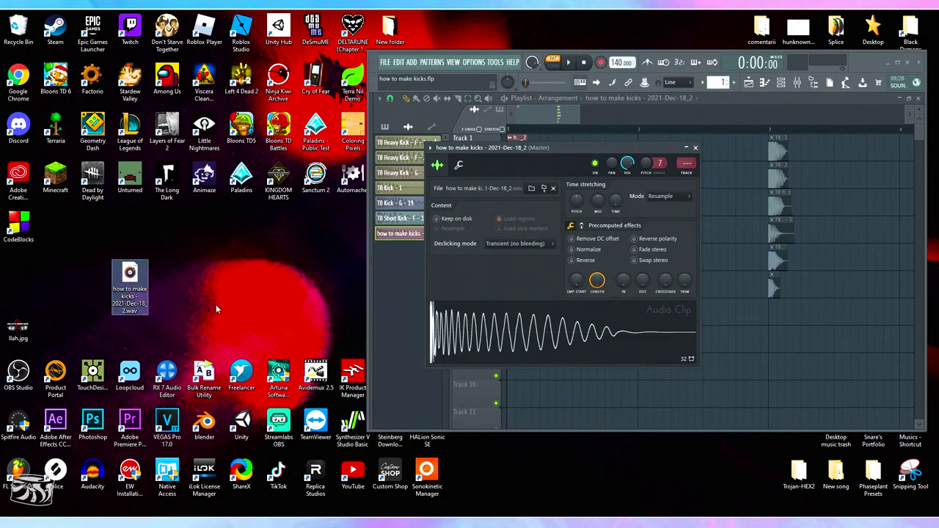
# - Rename the exported WAV file on the desktop to "kick 1 wow"
pyautogui.press('F2')
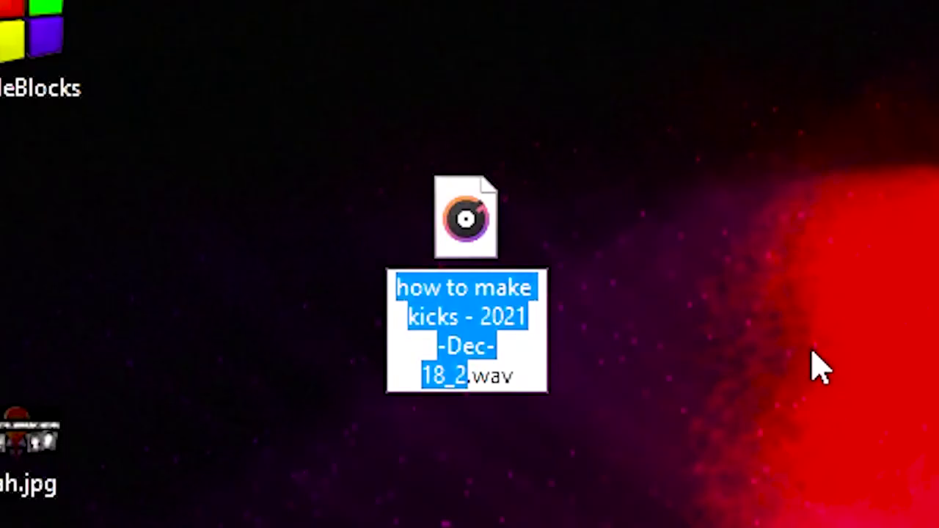
pyautogui.write('ndhd')
pyautogui.press('BackSpace')
pyautogui.press('BackSpace')
pyautogui.press('BackSpace')
pyautogui.press('BackSpace')
pyautogui.write('kick 1 wow')
pyautogui.press('Return')
pyautogui.click(816, 353)
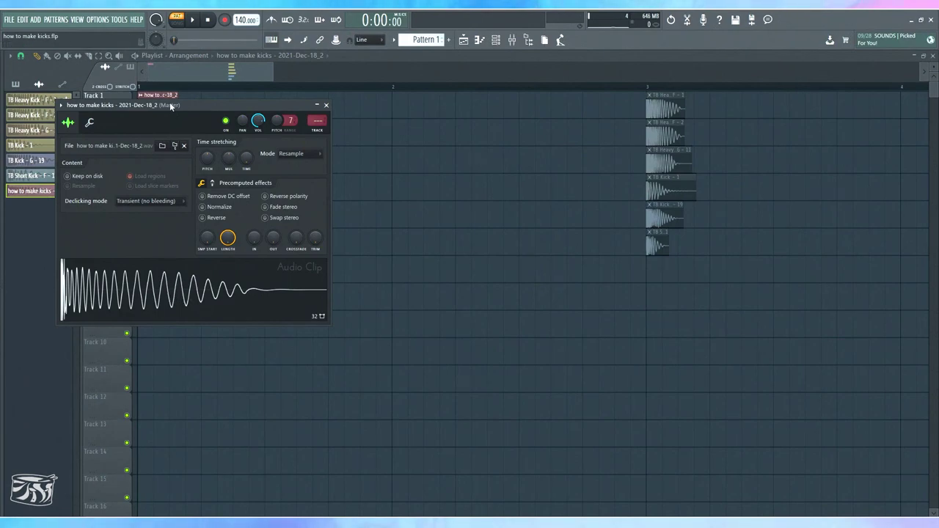
# - Move the kick's channel settings window clear of the Track 1 clip and maximize FL Studio again
pyautogui.moveTo(170, 106); pyautogui.dragTo(400, 108)
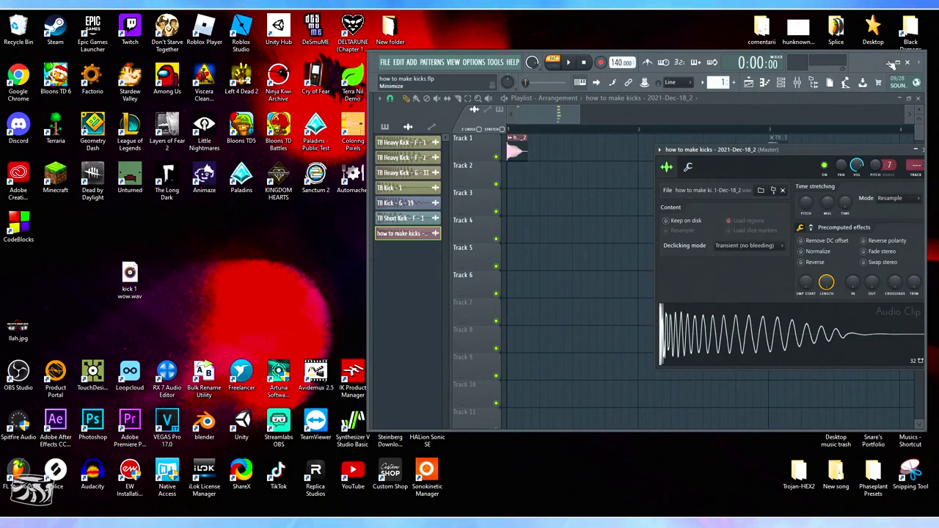
pyautogui.press('super+Up')
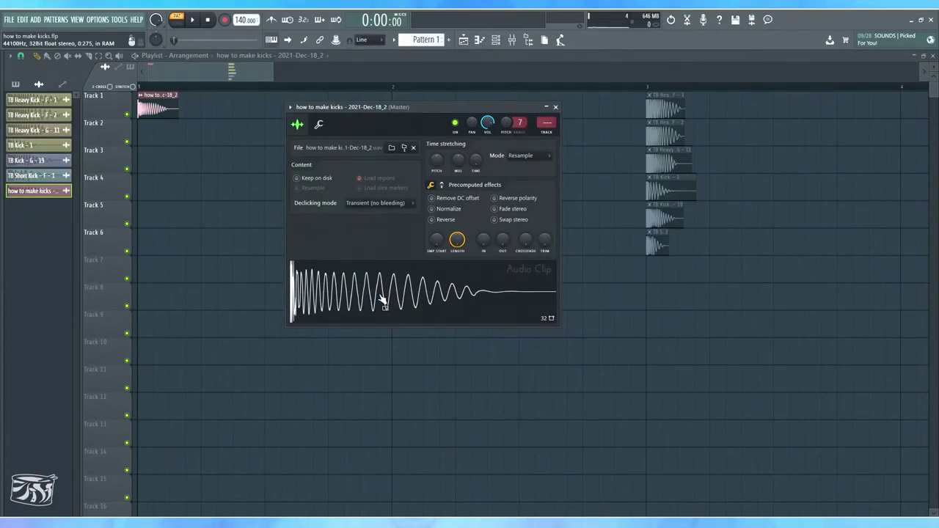
pyautogui.hotkey('alt', 'F8')
pyautogui.hotkey('alt', 'F8')
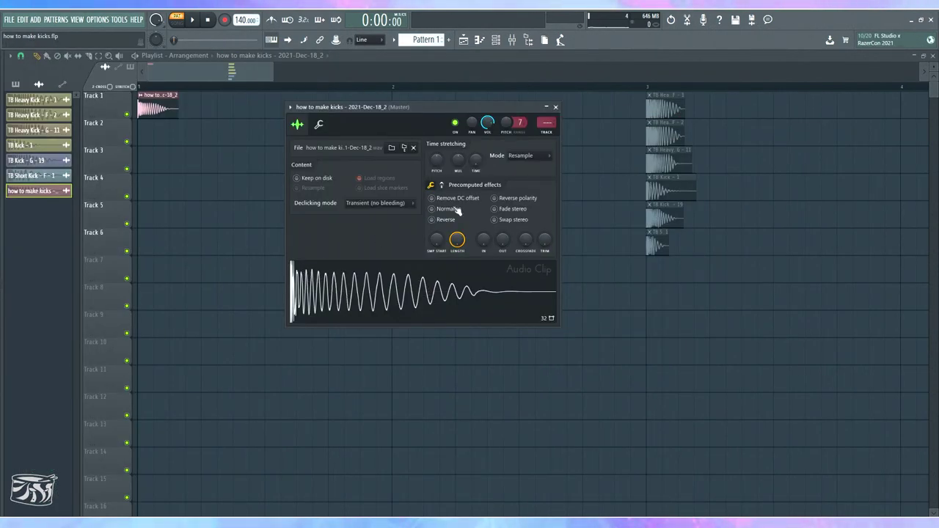
# - Route the kick clip to mixer insert 2 and lower that insert's fader to about -6.3 dB
pyautogui.doubleClick(551, 126)
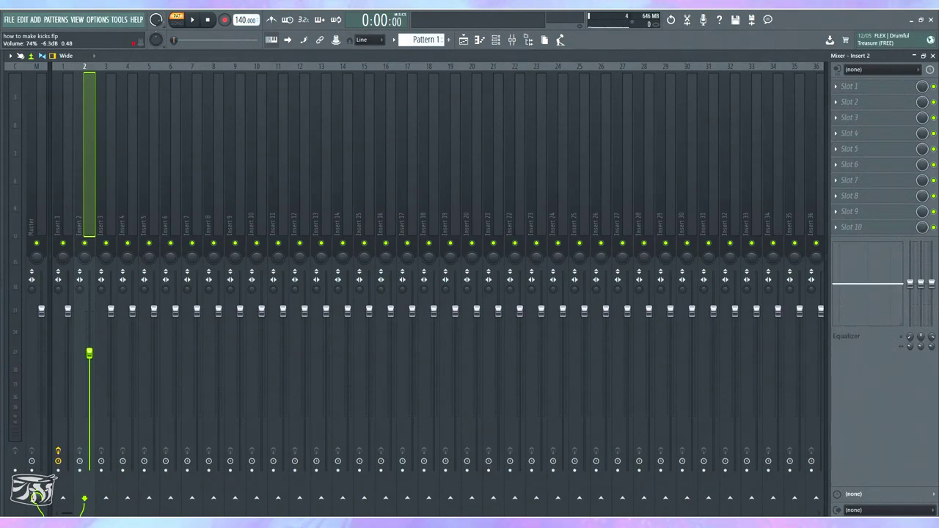
pyautogui.click(933, 55)
pyautogui.click(555, 105)
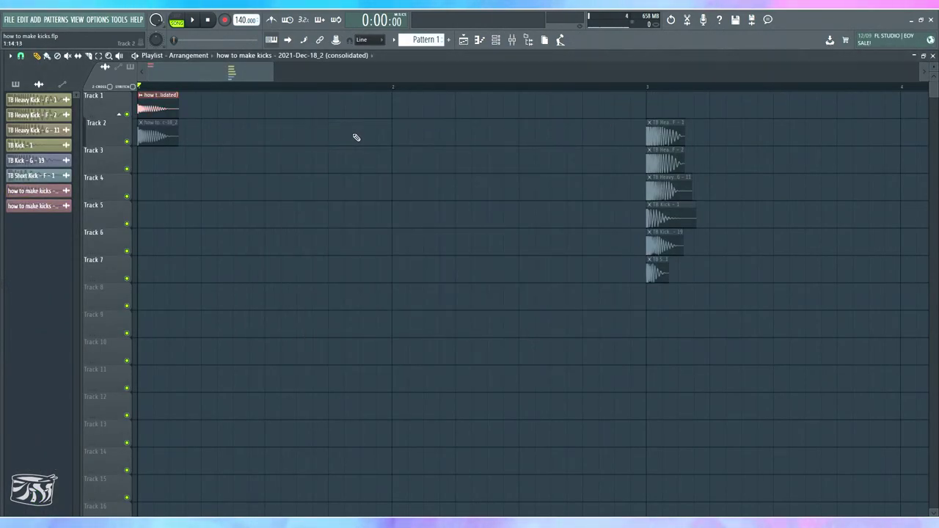
pyautogui.hotkey('alt', 'F8')
pyautogui.hotkey('alt', 'F8')
pyautogui.rightClick(343, 222)
pyautogui.click(357, 242)
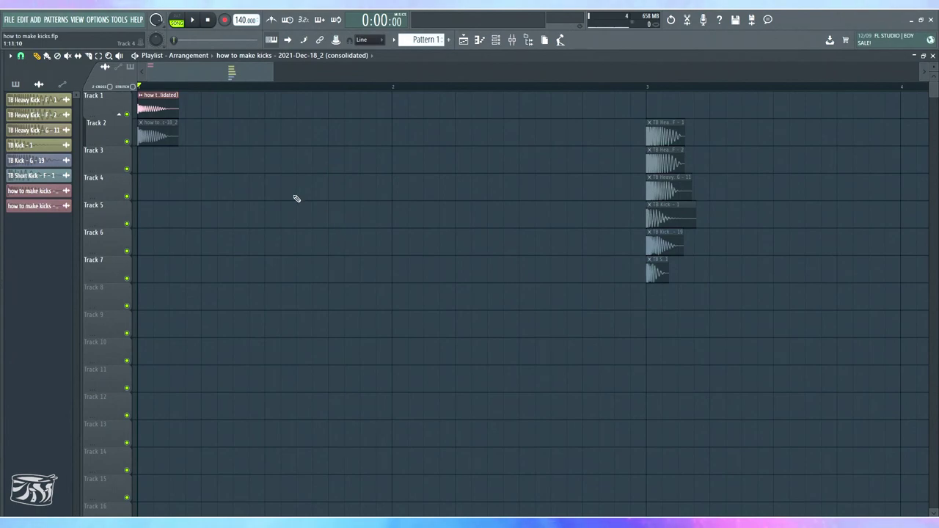
# - Inspect the waveform in the consolidated kick clip's channel settings, then close them
pyautogui.doubleClick(167, 109)
pyautogui.moveTo(182, 151); pyautogui.dragTo(303, 156)
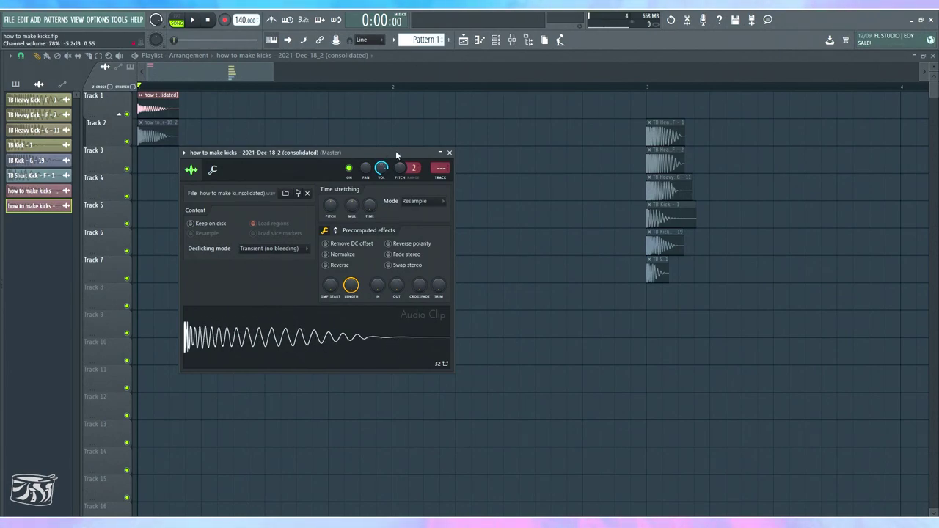
pyautogui.click(449, 153)
# - Play the consolidated kick from the start of the playlist twice, stopping playback each time
pyautogui.scroll(-5, 216, 91)
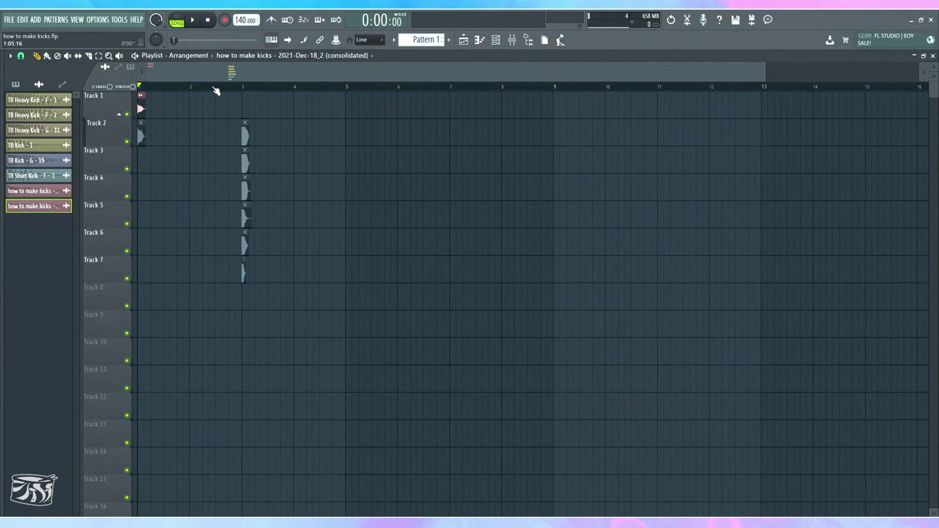
pyautogui.scroll(5, 215, 89)
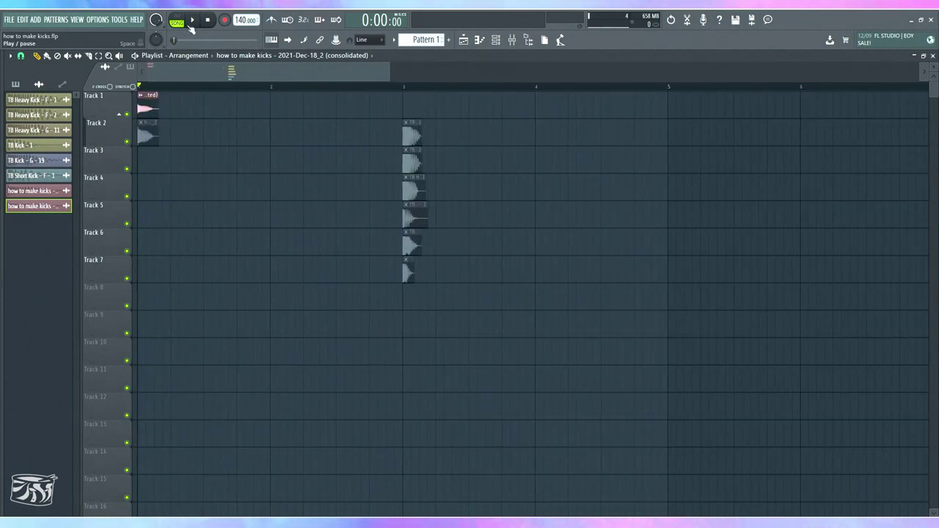
pyautogui.click(193, 21)
pyautogui.click(207, 22)
pyautogui.click(194, 21)
pyautogui.click(205, 22)
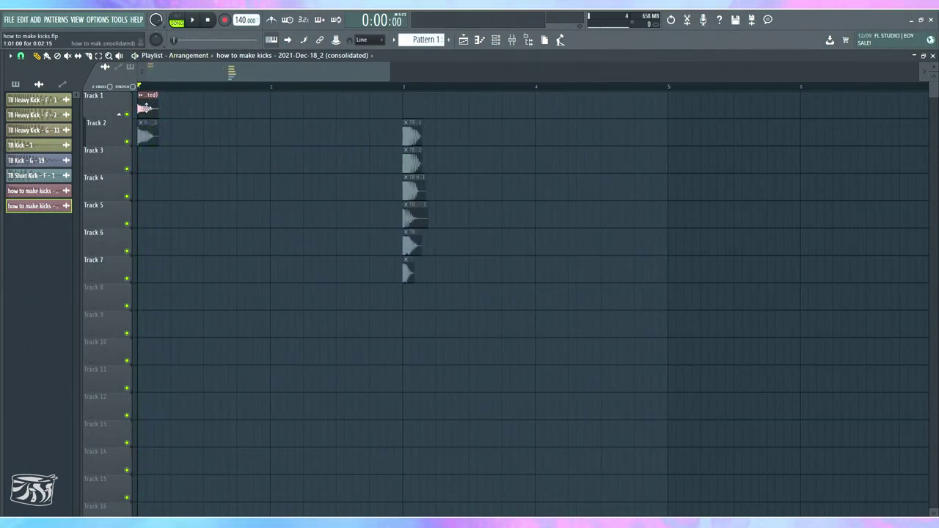
# - Open the kick's Phase Plant patch and review its generator groups up to the sine oscillator
pyautogui.doubleClick(145, 107)
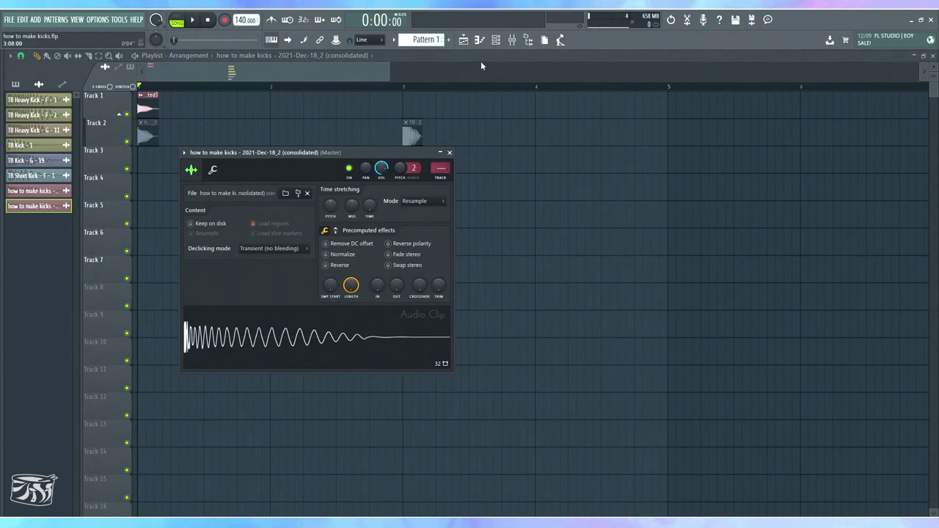
pyautogui.click(512, 40)
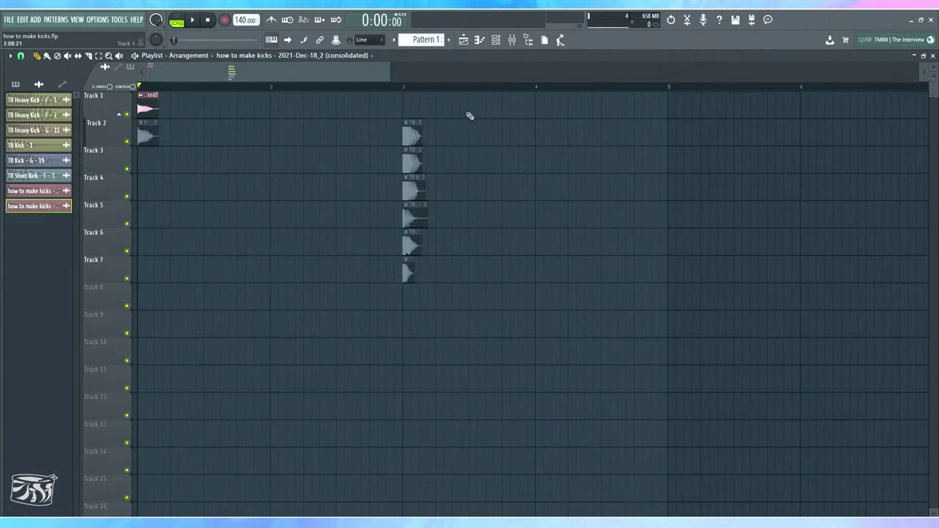
pyautogui.click(495, 41)
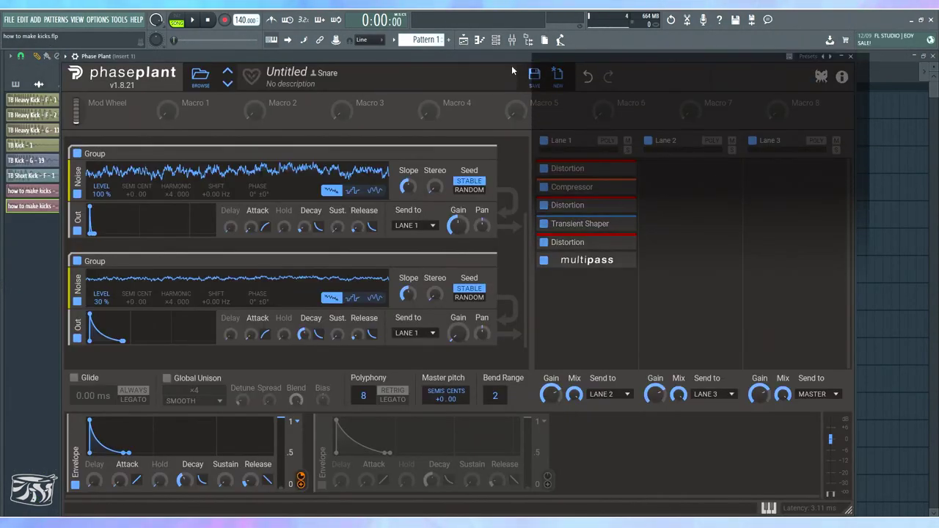
pyautogui.moveTo(523, 284); pyautogui.dragTo(535, 176)
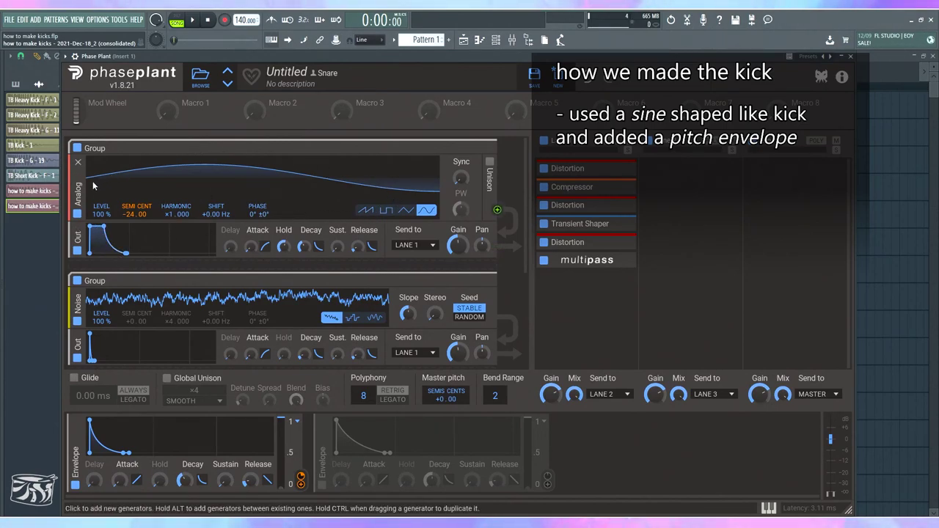
# - Review the noise transient group and the quieter 30% noise body group in the kick's Phase Plant patch
pyautogui.scroll(-2, 160, 169)
pyautogui.scroll(-1, 88, 244)
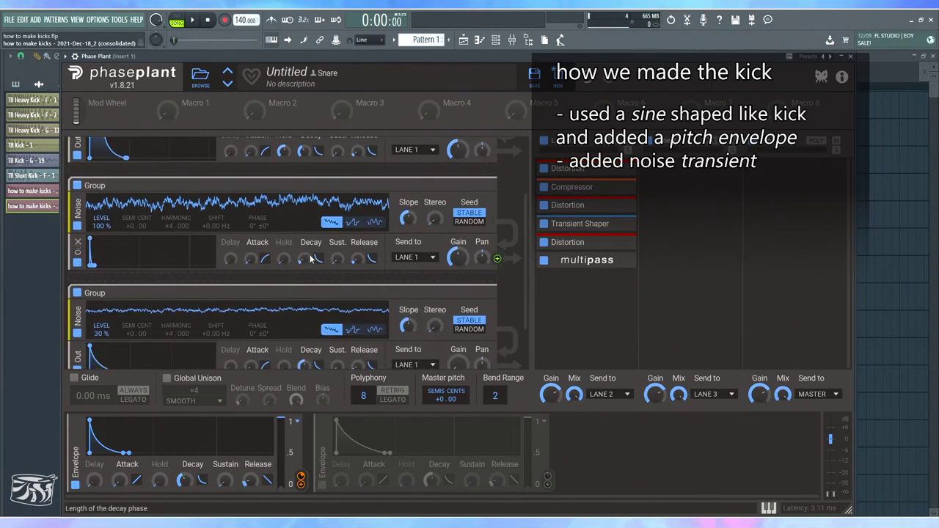
pyautogui.scroll(-2, 184, 252)
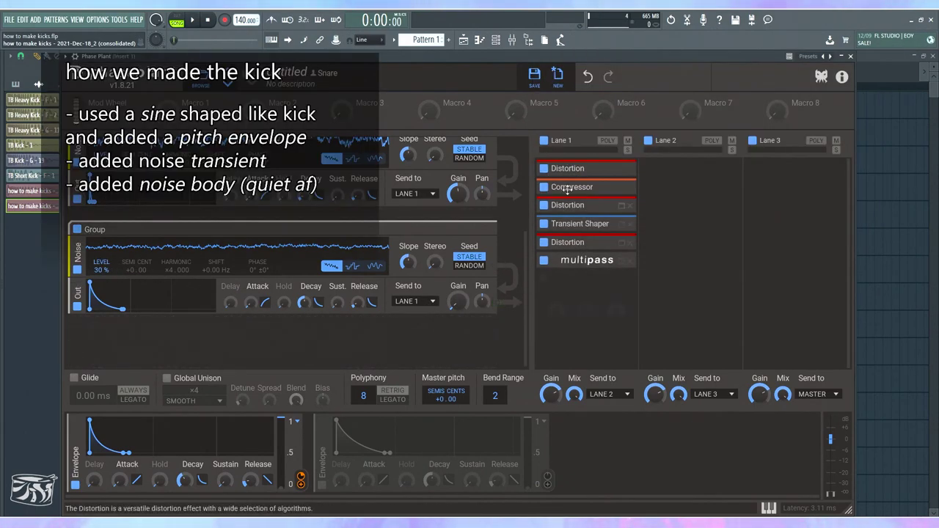
# - Inspect the first Distortion, Compressor, Transient Shaper and Multipass effects in Lane 1, collapsing each one again
pyautogui.click(620, 173)
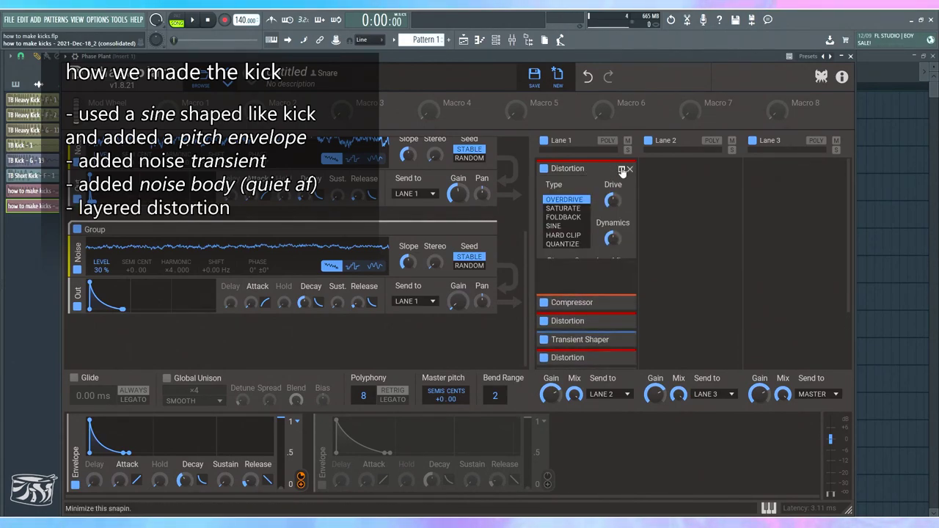
pyautogui.click(622, 169)
pyautogui.click(620, 189)
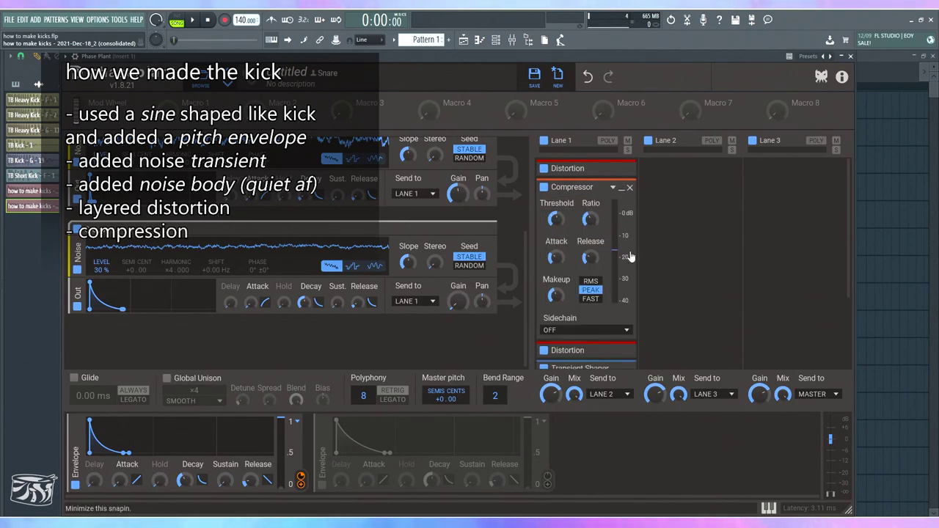
pyautogui.click(622, 188)
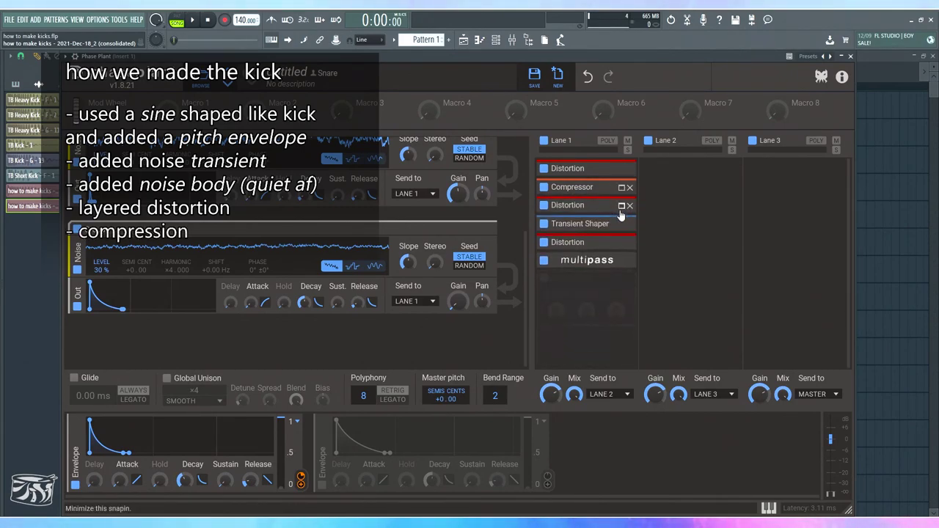
pyautogui.click(622, 224)
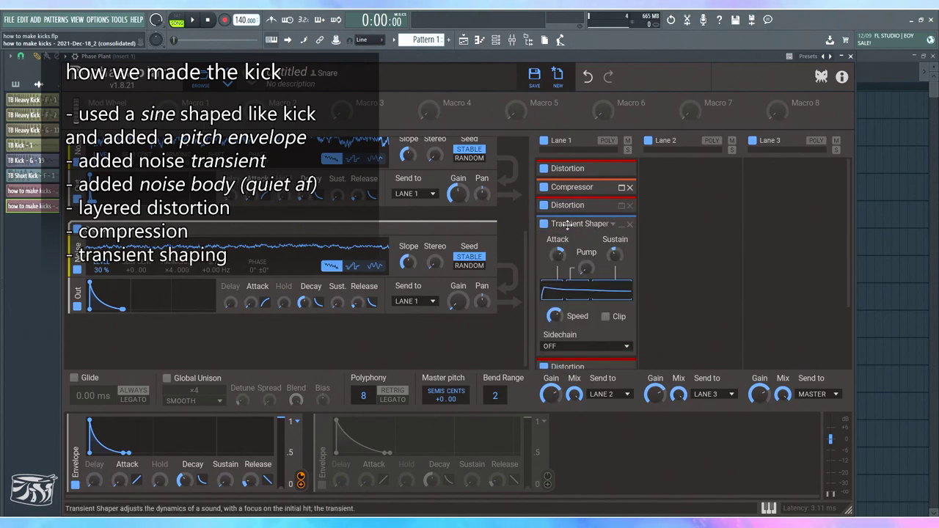
pyautogui.click(620, 226)
pyautogui.click(621, 262)
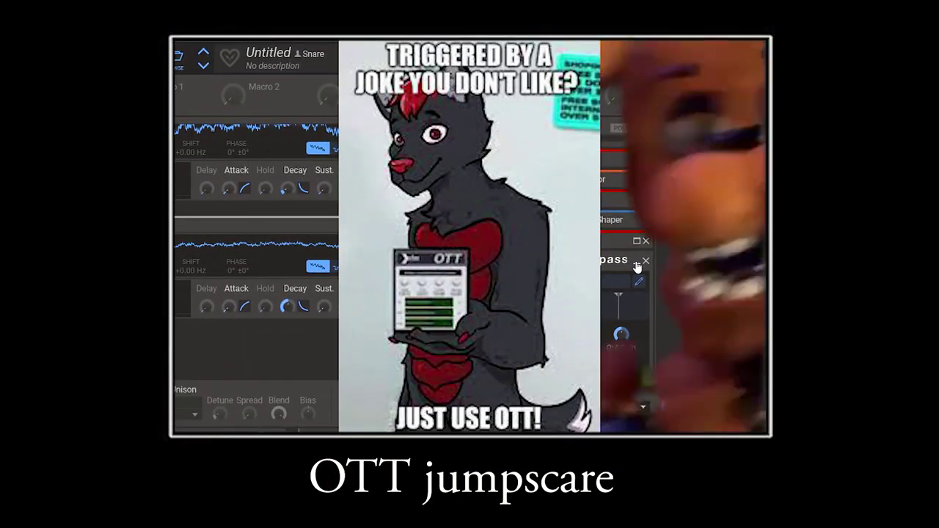
pyautogui.click(625, 263)
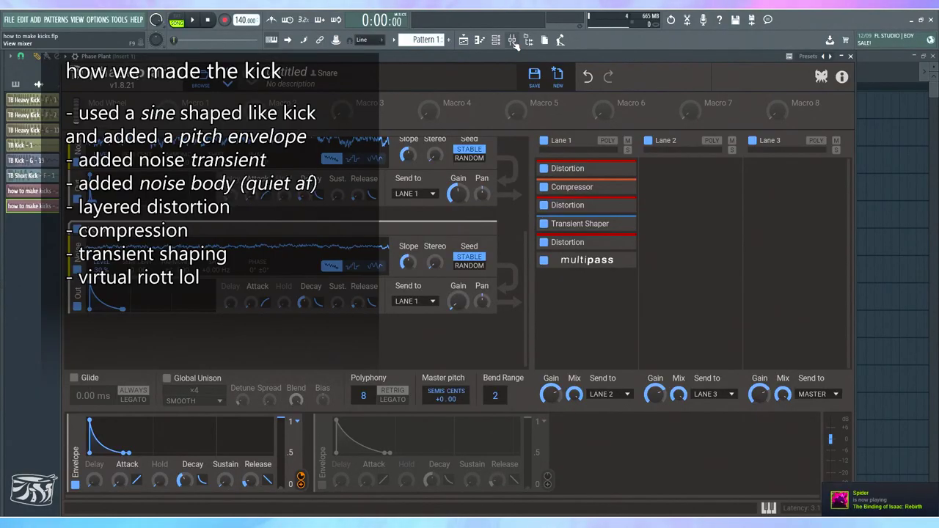
# - Review the Fruity parametric EQ 2, first Fruity WaveShaper and Fruity Compressor on mixer insert 1, closing each one
pyautogui.click(513, 41)
pyautogui.click(890, 87)
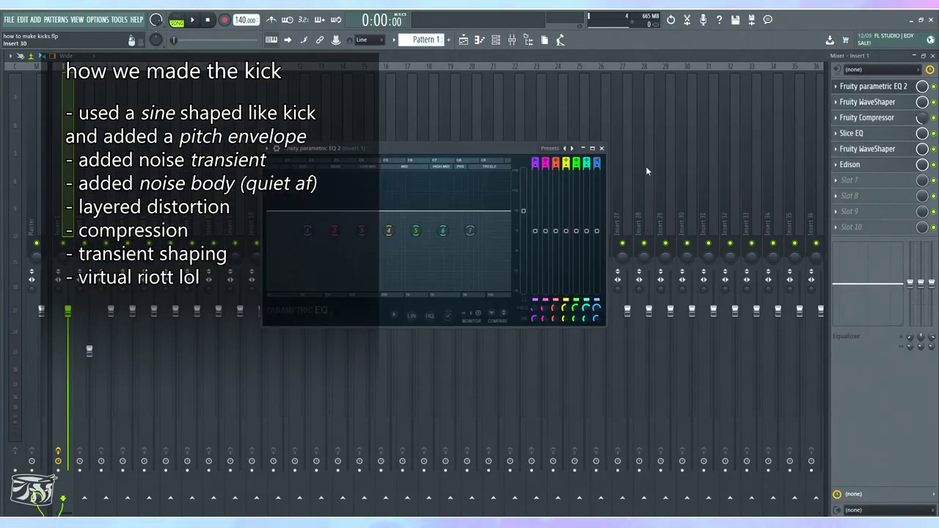
pyautogui.click(601, 149)
pyautogui.click(868, 102)
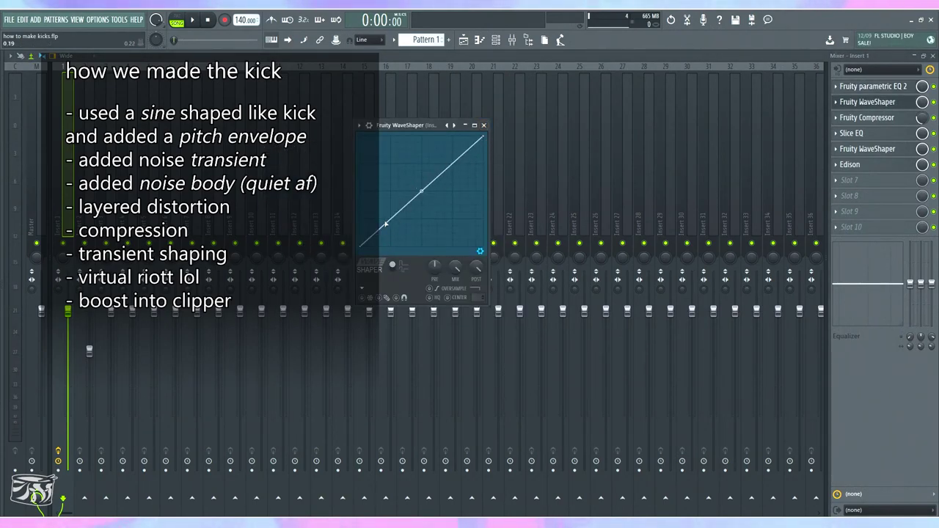
pyautogui.click(484, 125)
pyautogui.click(868, 118)
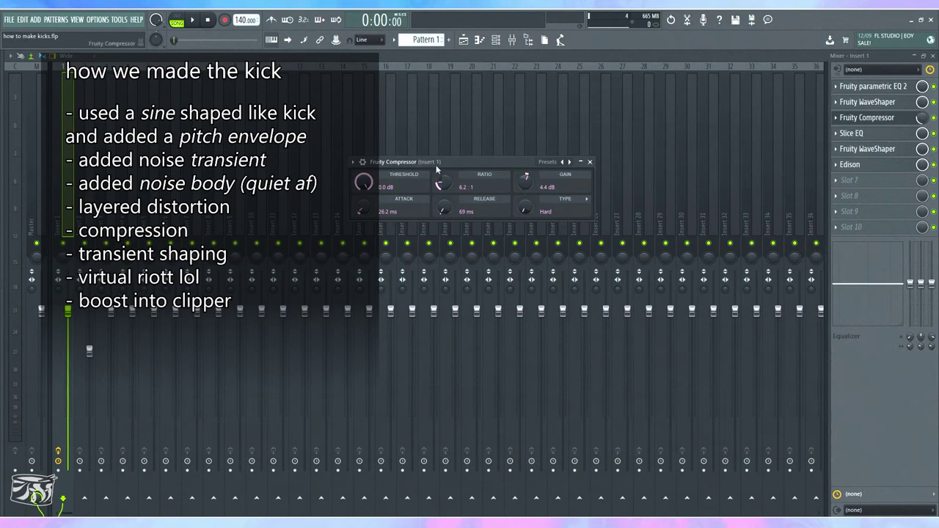
pyautogui.click(592, 162)
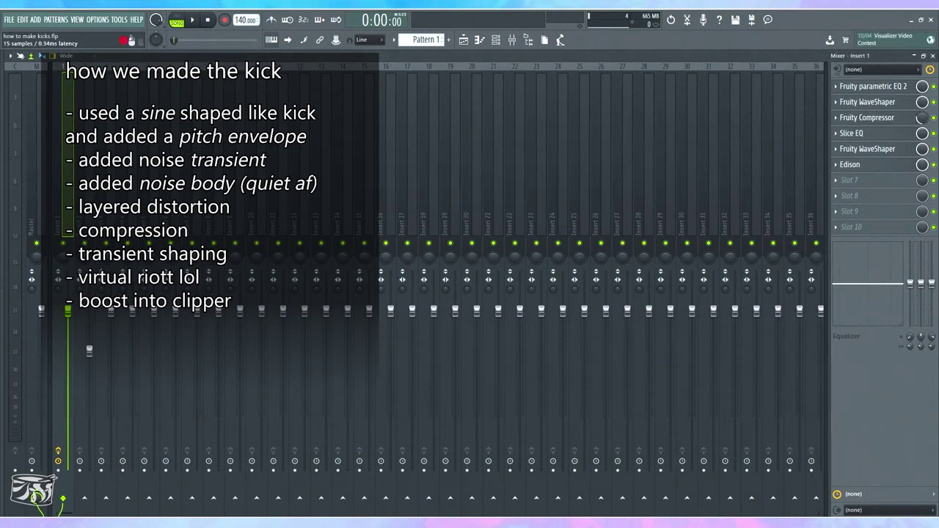
# - Review the Slice EQ and the faded kick recording in Edison on insert 1, then close Edison
pyautogui.click(888, 135)
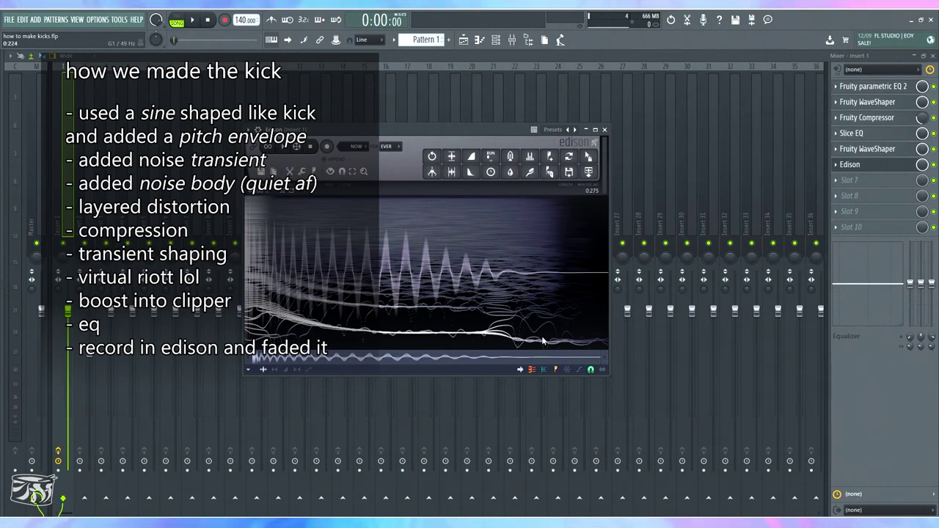
pyautogui.click(604, 130)
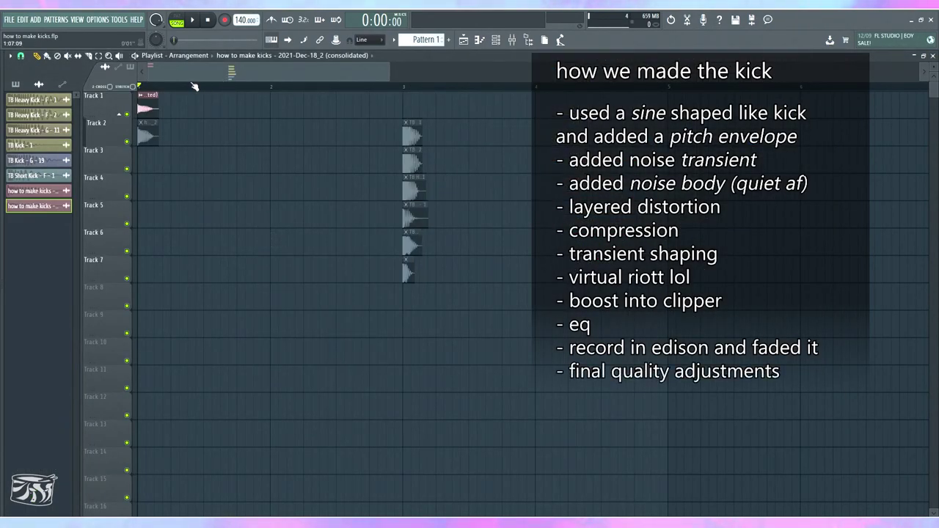
# - Compare the waveforms of the consolidated kick and the original kick clip in their channel settings, closing both windows
pyautogui.doubleClick(154, 112)
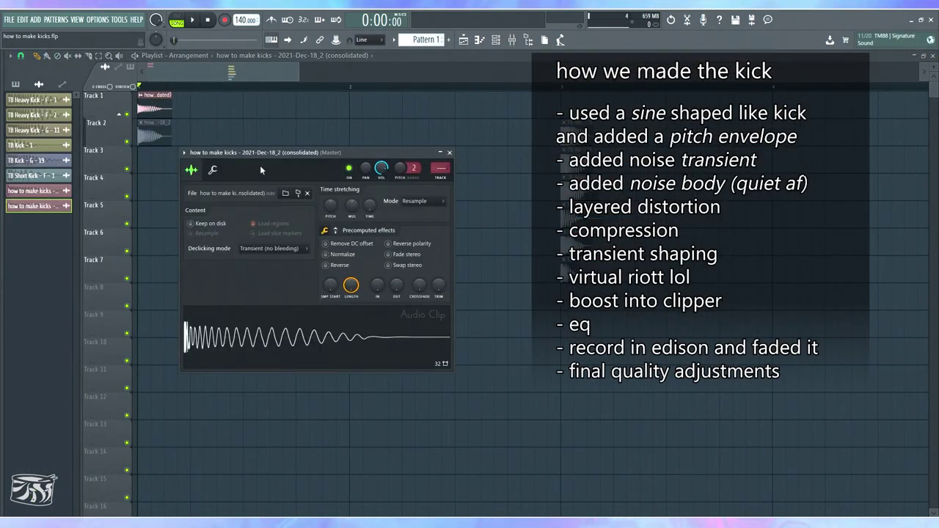
pyautogui.click(450, 152)
pyautogui.doubleClick(159, 132)
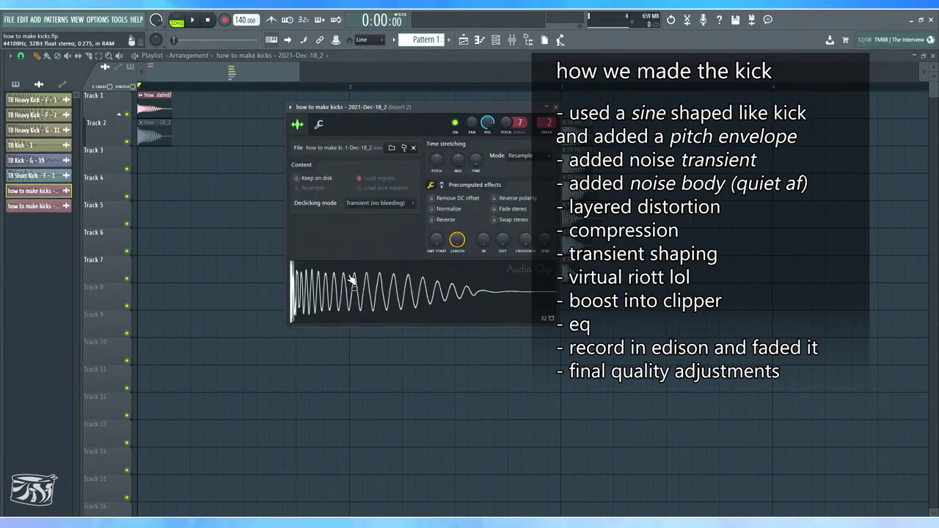
pyautogui.click(555, 107)
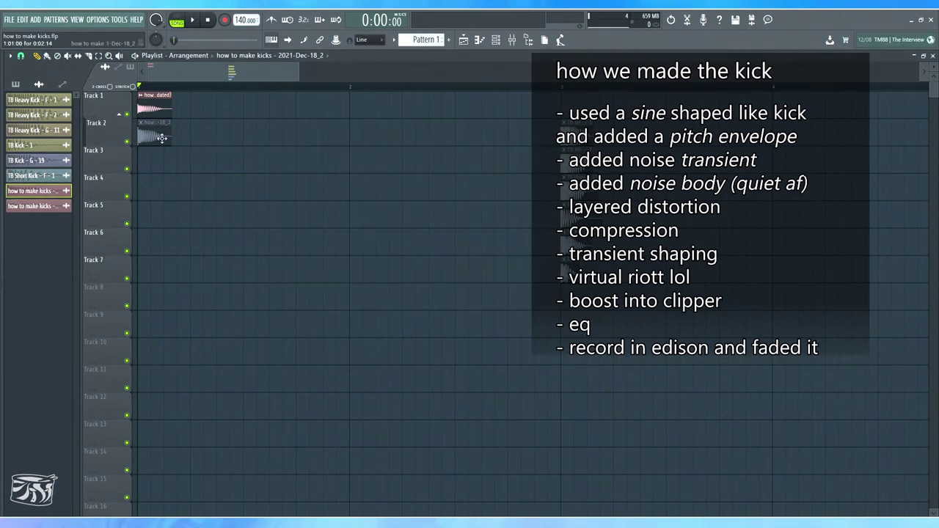